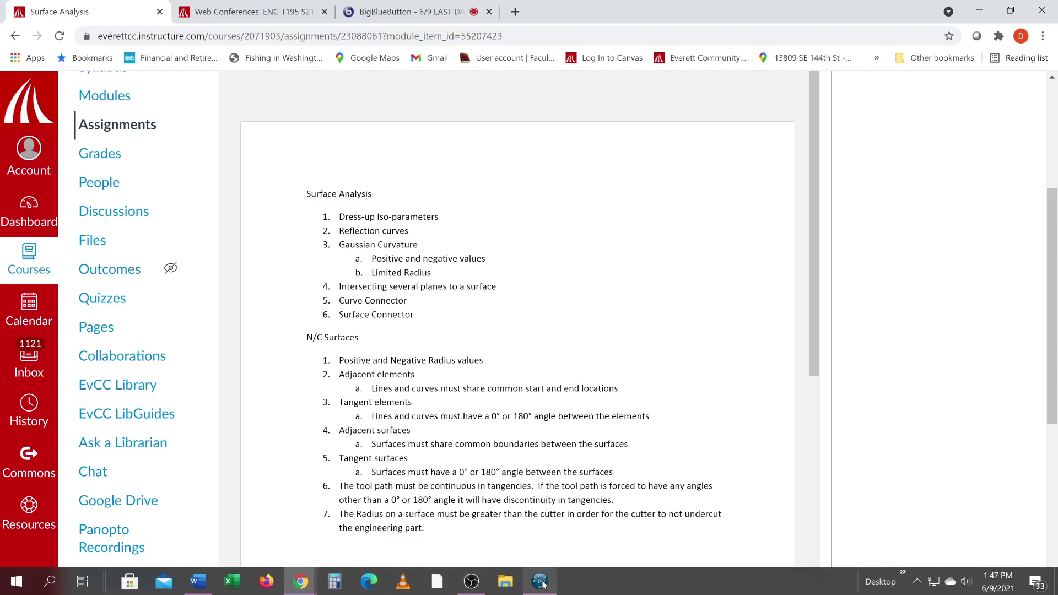
# Step: Switch to 3DEXPERIENCE and start the Part Design app
pyautogui.click(541, 582)
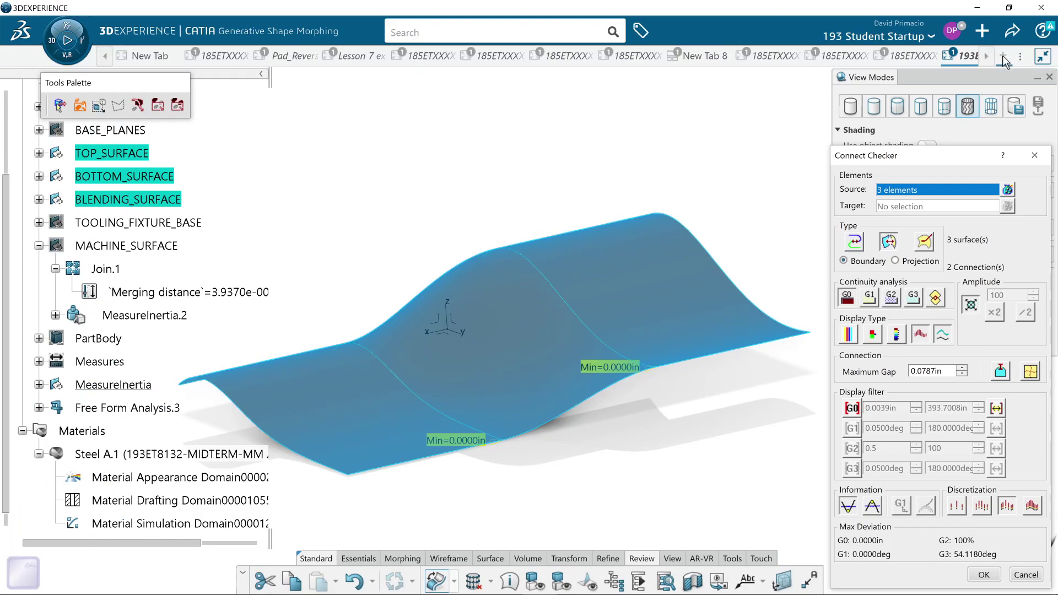
pyautogui.click(55, 47)
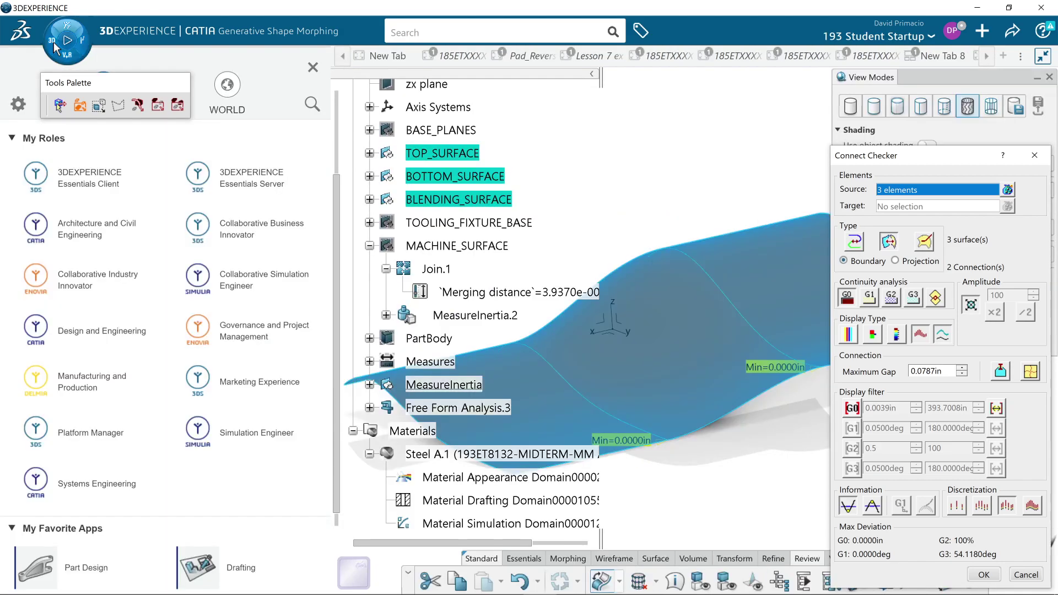
pyautogui.click(36, 561)
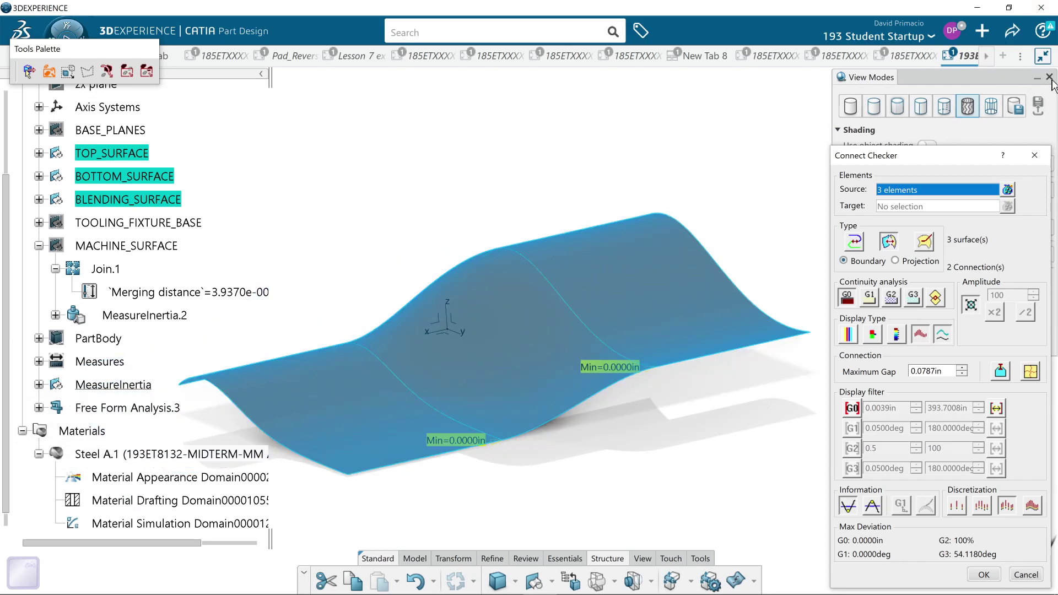
# Step: Close the View Modes panel and the Connect Checker analysis of the three surfaces
pyautogui.click(1049, 77)
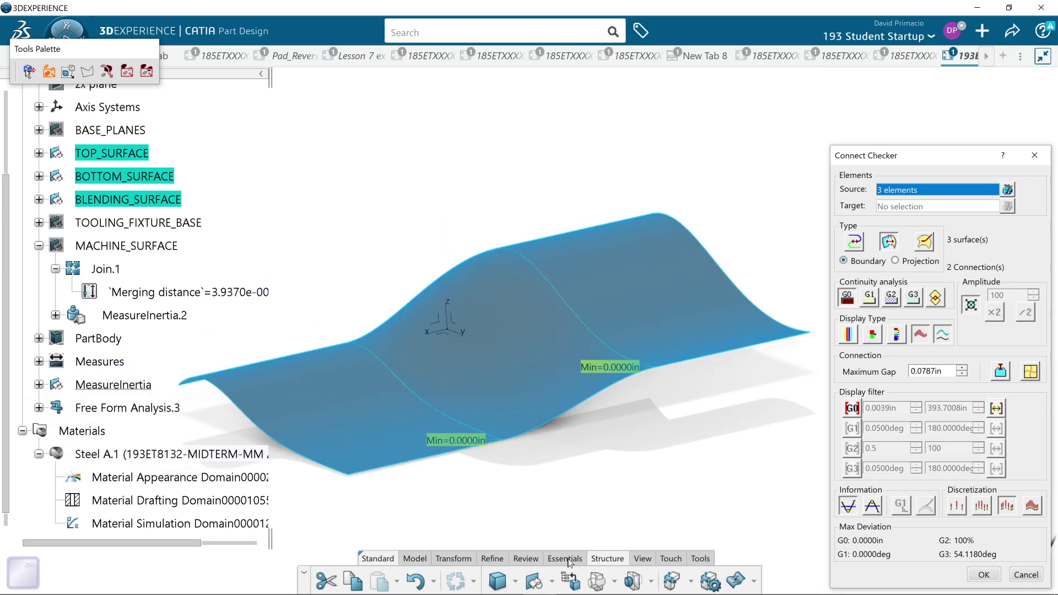
pyautogui.click(1034, 155)
pyautogui.click(613, 453)
pyautogui.moveTo(613, 453); pyautogui.dragTo(749, 412, button='middle')
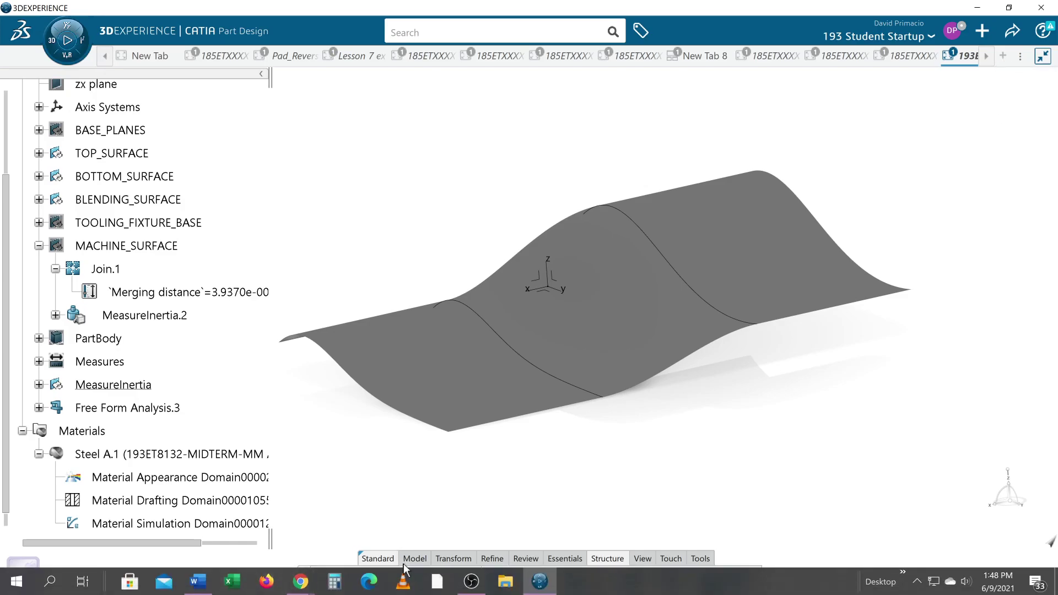
# Step: Create a new 3D Part
pyautogui.click(473, 583)
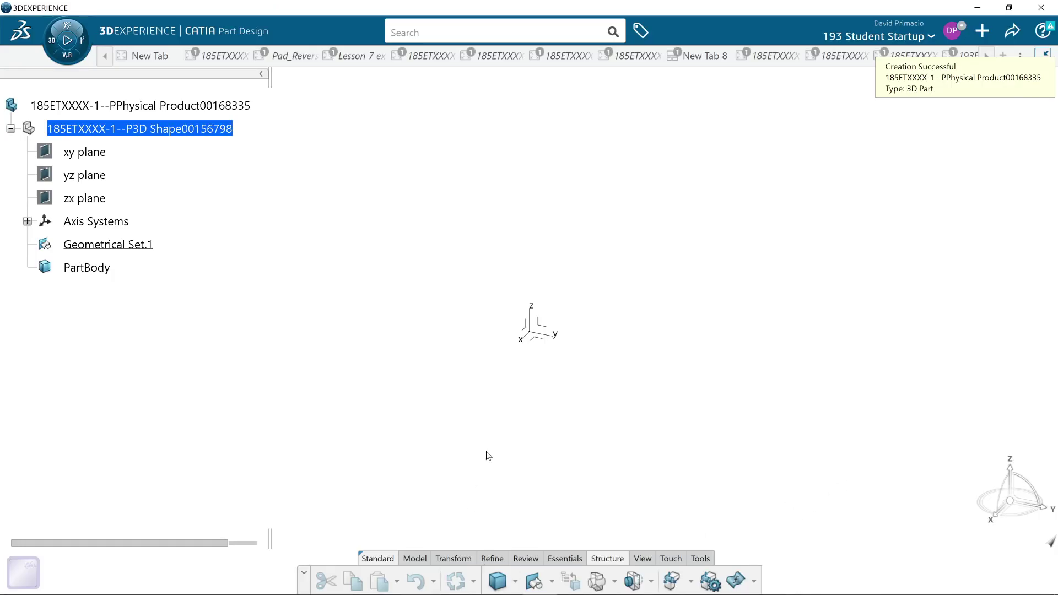
pyautogui.click(548, 341)
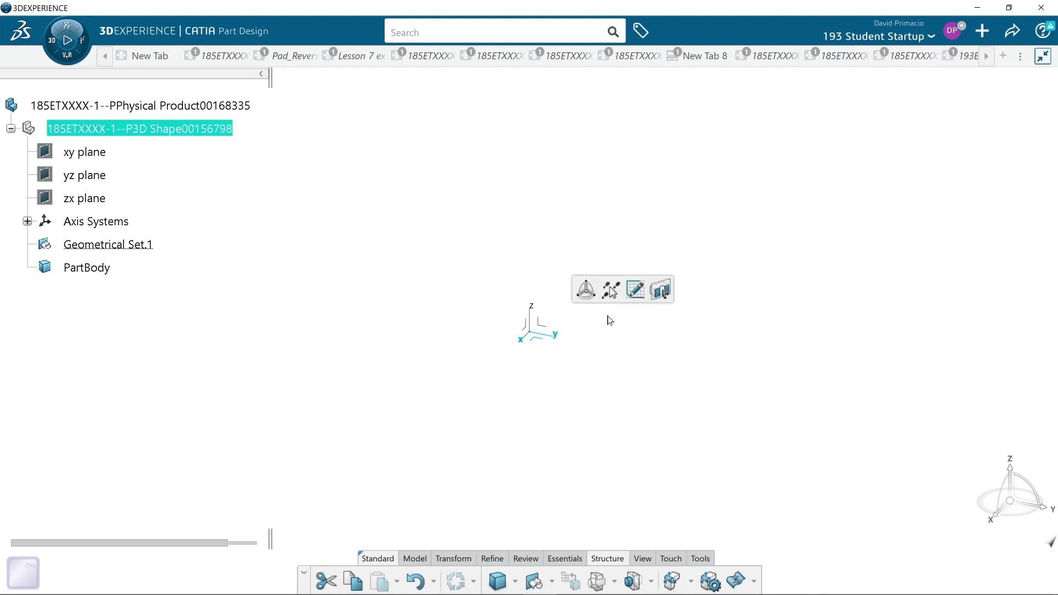
# Step: Switch to the BigBlueButton meeting and share the 3DEXPERIENCE window with the participants
pyautogui.hotkey('alt', 'Tab')
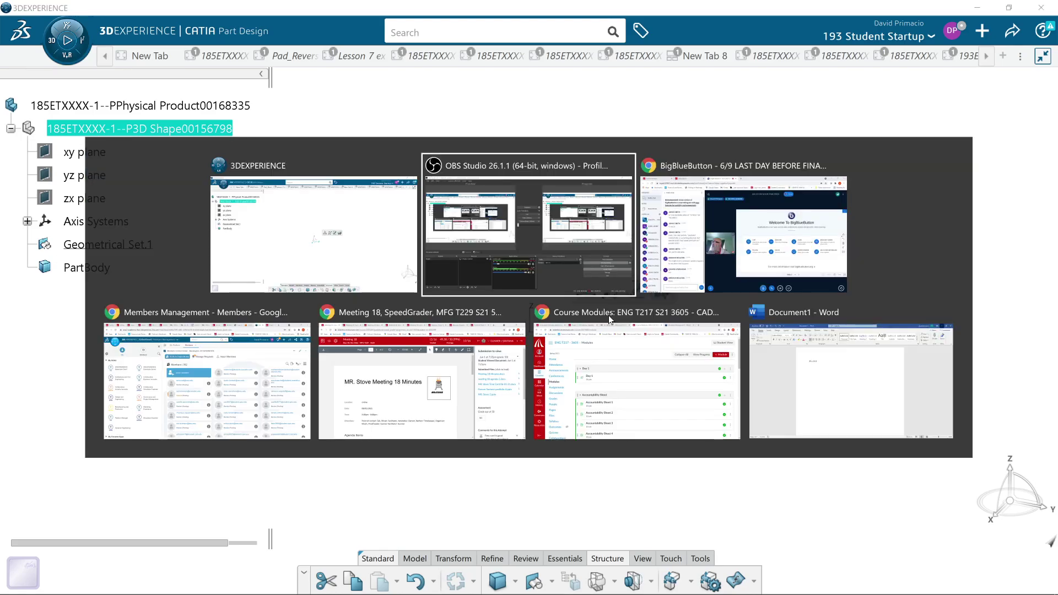
pyautogui.hotkey('alt', 'Tab')
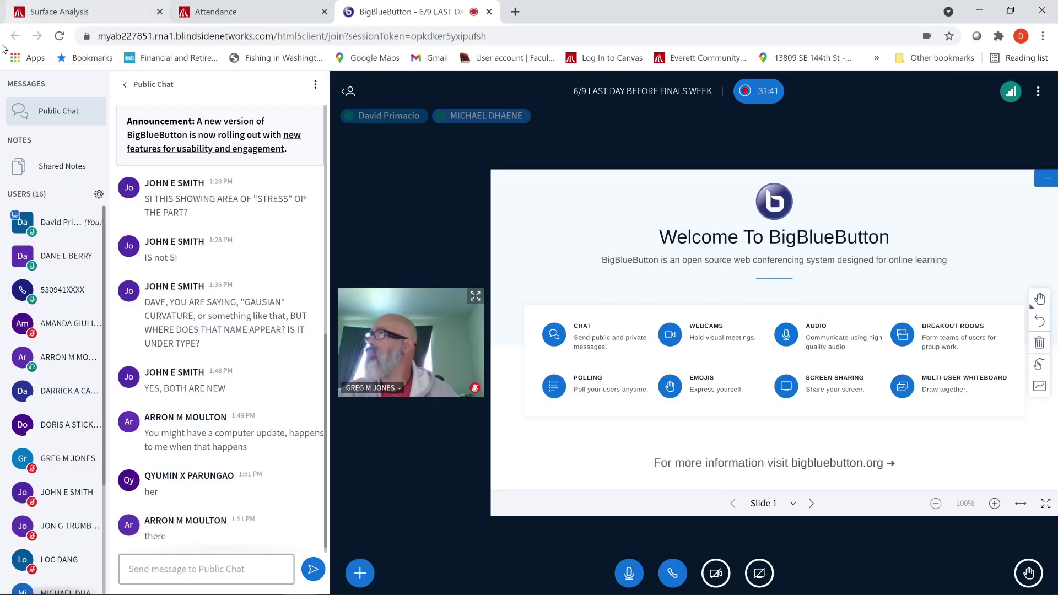
pyautogui.click(759, 573)
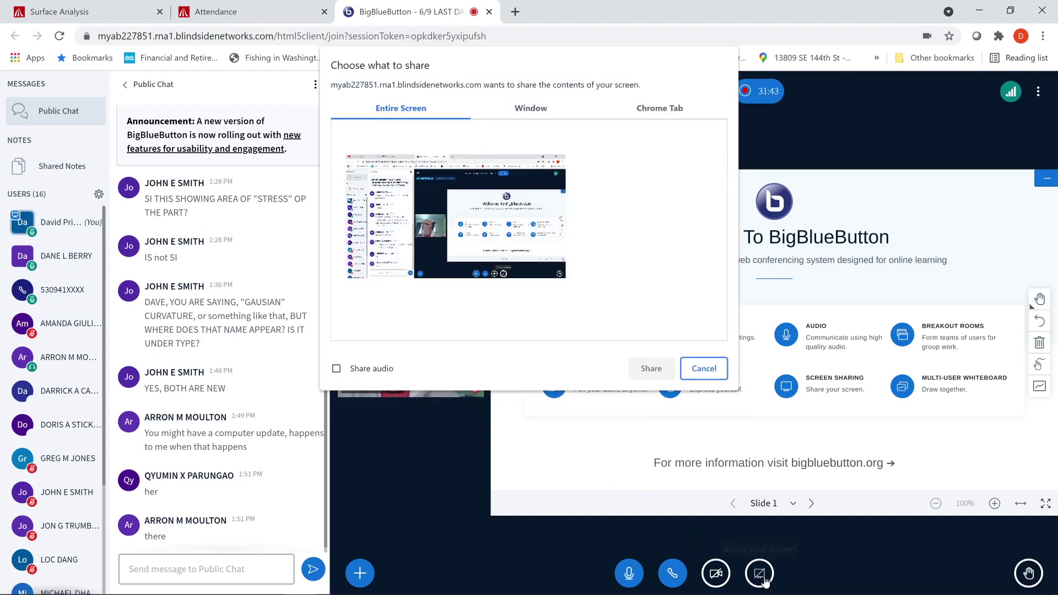
pyautogui.click(513, 116)
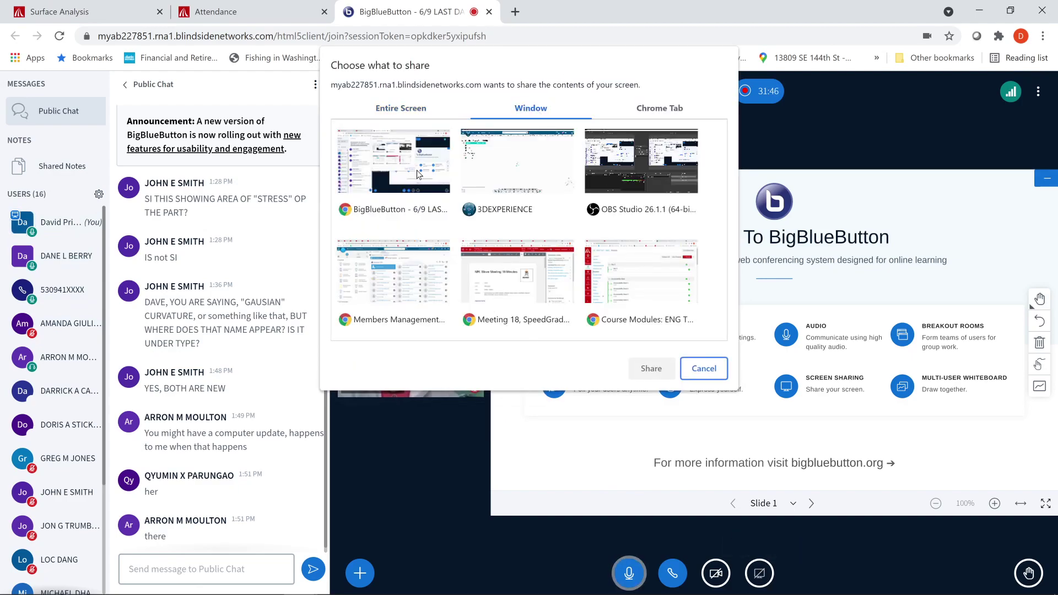
pyautogui.click(443, 168)
pyautogui.click(482, 184)
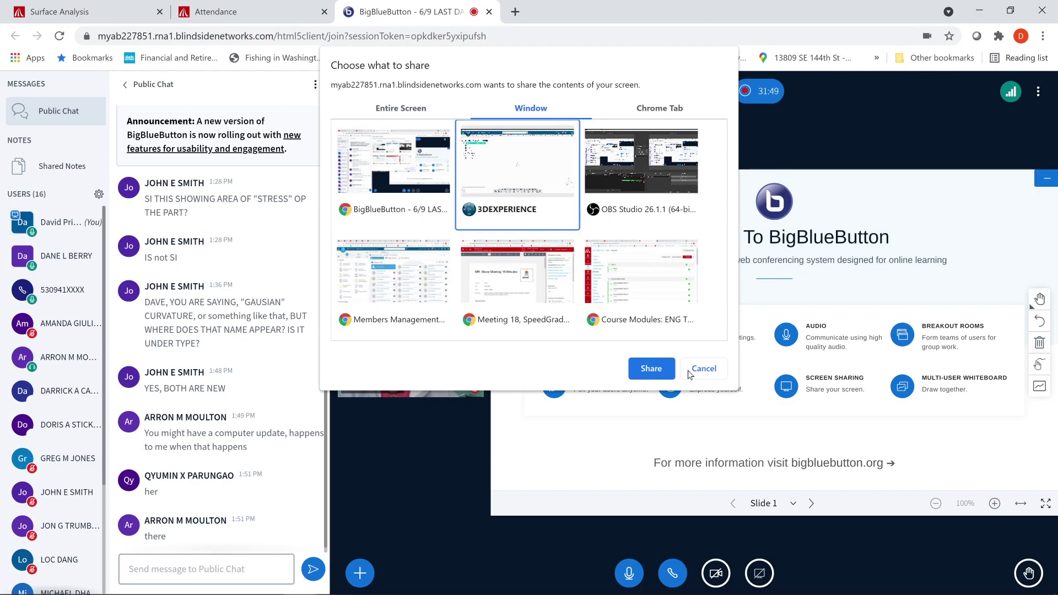
pyautogui.click(653, 379)
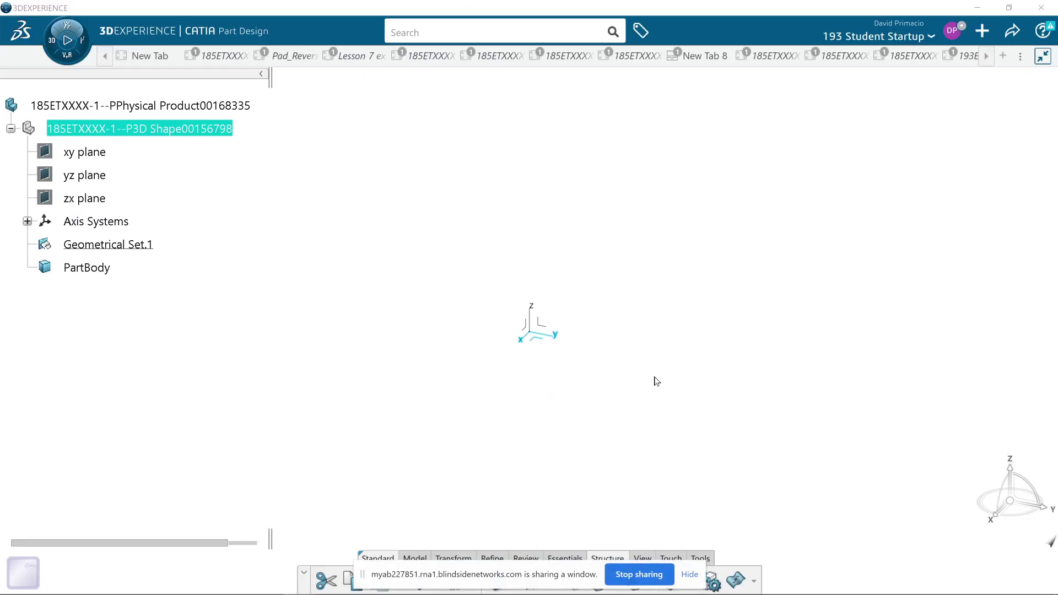
# Step: Define the PartBody as the in-work object and hide the screen-sharing notice
pyautogui.click(103, 268)
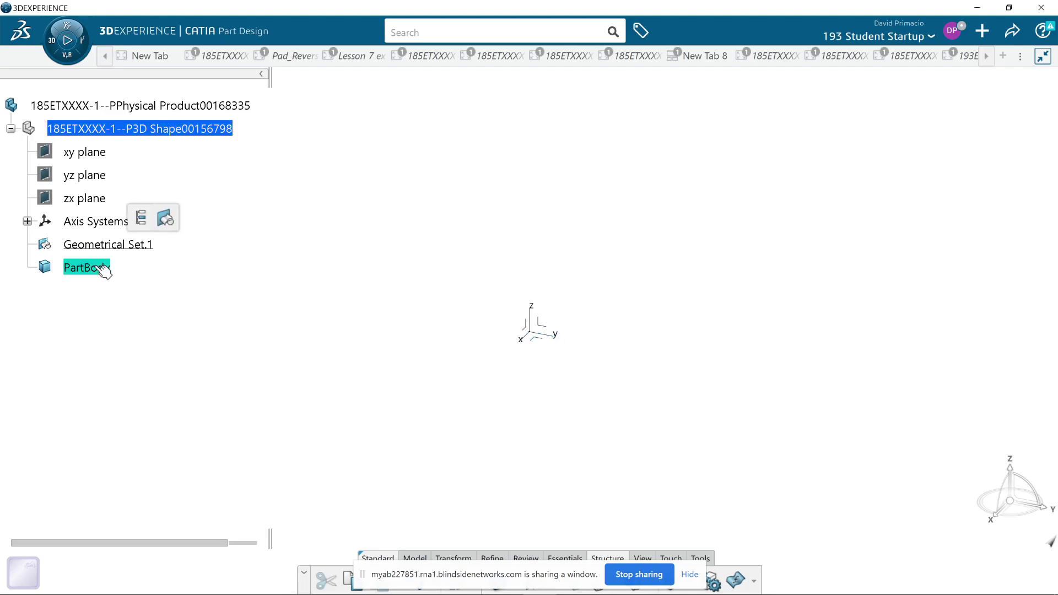
pyautogui.rightClick(102, 268)
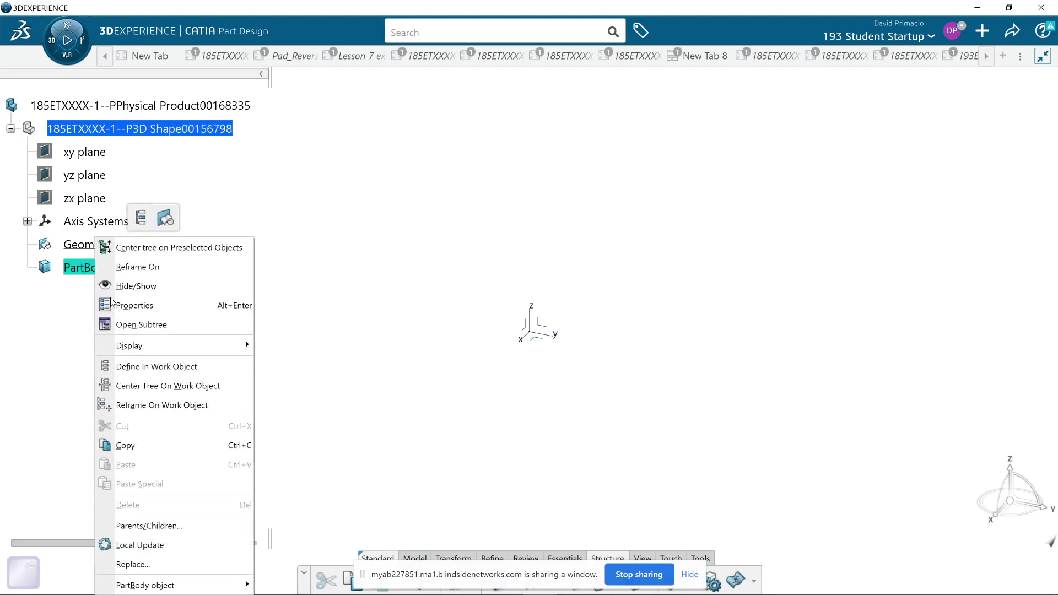
pyautogui.click(138, 367)
pyautogui.click(687, 575)
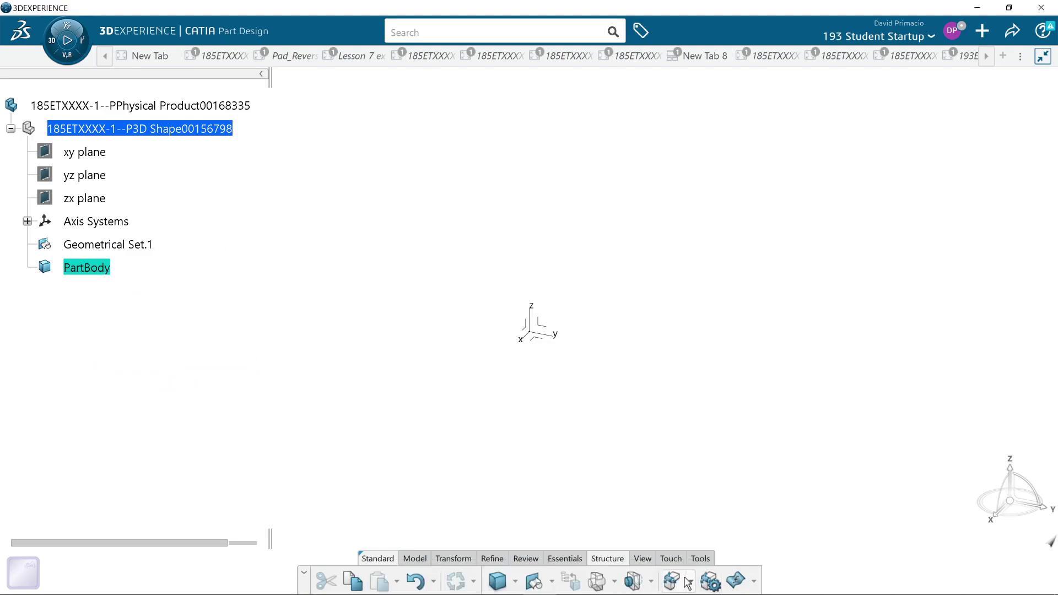
# Step: Open a sketch on the xy plane and orient the view normal to it
pyautogui.click(543, 334)
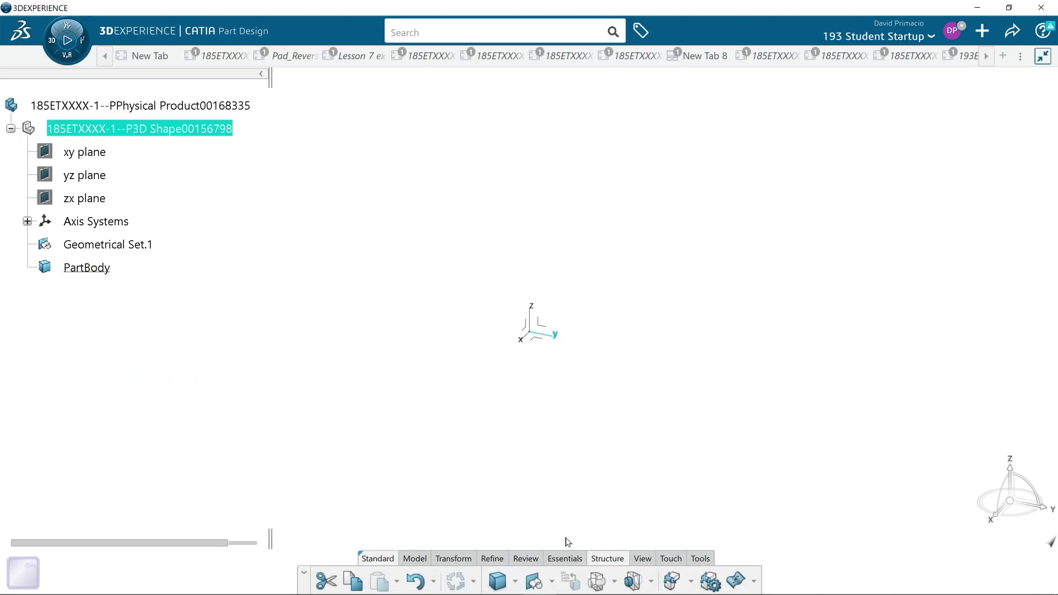
pyautogui.click(541, 339)
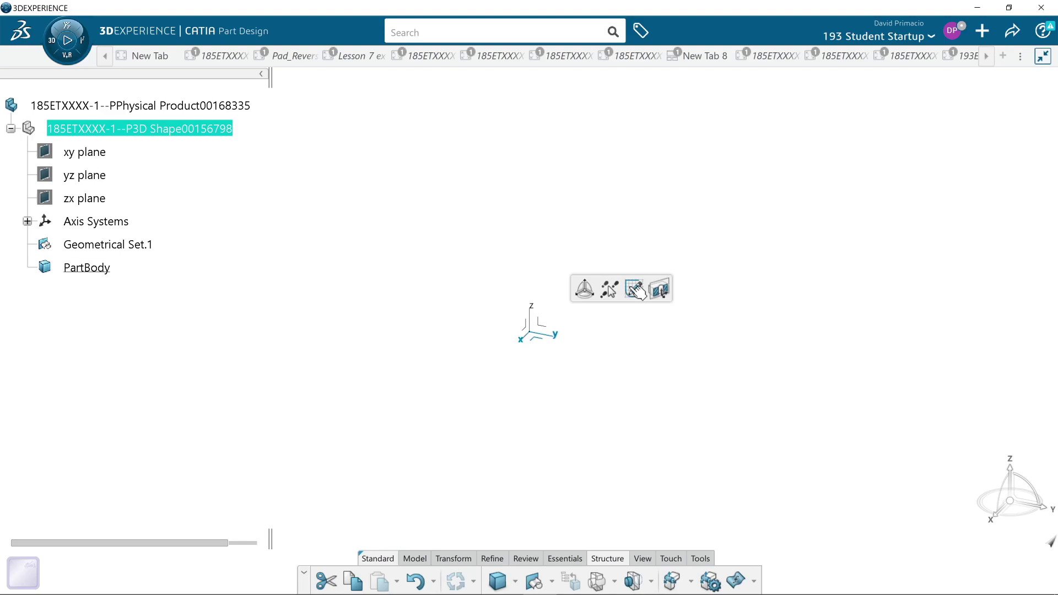
pyautogui.click(633, 289)
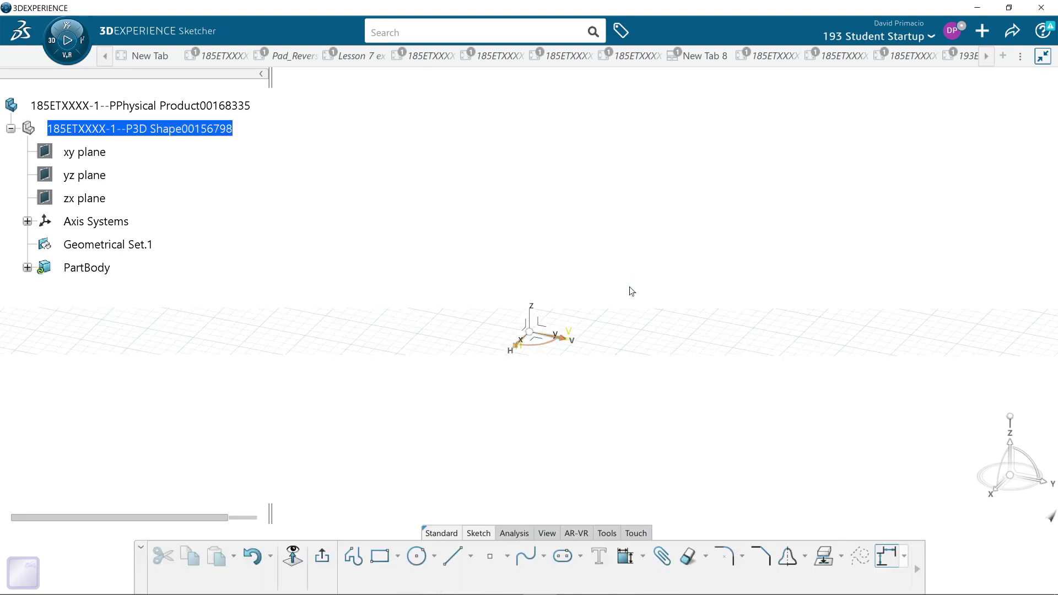
pyautogui.click(293, 556)
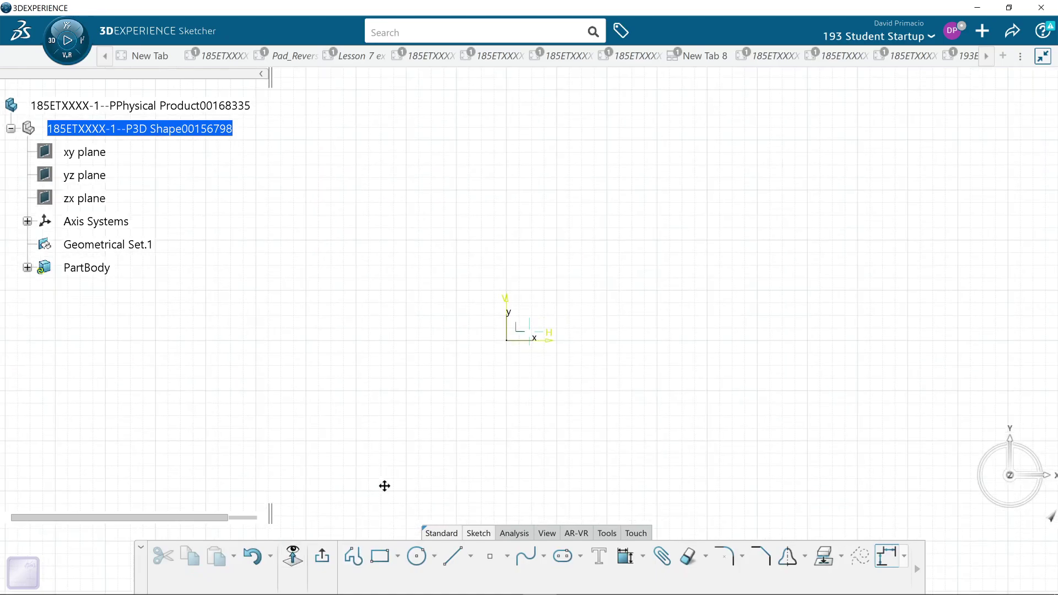
# Step: Sketch a 9 in wide, 5 in high rectangle from (1, 1) to (10, 6) and dimension it with Auto Constraint
pyautogui.click(389, 569)
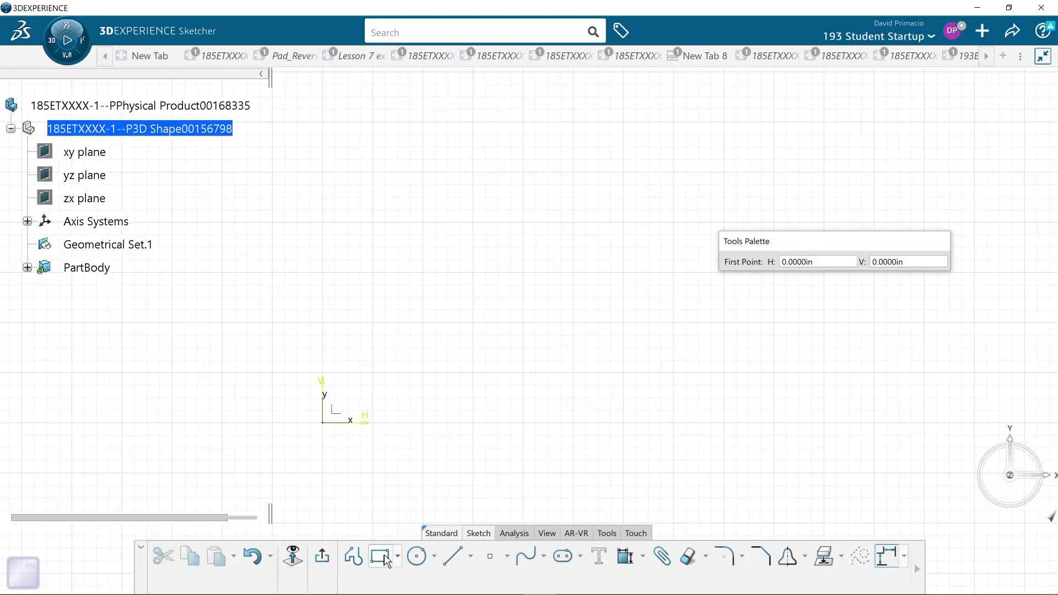
pyautogui.click(372, 373)
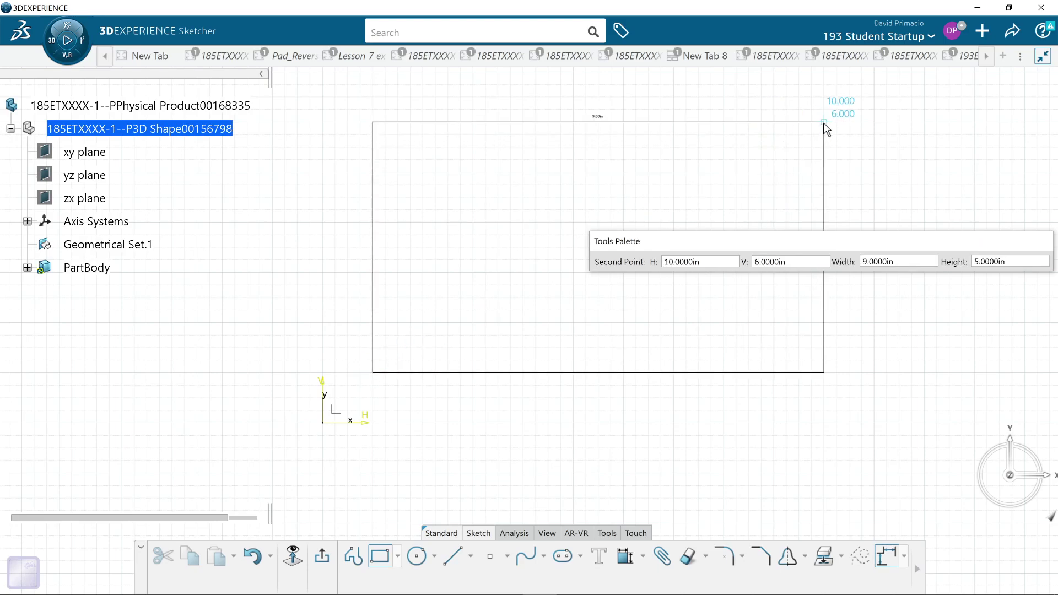
pyautogui.click(823, 122)
pyautogui.click(643, 557)
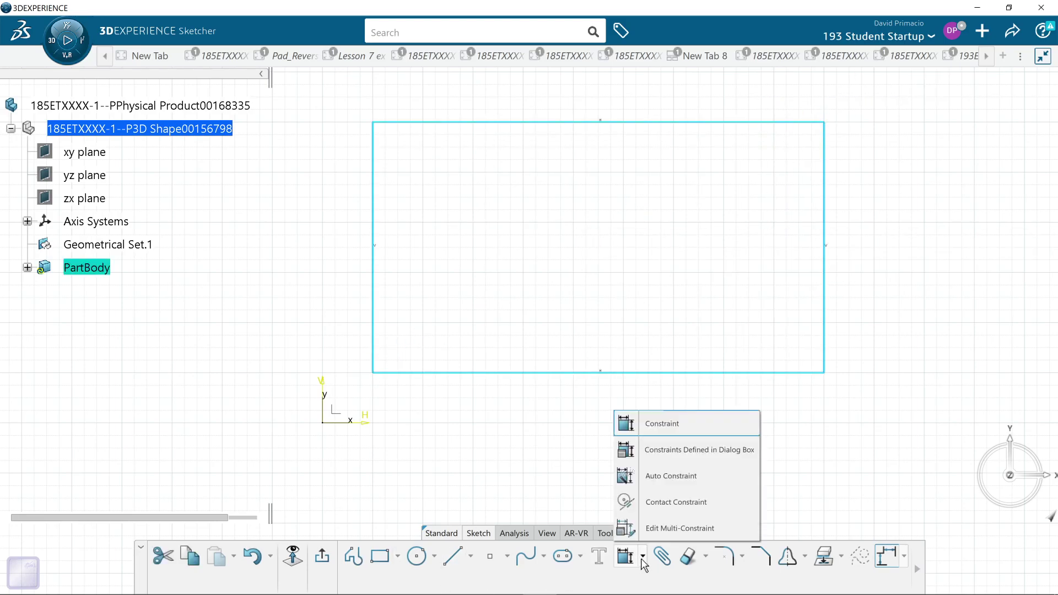
pyautogui.click(637, 477)
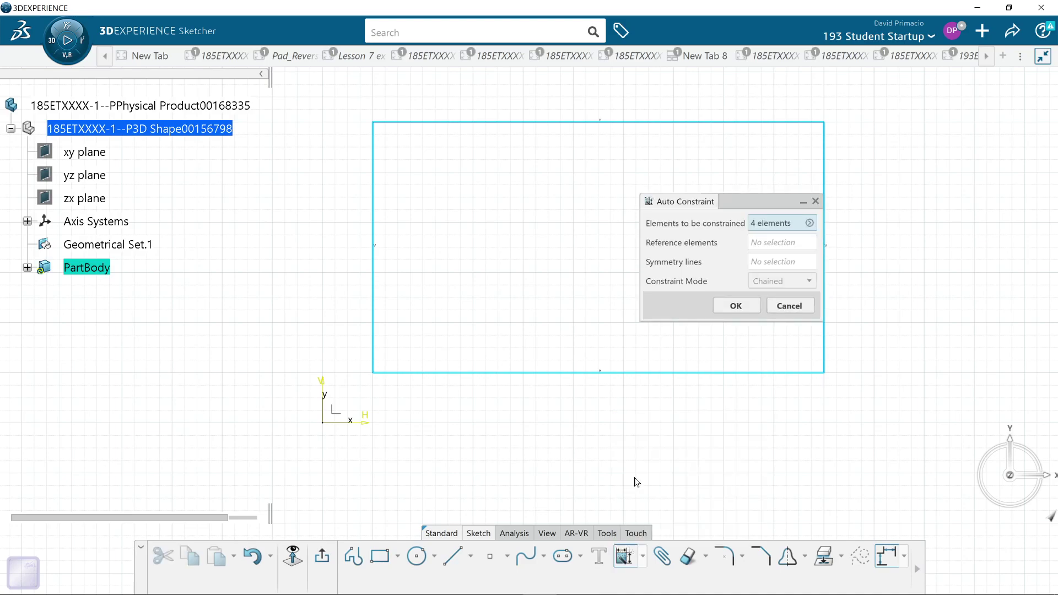
pyautogui.press('Return')
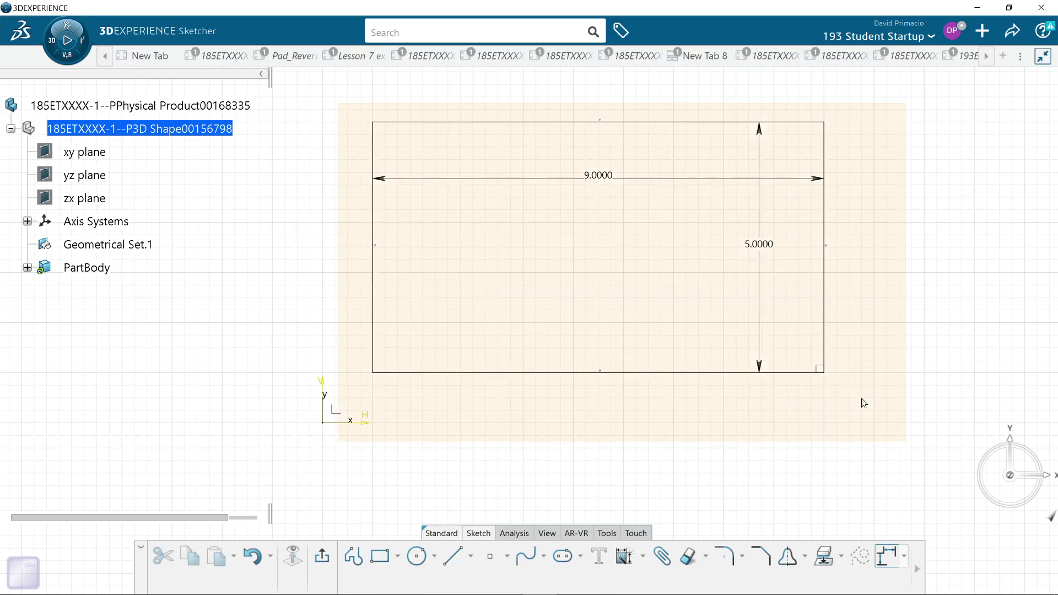
# Step: Round all four corners of the rectangle with a 0.5 in radius
pyautogui.click(864, 403)
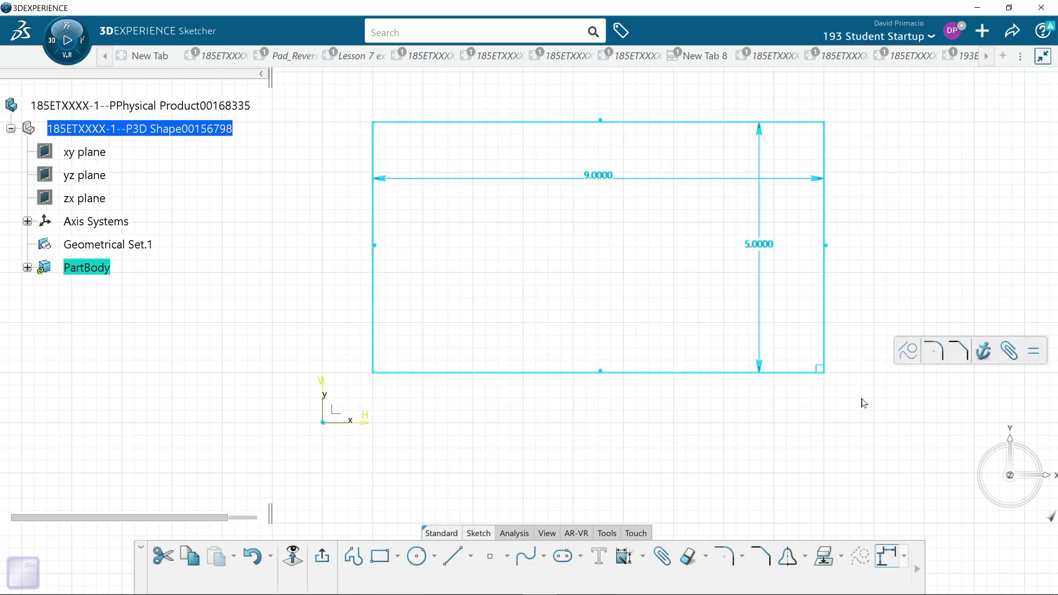
pyautogui.click(934, 352)
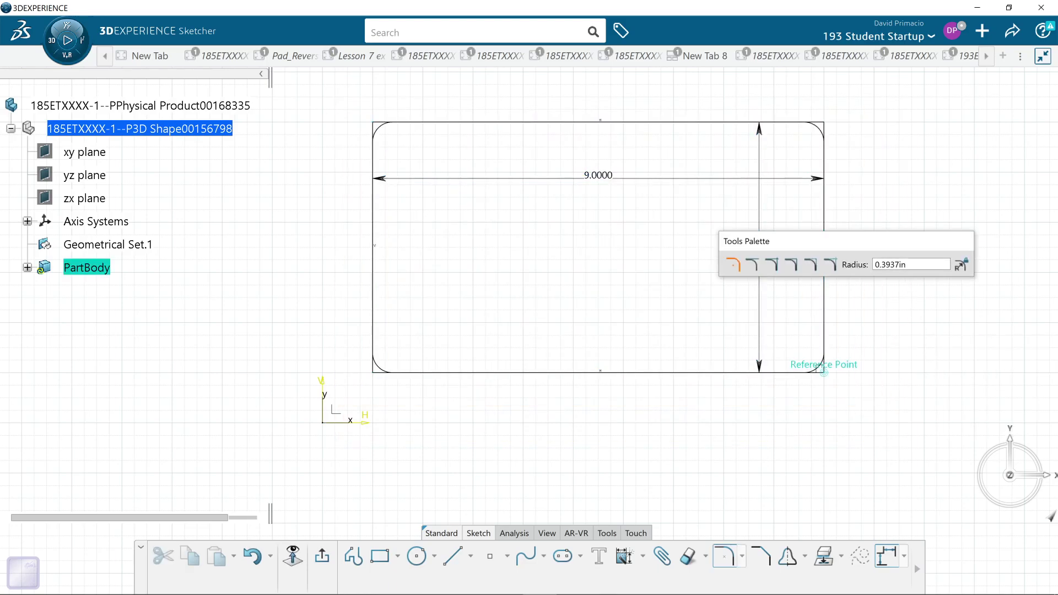
pyautogui.press('Tab')
pyautogui.write('.5')
pyautogui.press('Return')
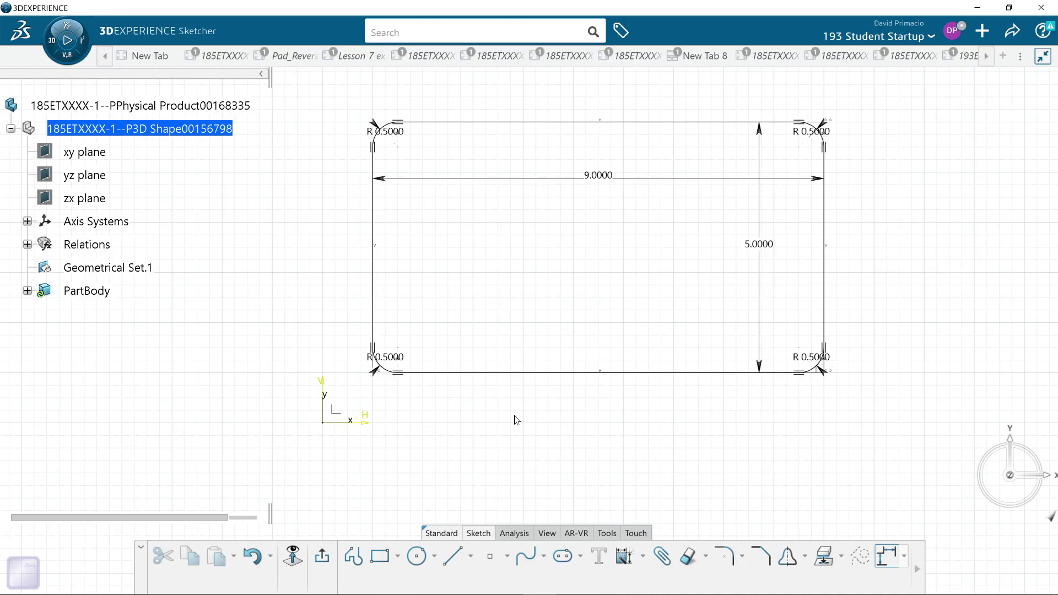
# Step: Move the width dimension above the rounded rectangle and the height dimension to its outer right side
pyautogui.moveTo(592, 330)
pyautogui.mouseDown(button='middle')
pyautogui.moveTo(449, 354)
pyautogui.moveTo(448, 379)
pyautogui.mouseUp(button='middle')
pyautogui.moveTo(476, 334); pyautogui.dragTo(550, 342, button='middle')
pyautogui.click(602, 223)
pyautogui.moveTo(605, 213); pyautogui.dragTo(621, 63)
pyautogui.click(703, 261)
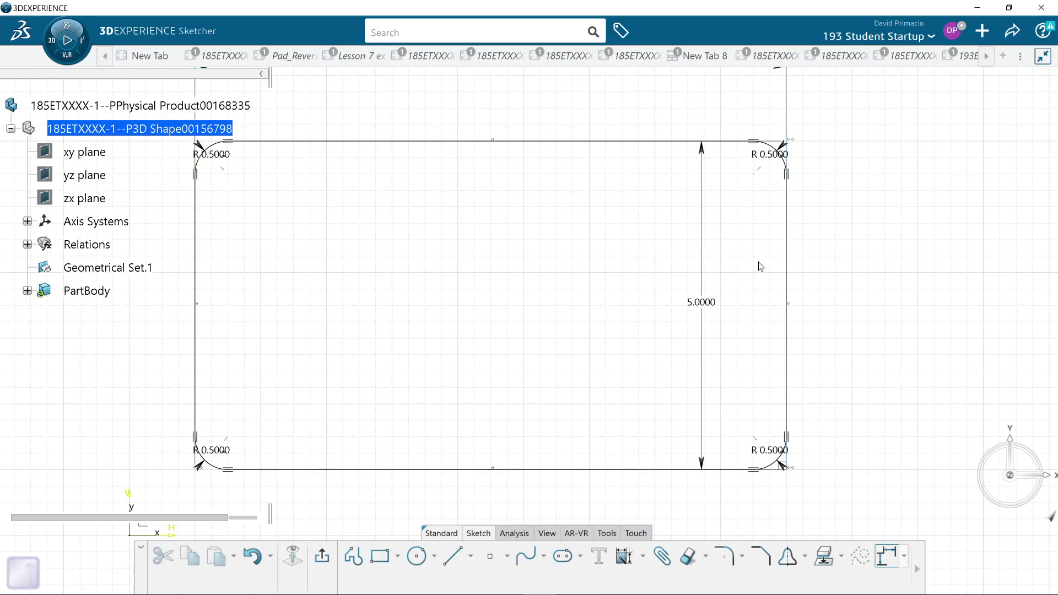
pyautogui.click(702, 260)
pyautogui.moveTo(703, 264); pyautogui.dragTo(933, 267)
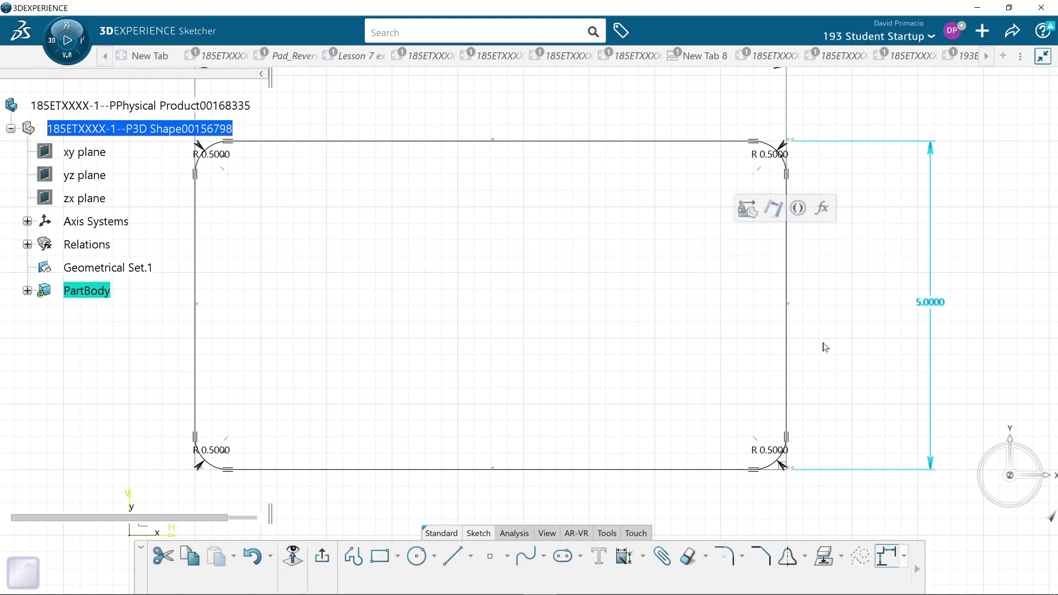
pyautogui.click(551, 415)
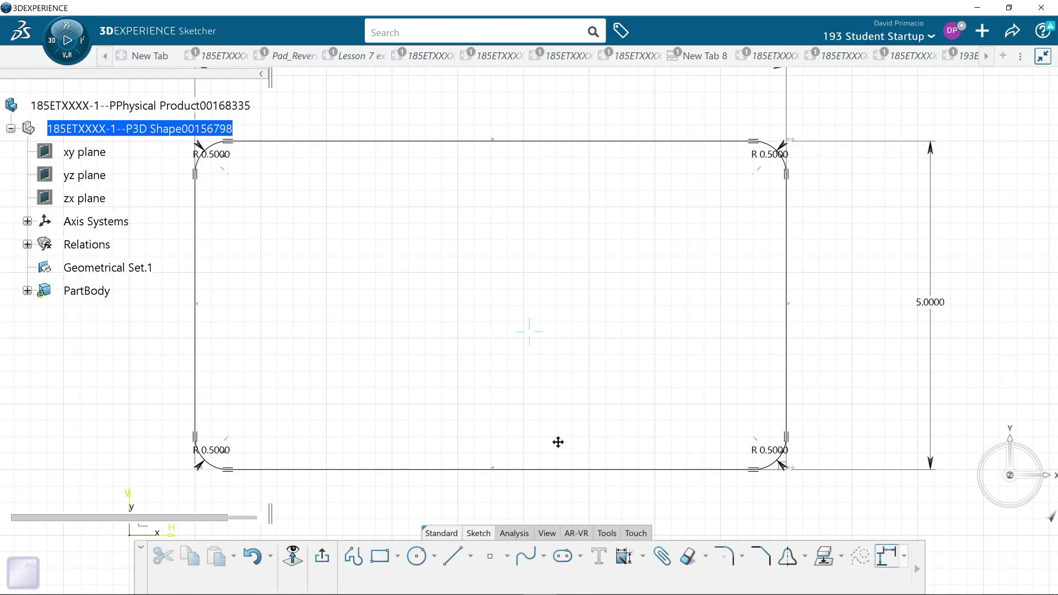
# Step: Sketch a second rectangle 10 in wide and 6 in high around the first, from (0.5, 0.5) to (10.5, 6.5)
pyautogui.keyDown('ctrl'); pyautogui.moveTo(452, 516); pyautogui.dragTo(446, 520, button='middle'); pyautogui.keyUp('ctrl')
pyautogui.moveTo(445, 520)
pyautogui.mouseDown(button='middle')
pyautogui.moveTo(553, 461)
pyautogui.moveTo(585, 460)
pyautogui.mouseUp(button='middle')
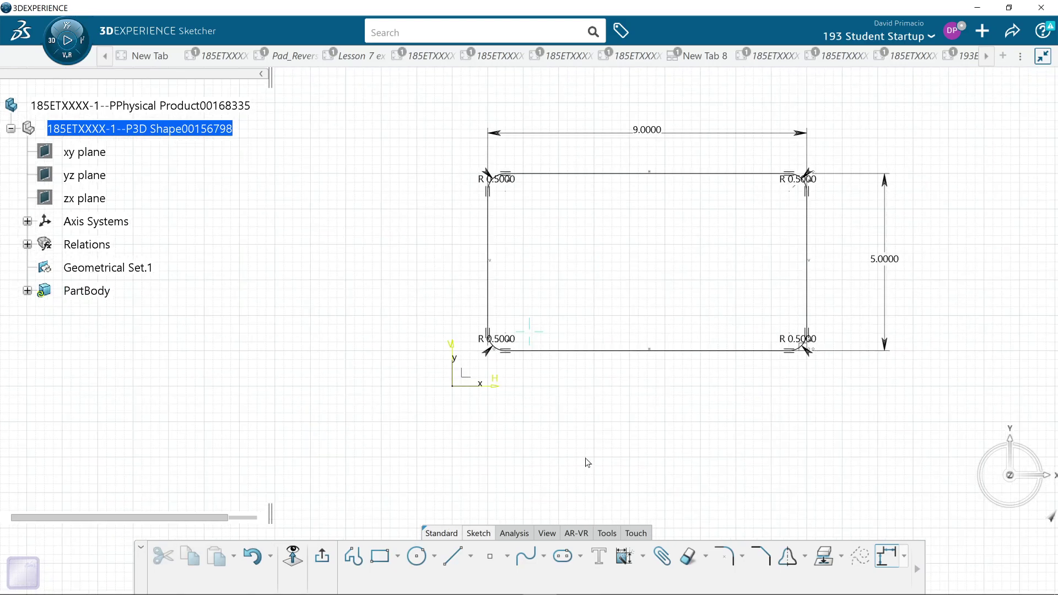
pyautogui.click(380, 556)
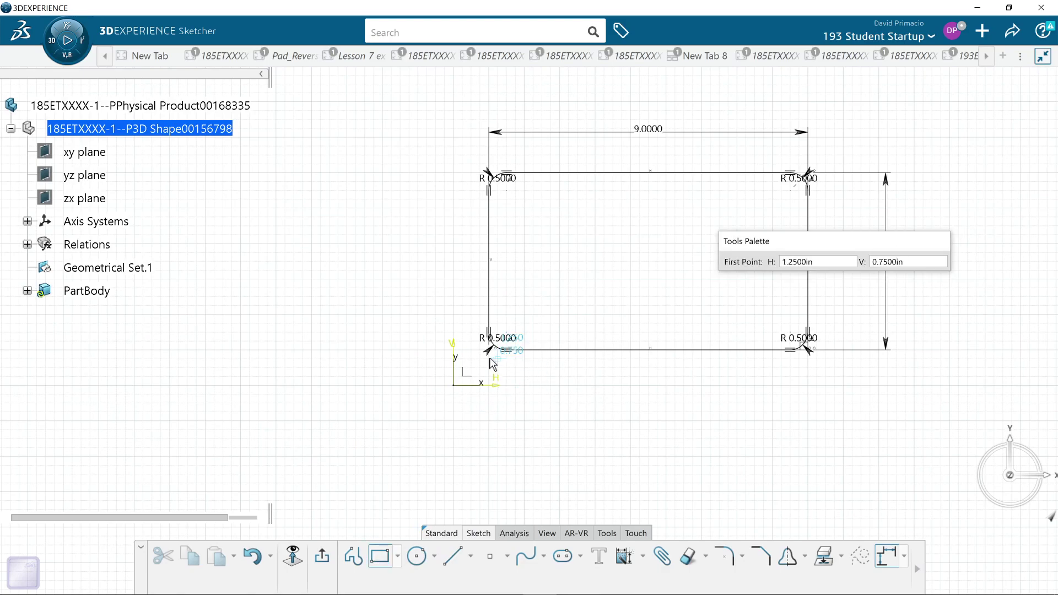
pyautogui.click(474, 372)
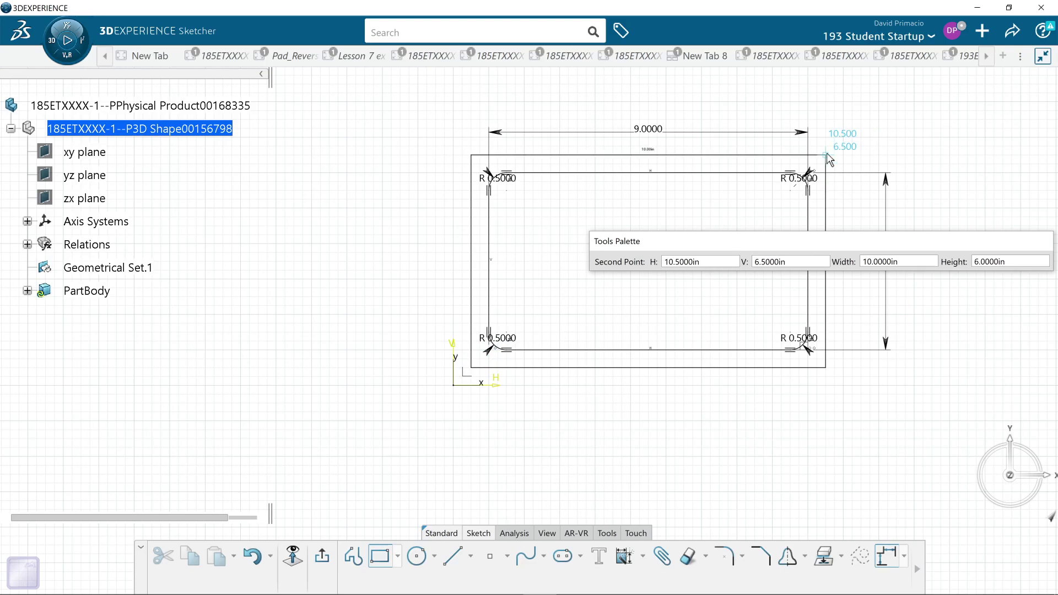
pyautogui.click(826, 155)
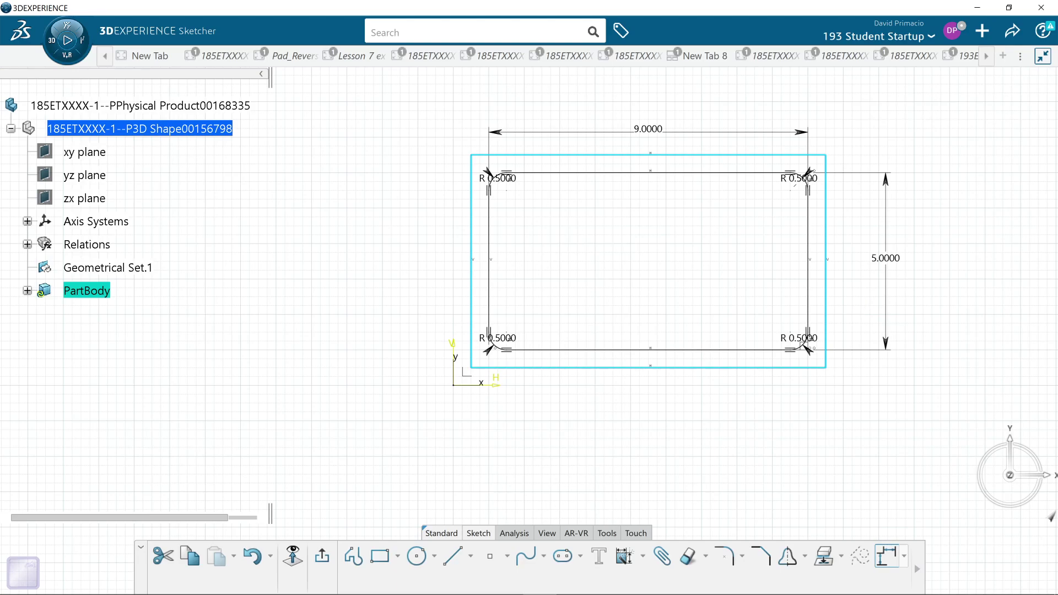
# Step: Dimension the outer rectangle and the 0.5 in offsets to the inner rectangle and origin with Auto Constraint, and exit the sketch
pyautogui.click(643, 556)
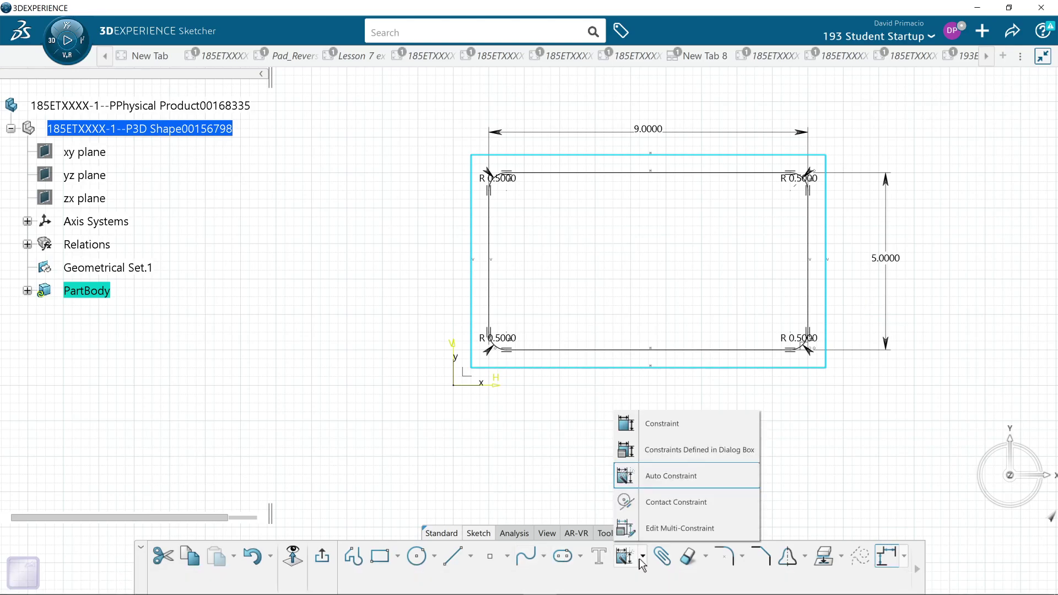
pyautogui.click(644, 476)
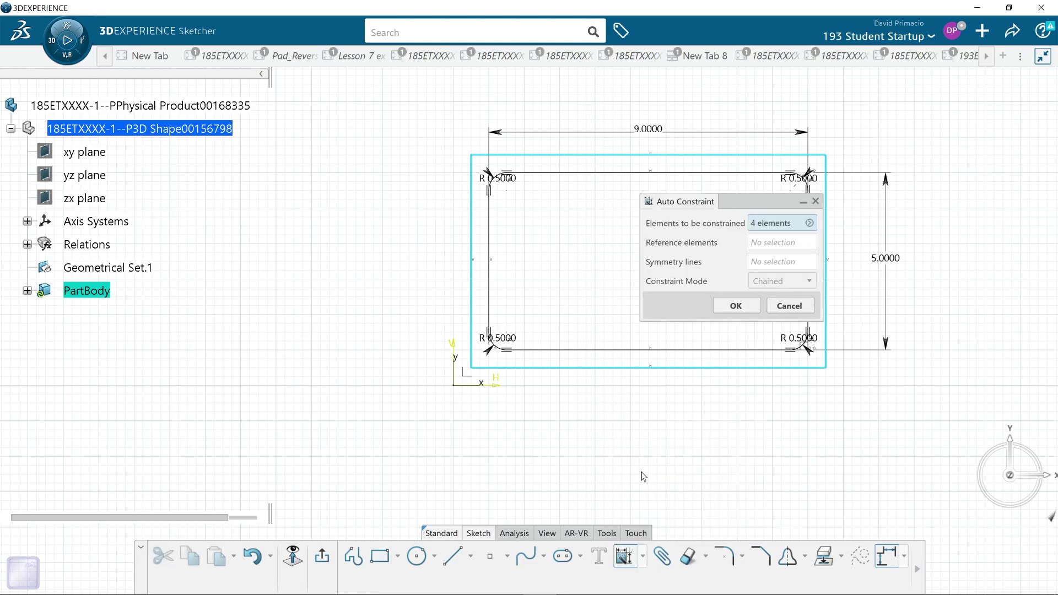
pyautogui.press('Return')
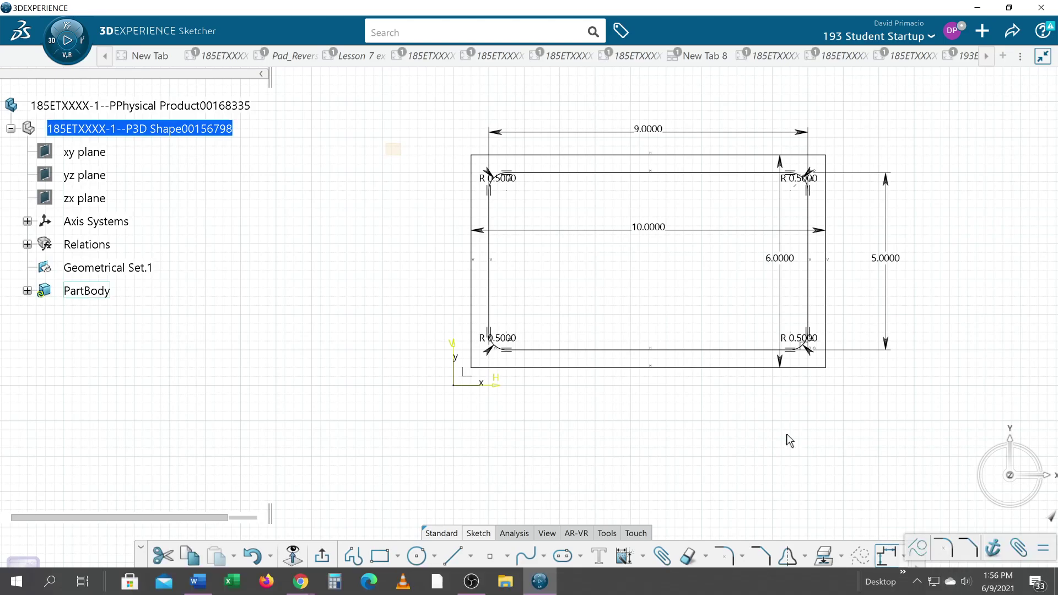
pyautogui.click(624, 556)
pyautogui.click(742, 304)
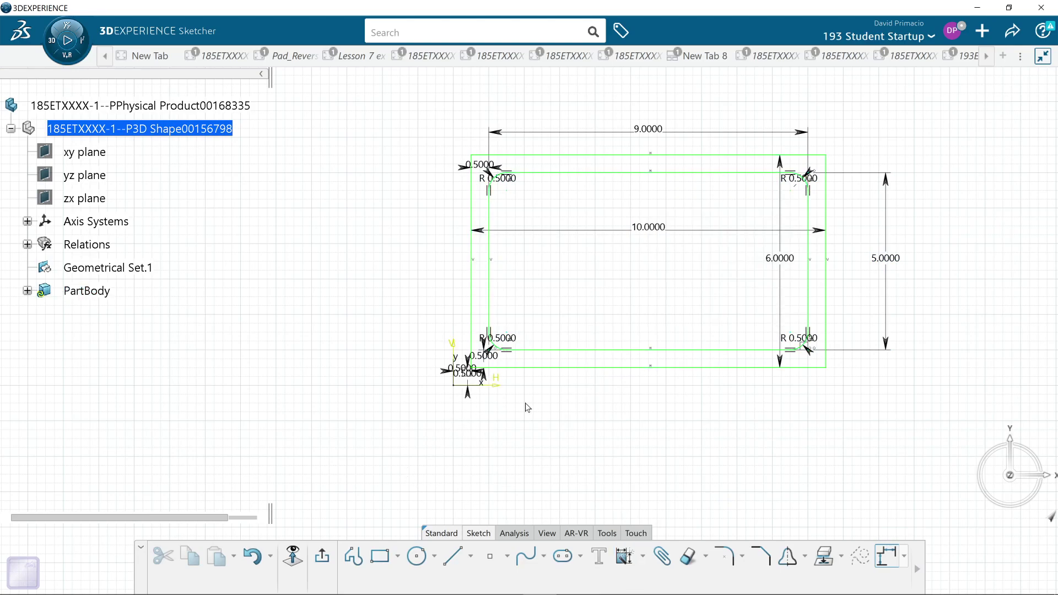
pyautogui.click(322, 556)
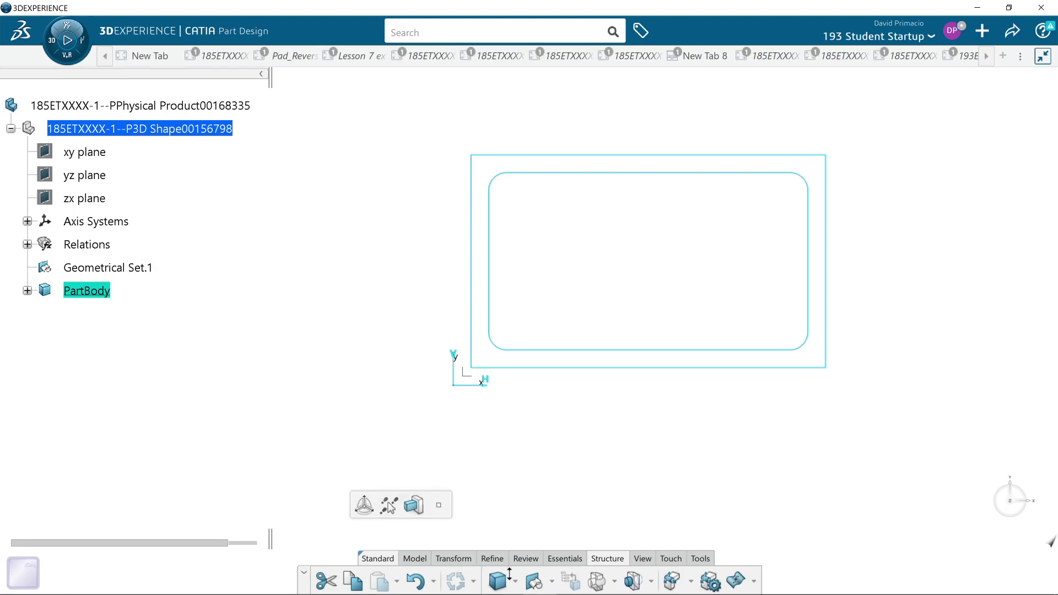
# Step: Create a Multi-Pad from the sketch in isometric view, with Lim 2 at 1 in for domain 1 and 0.5 in for domain 2
pyautogui.click(639, 560)
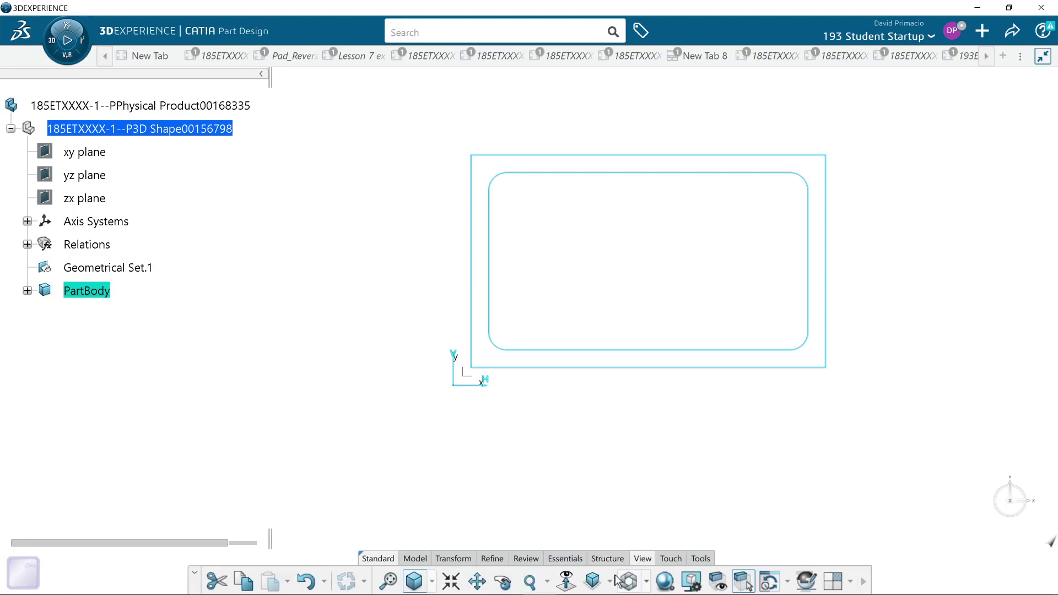
pyautogui.click(594, 581)
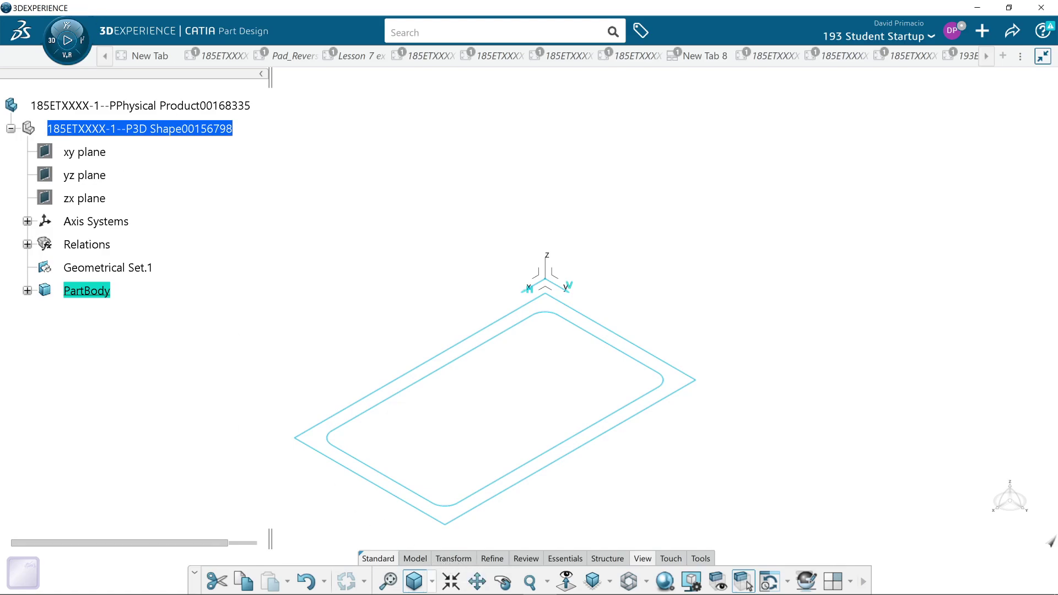
pyautogui.click(415, 558)
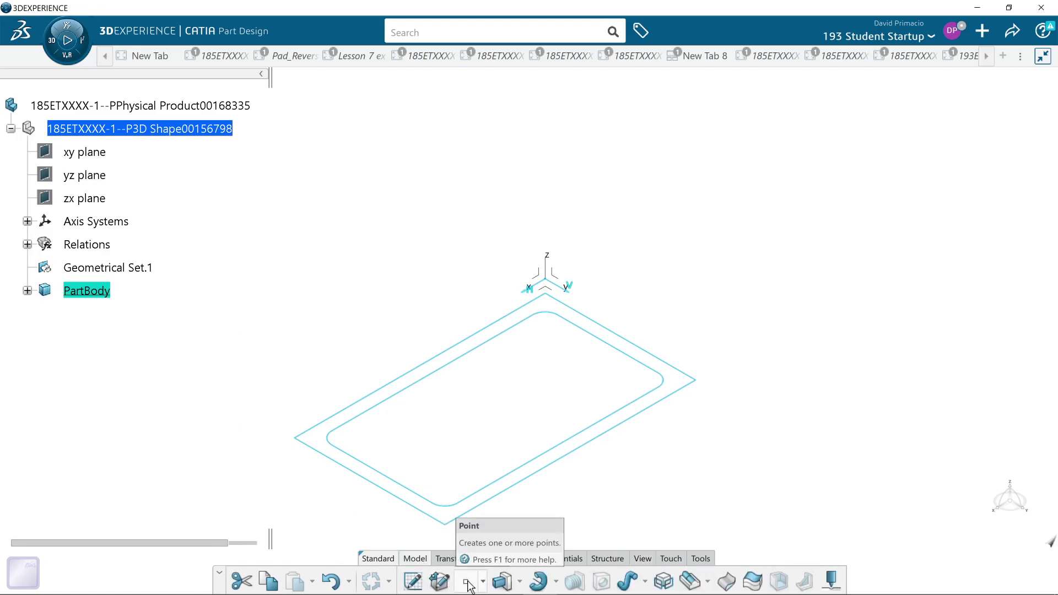
pyautogui.click(520, 582)
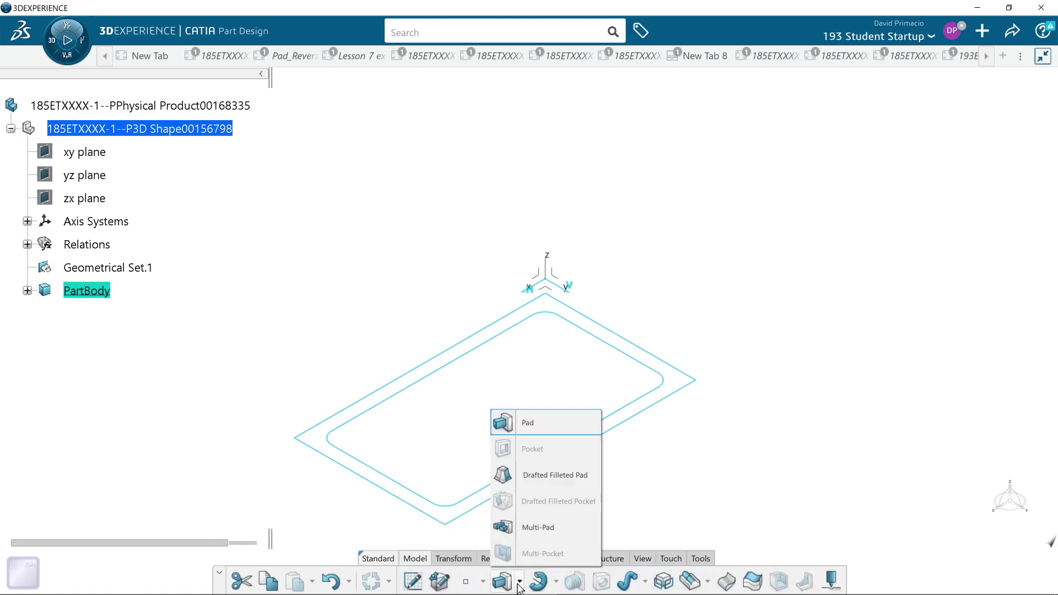
pyautogui.click(554, 534)
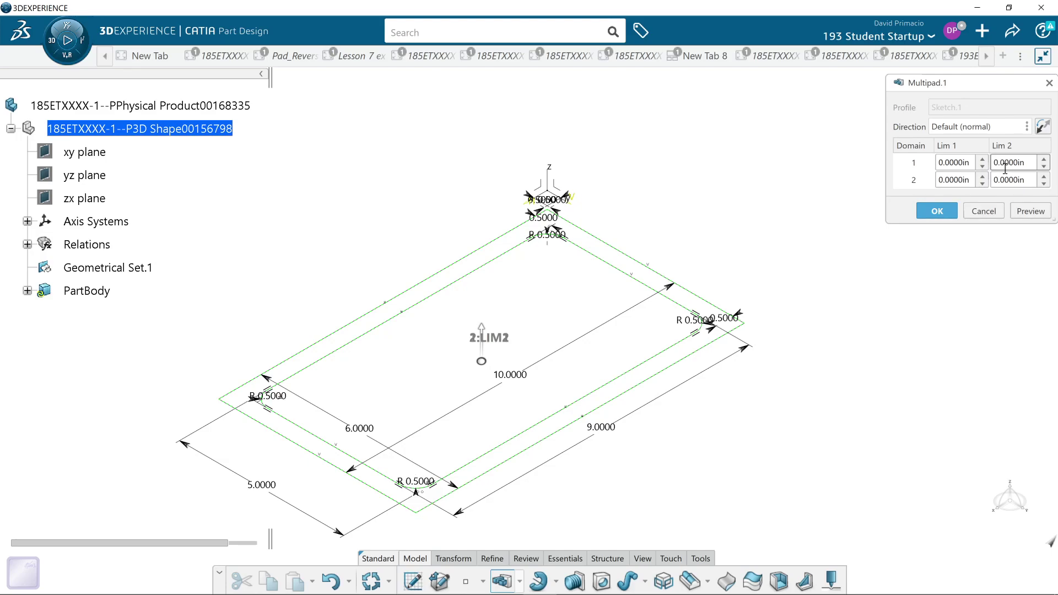
pyautogui.click(1028, 166)
pyautogui.write('1')
pyautogui.click(1027, 215)
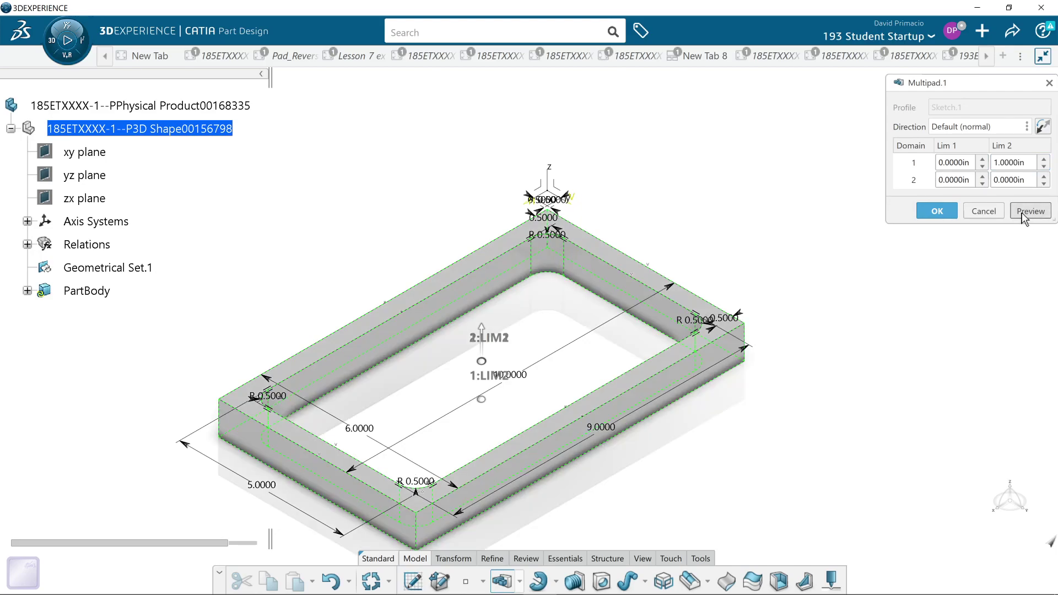
pyautogui.click(1013, 180)
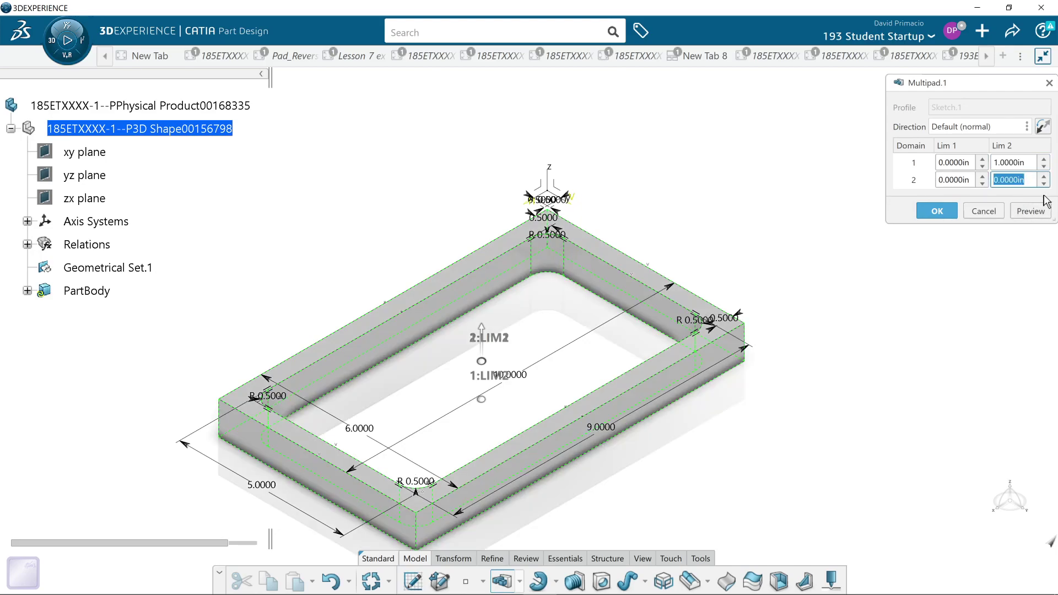
pyautogui.write('.5')
pyautogui.click(1028, 212)
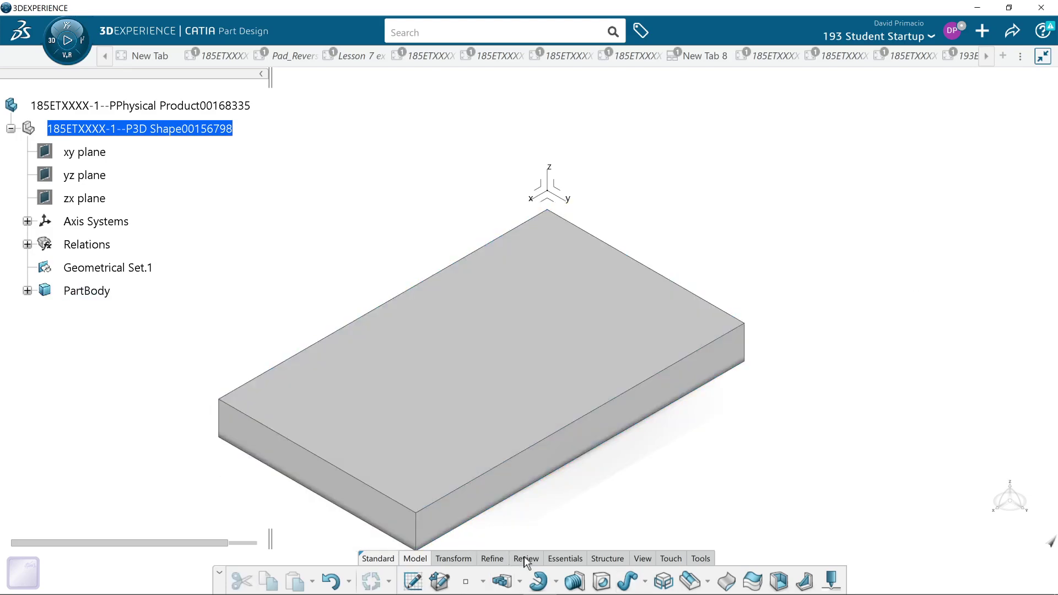
# Step: Edit the multi-pad's domain 2, setting Lim 1 to -0.5 in and Lim 2 to 1 in
pyautogui.moveTo(591, 491); pyautogui.dragTo(574, 430, button='middle')
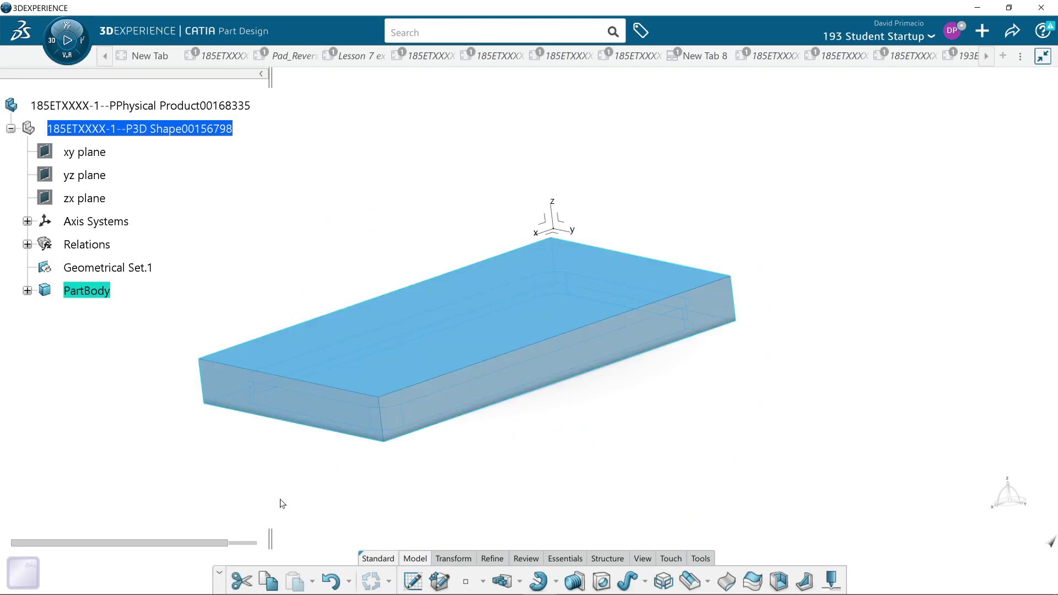
pyautogui.click(27, 291)
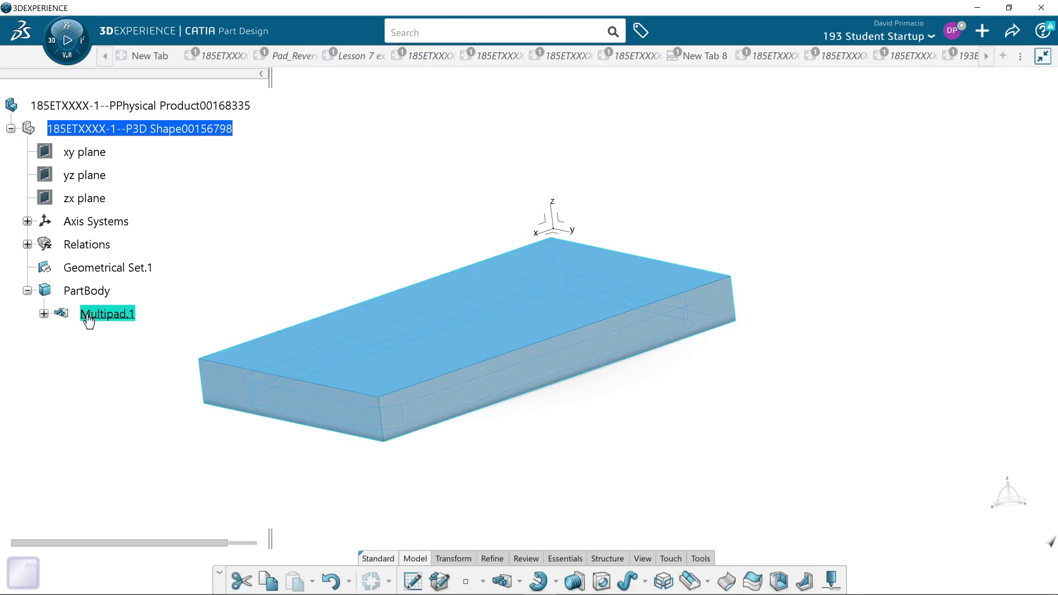
pyautogui.doubleClick(81, 315)
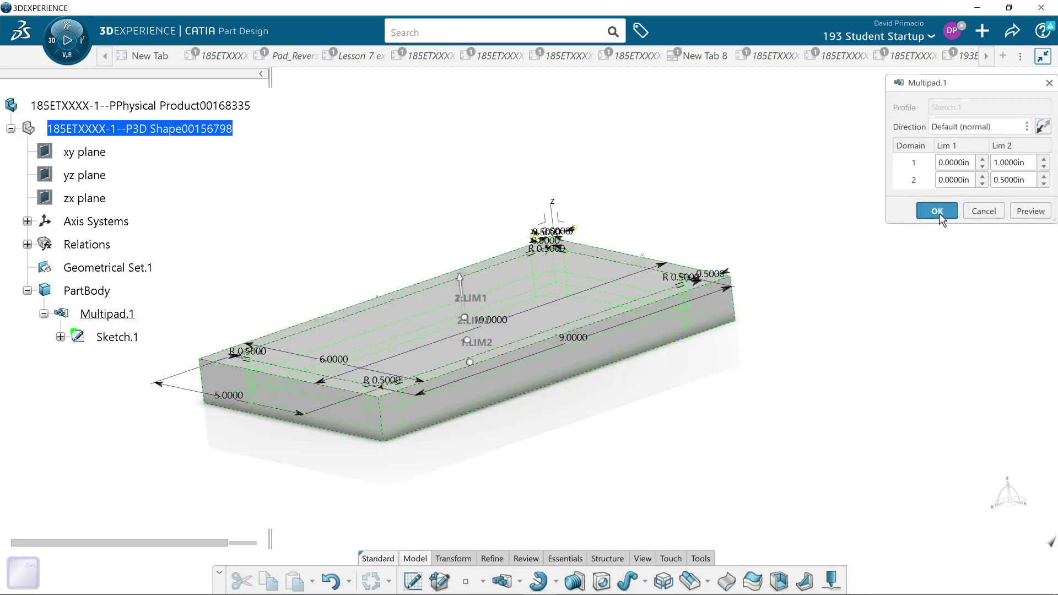
pyautogui.moveTo(892, 312); pyautogui.dragTo(903, 329, button='middle')
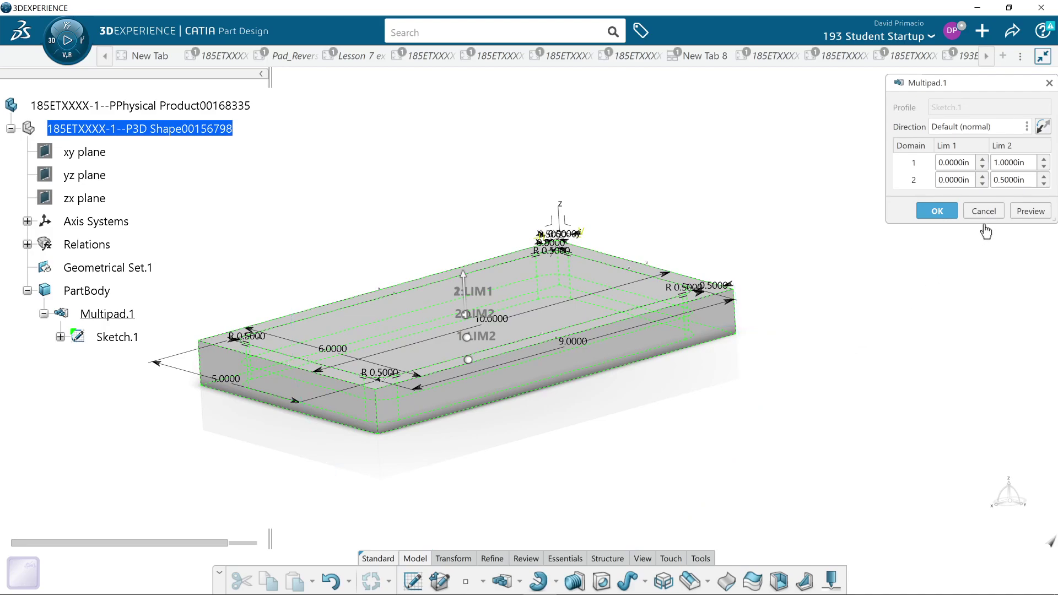
pyautogui.moveTo(1029, 182); pyautogui.dragTo(938, 182)
pyautogui.write('1')
pyautogui.write('-')
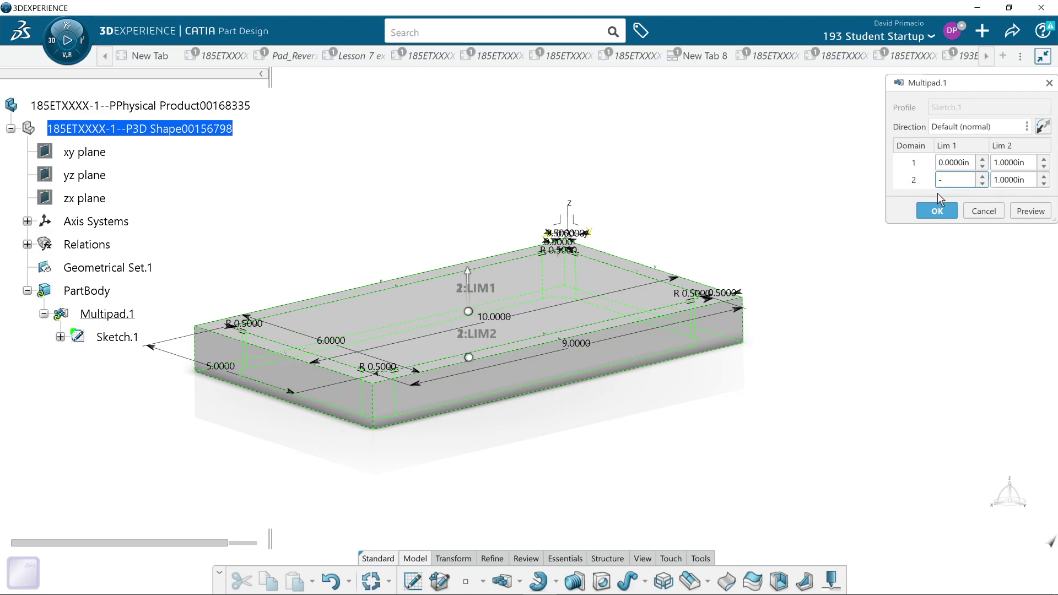
pyautogui.write('.5000in')
pyautogui.click(1030, 211)
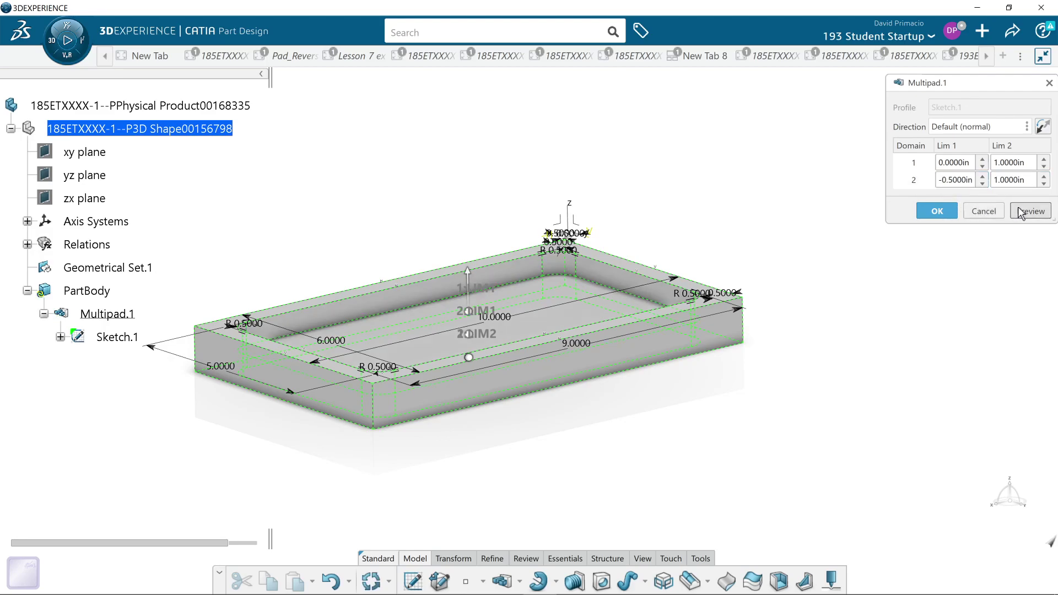
pyautogui.click(928, 216)
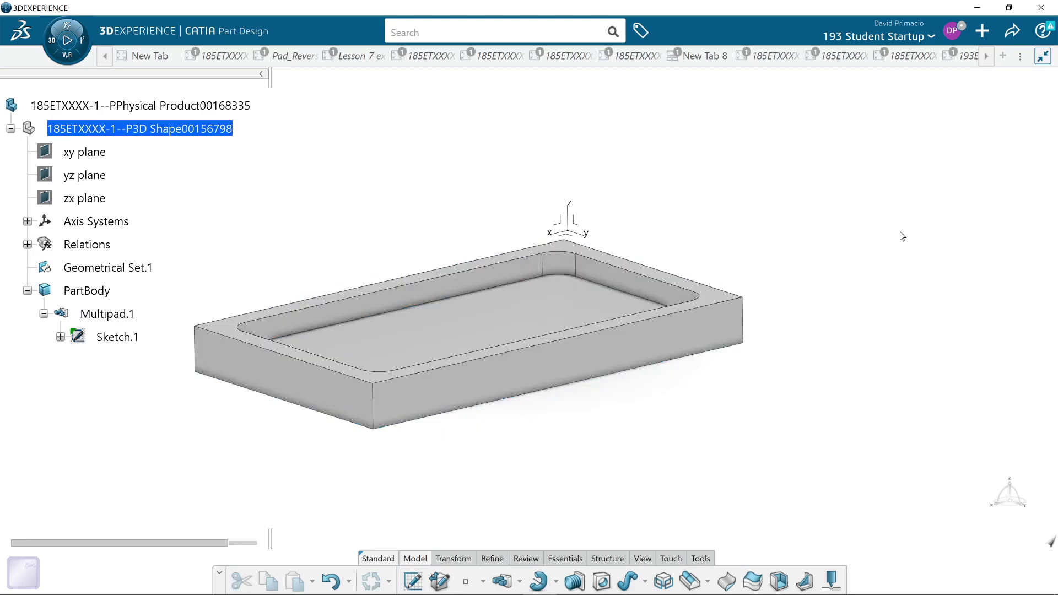
# Step: Inspect the tray's rounded inner corner, and reopen the multi-pad's sketch for editing with the view normal to its plane
pyautogui.moveTo(689, 427); pyautogui.dragTo(721, 405, button='middle')
pyautogui.moveTo(612, 507); pyautogui.dragTo(634, 492, button='middle')
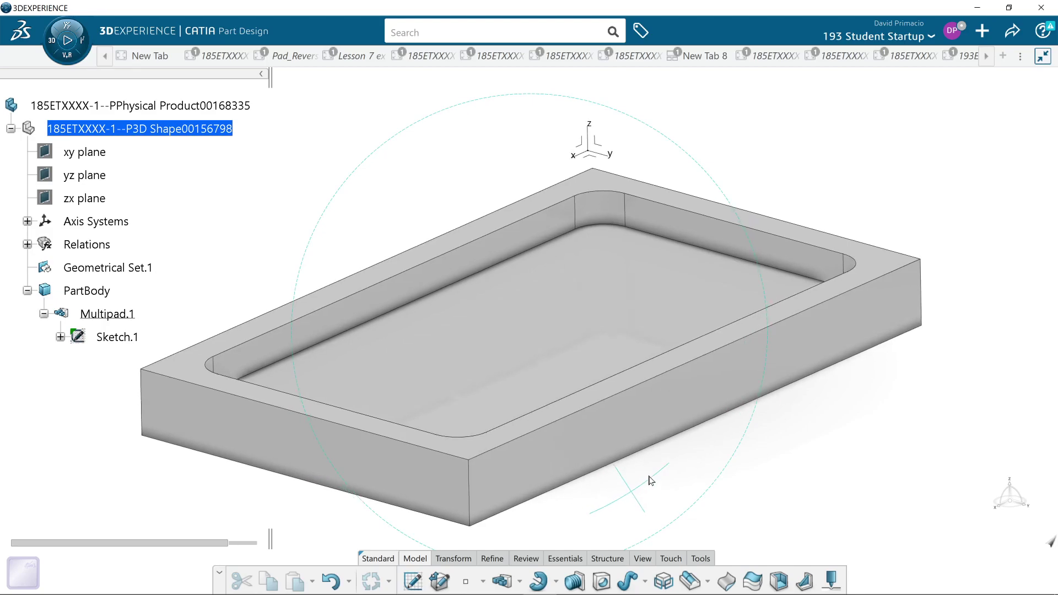
pyautogui.click(604, 213)
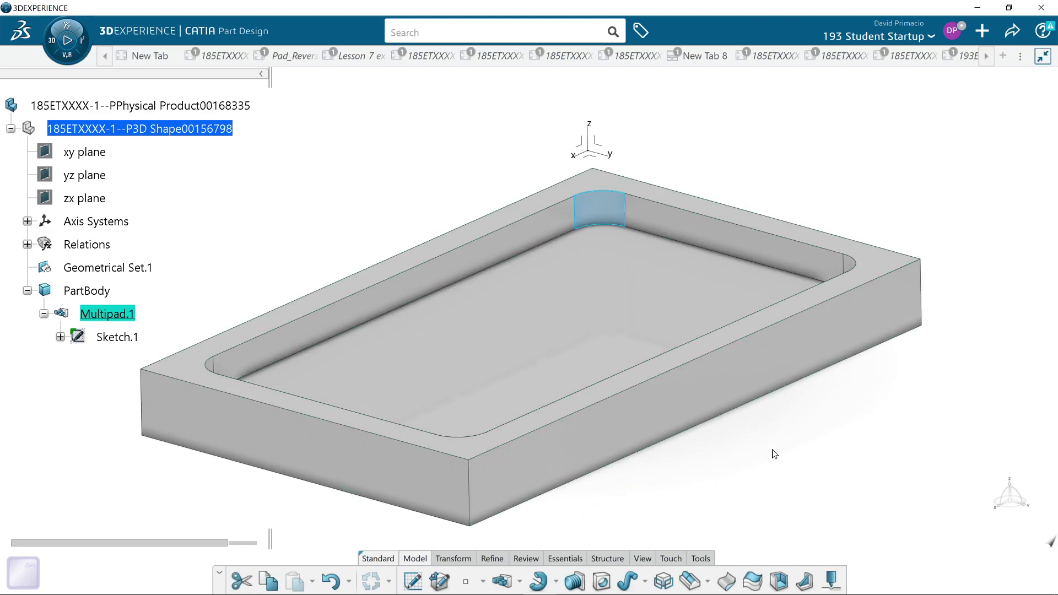
pyautogui.moveTo(777, 453); pyautogui.dragTo(766, 446, button='middle')
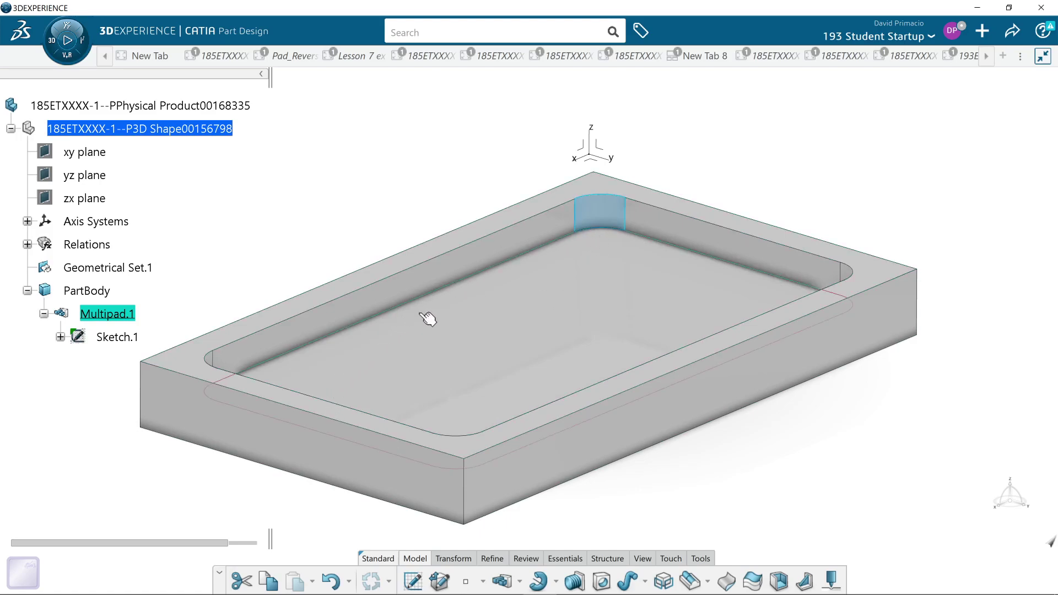
pyautogui.moveTo(132, 441); pyautogui.dragTo(173, 443, button='middle')
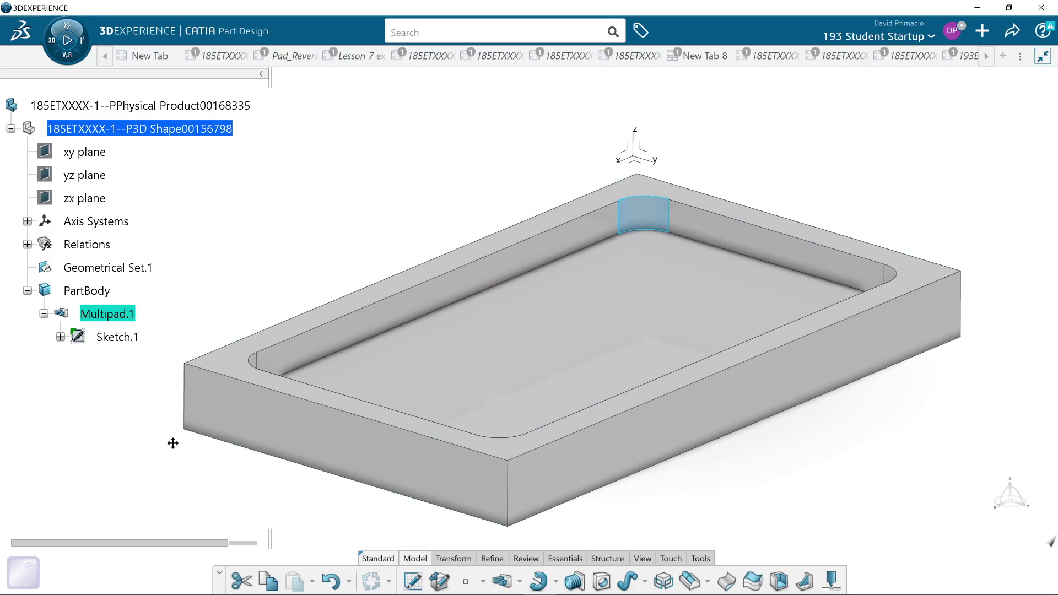
pyautogui.doubleClick(116, 338)
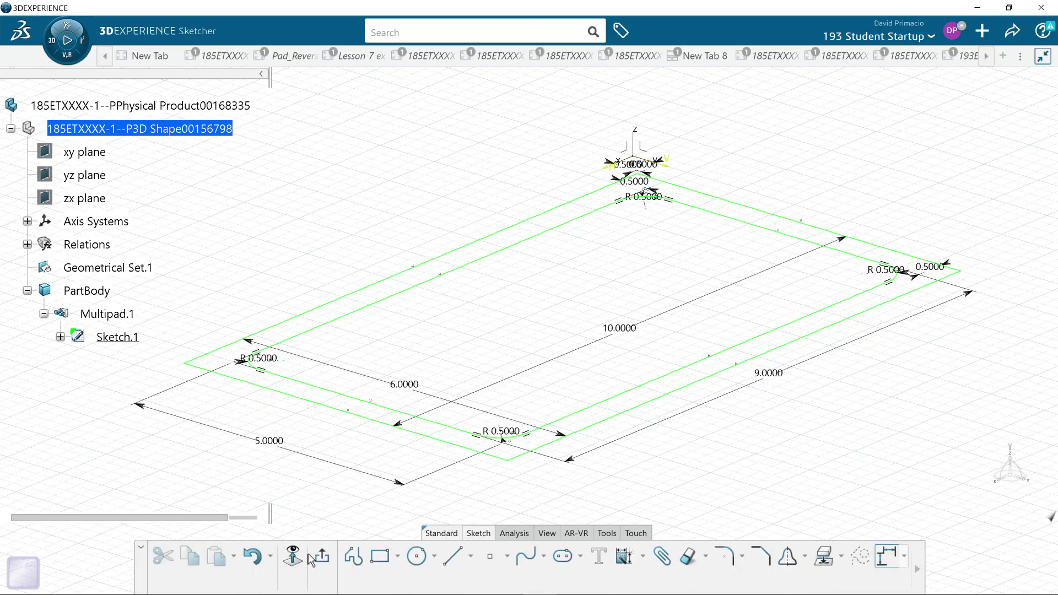
pyautogui.click(321, 555)
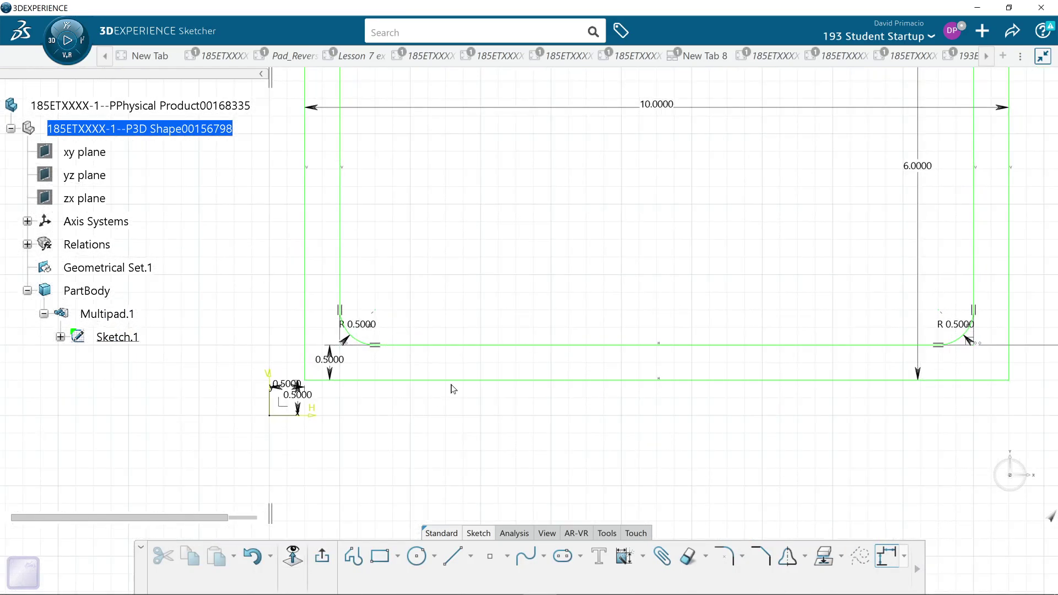
pyautogui.moveTo(500, 345)
pyautogui.mouseDown(button='middle')
pyautogui.moveTo(466, 446)
pyautogui.moveTo(413, 452)
pyautogui.mouseUp(button='middle')
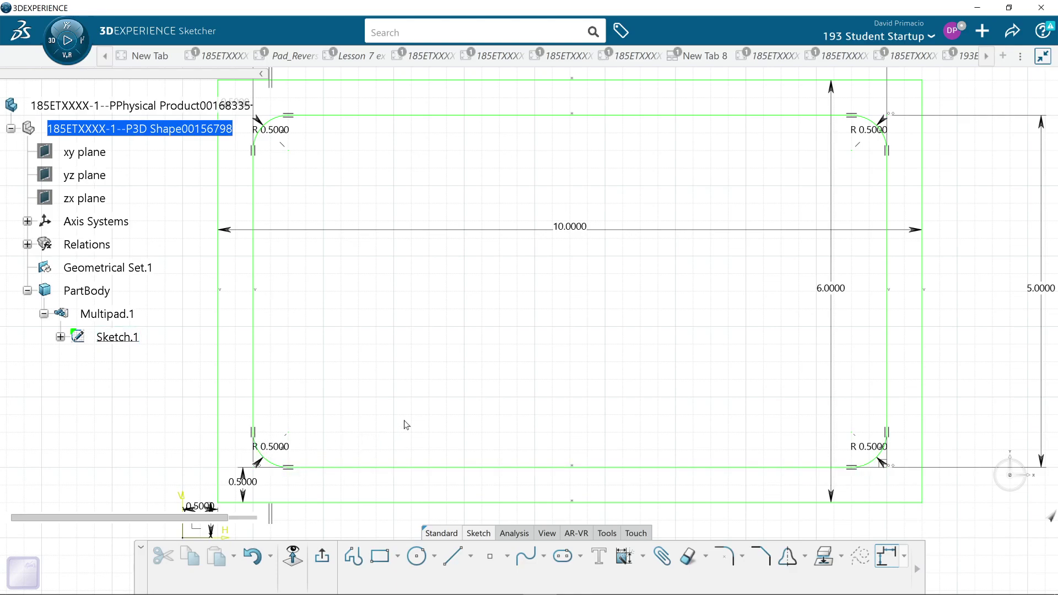
pyautogui.moveTo(452, 374)
pyautogui.mouseDown(button='middle')
pyautogui.moveTo(449, 401)
pyautogui.moveTo(474, 394)
pyautogui.mouseUp(button='middle')
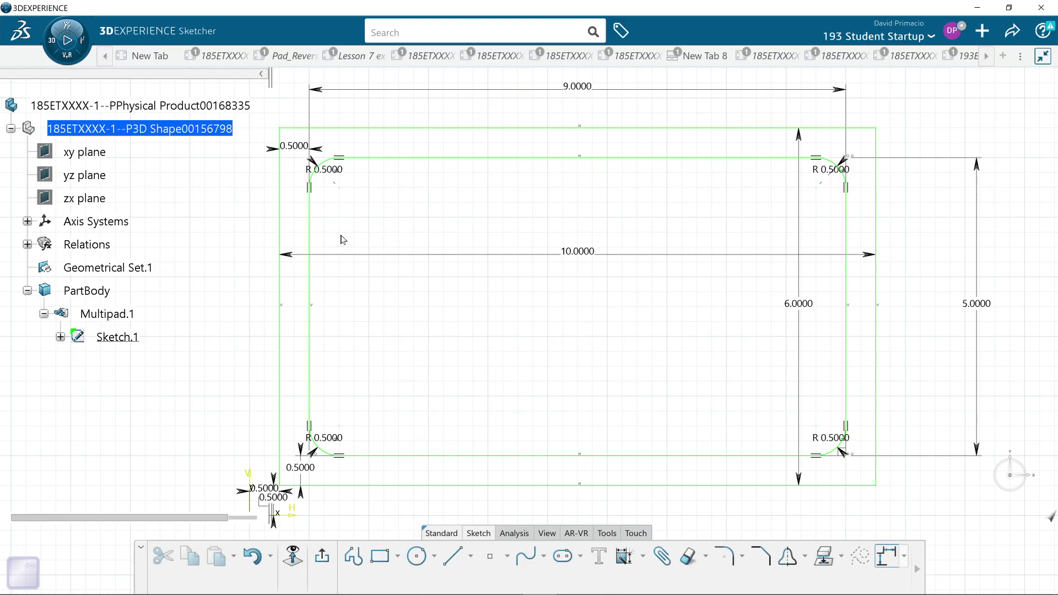
# Step: Draw a circle of 0.5 in radius centred at (1.5, 5.5), on the centre of the inner rectangle's upper-left corner arc
pyautogui.click(417, 557)
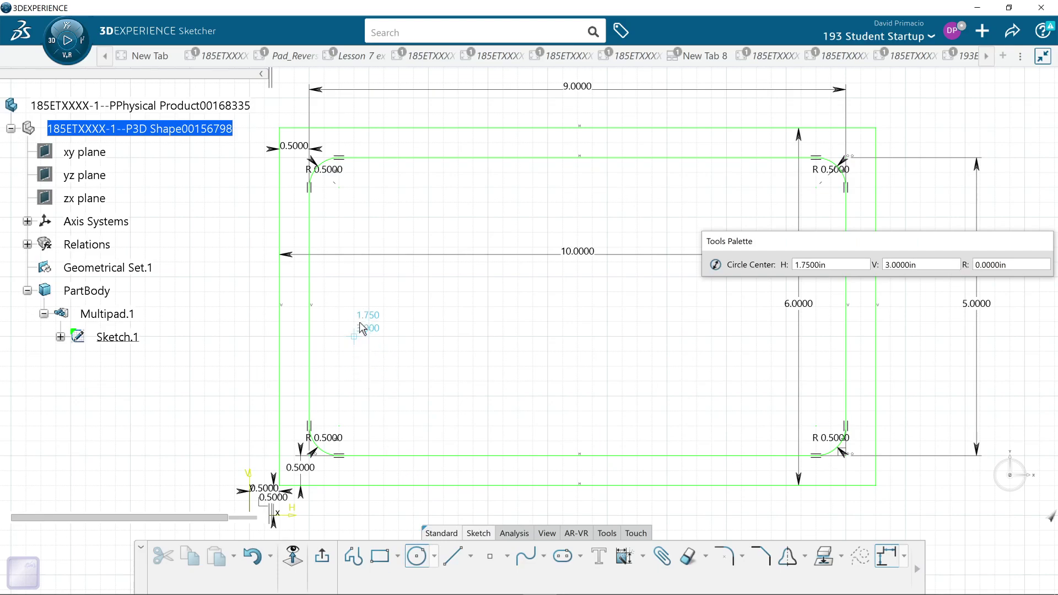
pyautogui.scroll(5, 362, 329)
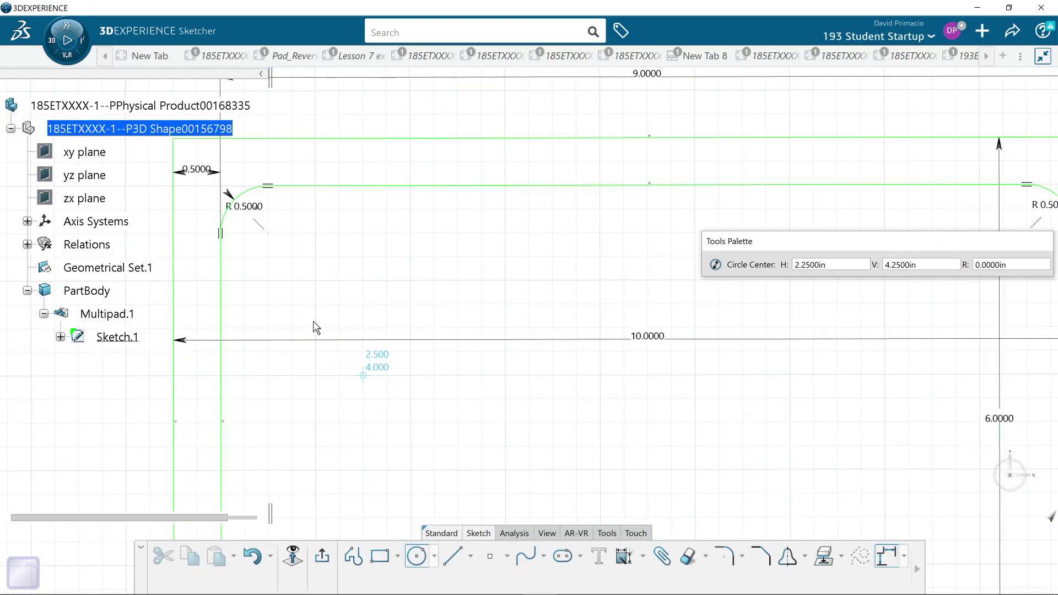
pyautogui.click(272, 238)
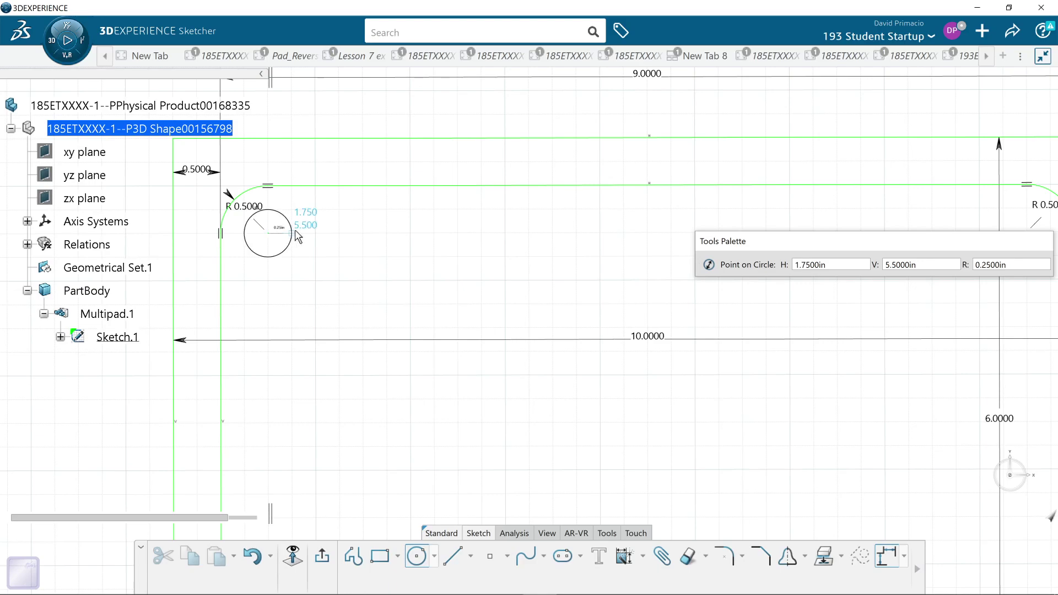
pyautogui.write('0.5')
pyautogui.press('Tab')
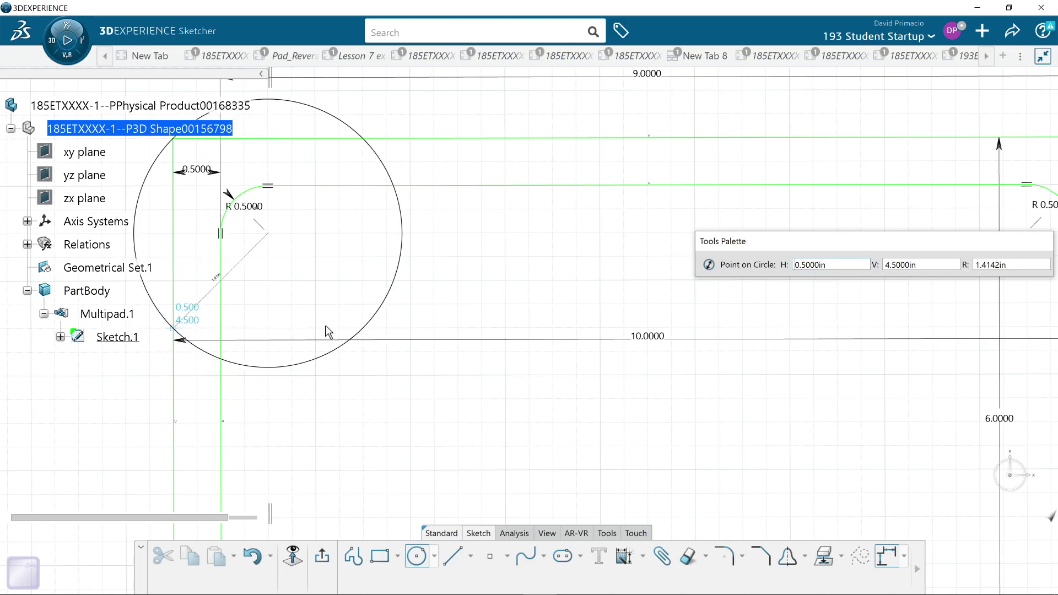
pyautogui.write('5')
pyautogui.press('Tab')
pyautogui.write('.5')
pyautogui.press('Return')
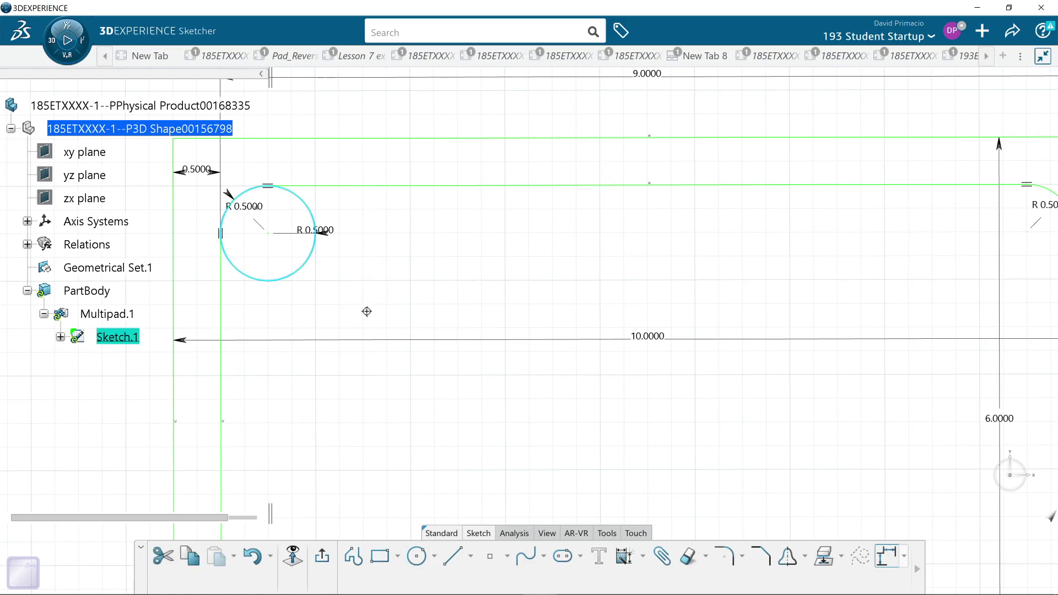
pyautogui.moveTo(277, 255); pyautogui.dragTo(261, 282, button='middle')
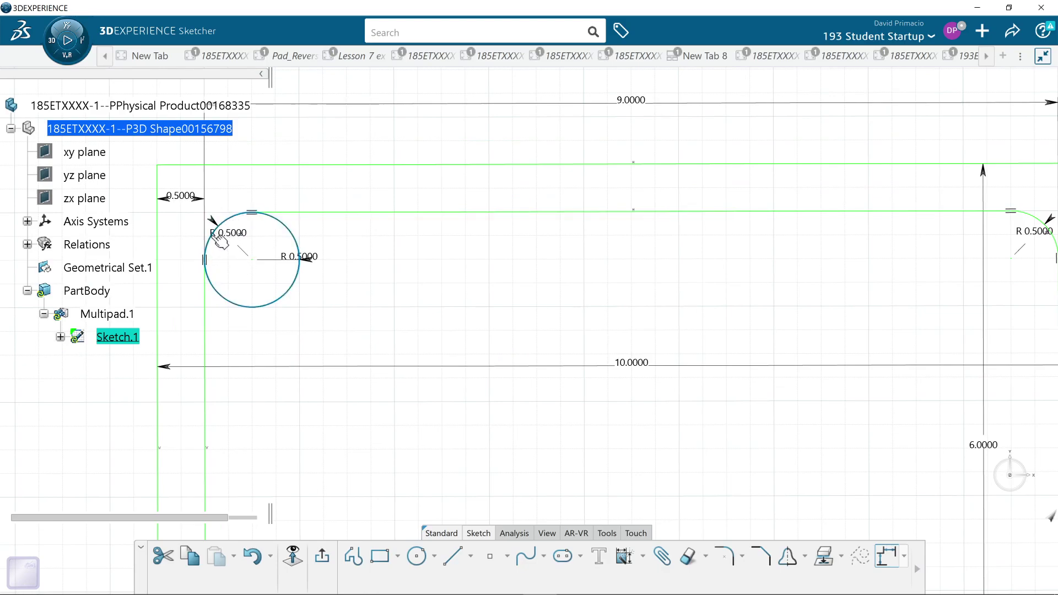
pyautogui.scroll(-3, 355, 414)
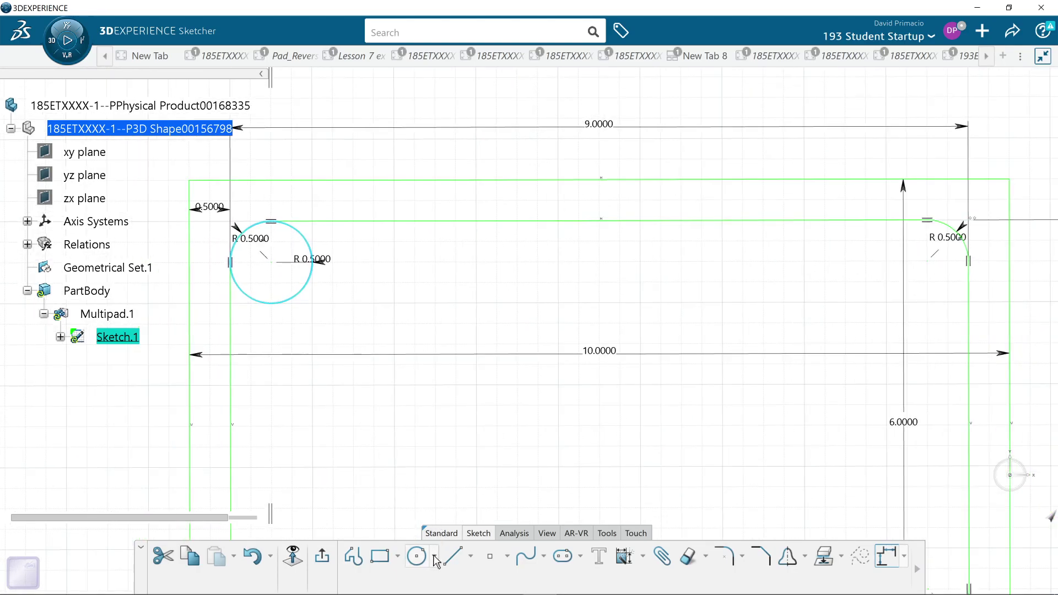
# Step: Draw a circle of 0.5 in radius centred at (9.5, 5.5), on the centre of the inner rectangle's upper-right corner arc
pyautogui.click(418, 556)
pyautogui.moveTo(730, 307)
pyautogui.mouseDown(button='middle')
pyautogui.moveTo(576, 307)
pyautogui.moveTo(408, 327)
pyautogui.mouseUp(button='middle')
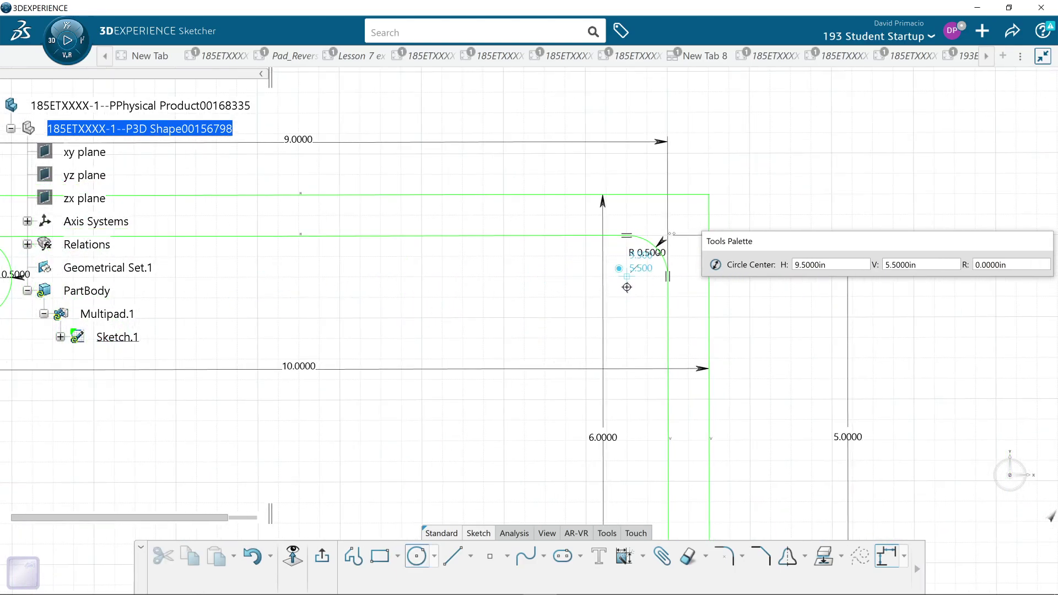
pyautogui.click(628, 276)
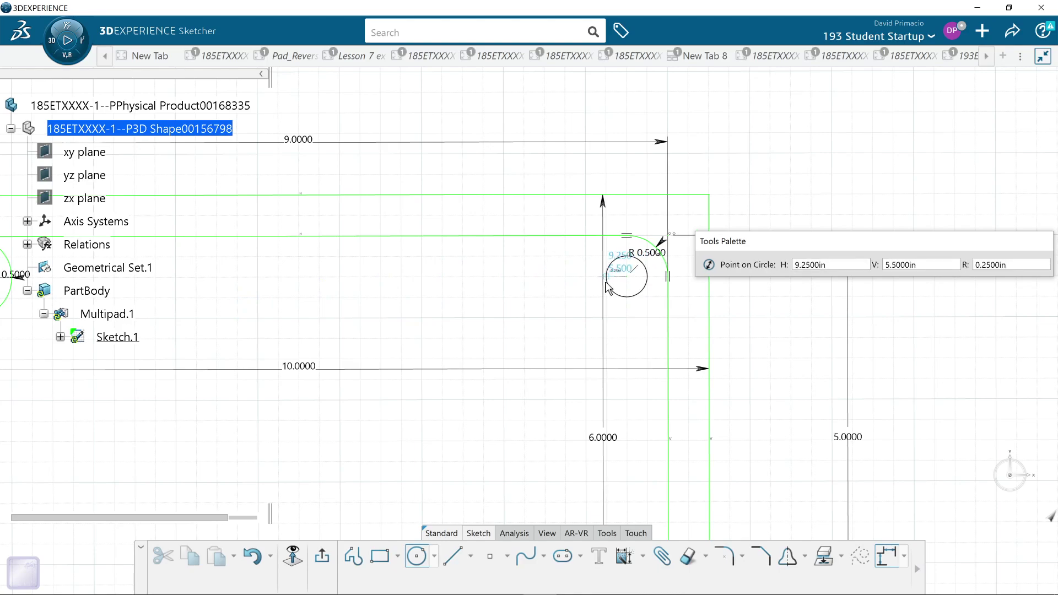
pyautogui.write('1')
pyautogui.press('Tab')
pyautogui.press('Tab')
pyautogui.write('0.5')
pyautogui.press('Return')
# Step: Draw a horizontal axis from the centre of the upper-left circle to the centre of the upper-right circle
pyautogui.moveTo(523, 357)
pyautogui.mouseDown(button='middle')
pyautogui.moveTo(579, 362)
pyautogui.moveTo(570, 360)
pyautogui.mouseUp(button='middle')
pyautogui.moveTo(458, 331); pyautogui.dragTo(544, 348, button='middle')
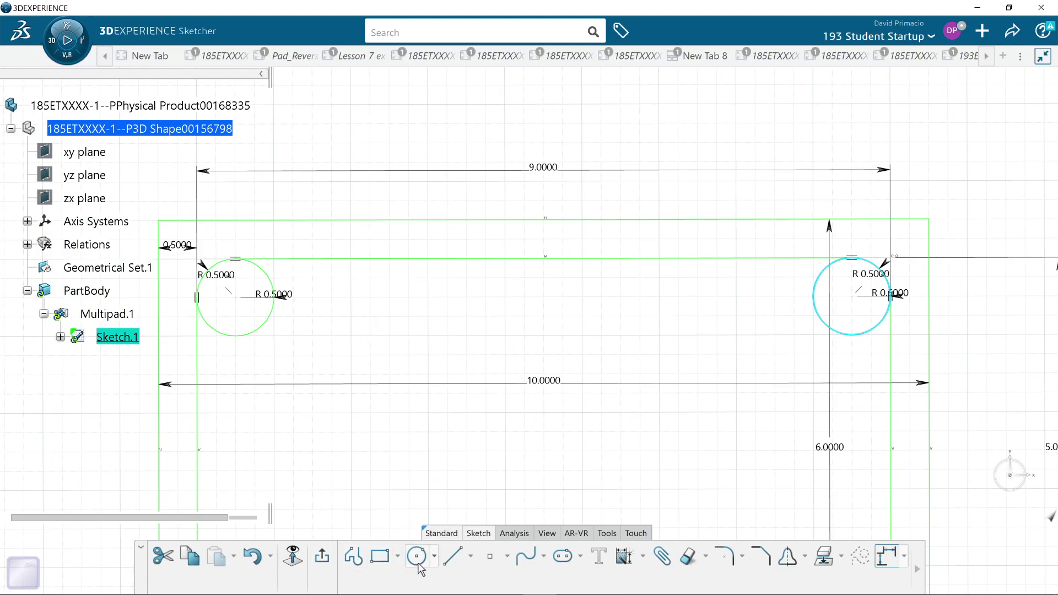
pyautogui.click(471, 556)
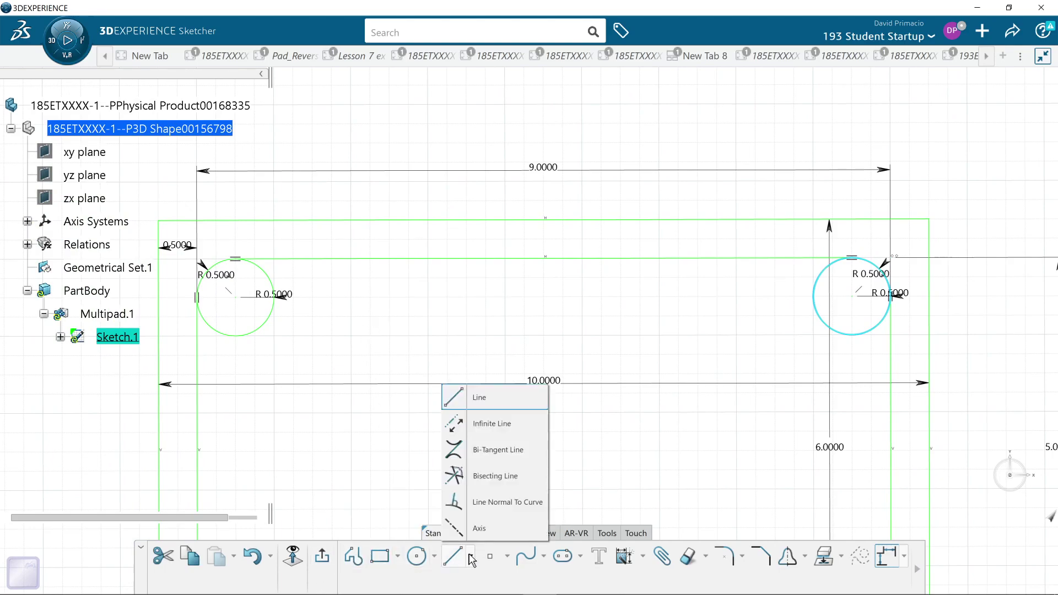
pyautogui.click(455, 533)
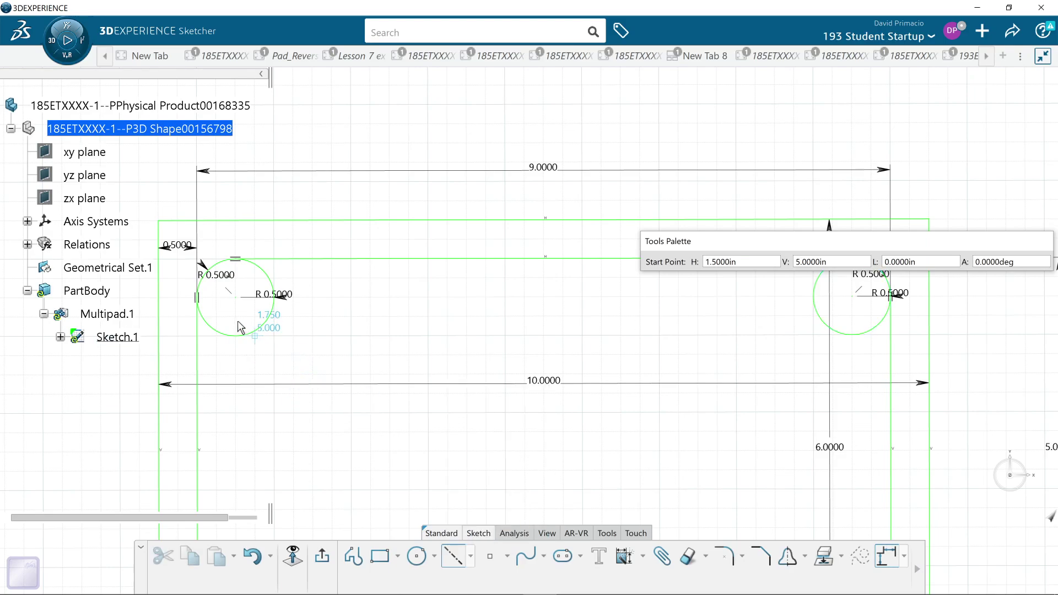
pyautogui.click(237, 298)
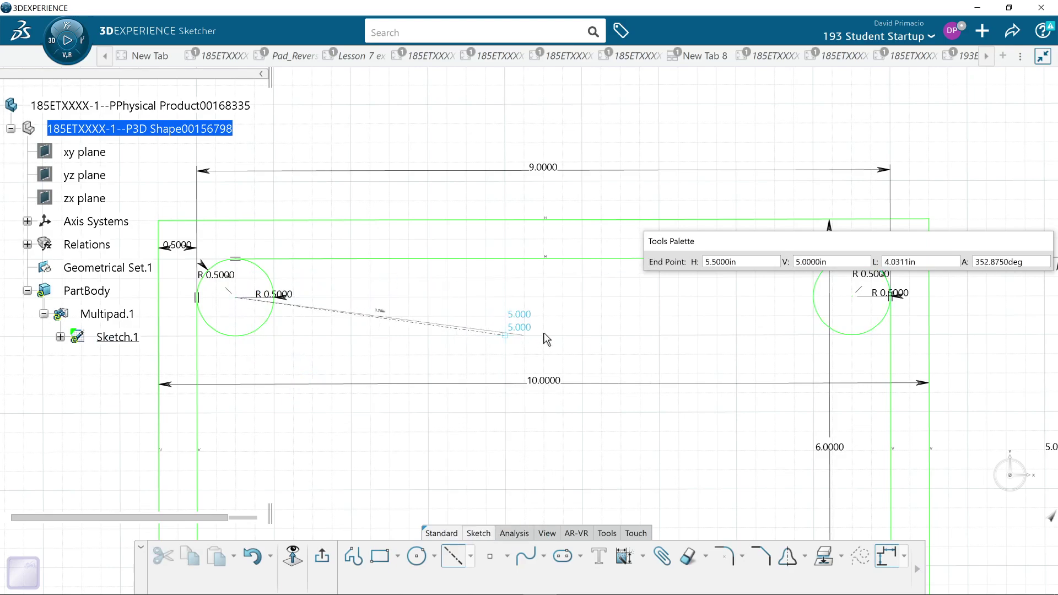
pyautogui.moveTo(543, 334); pyautogui.dragTo(409, 371, button='middle')
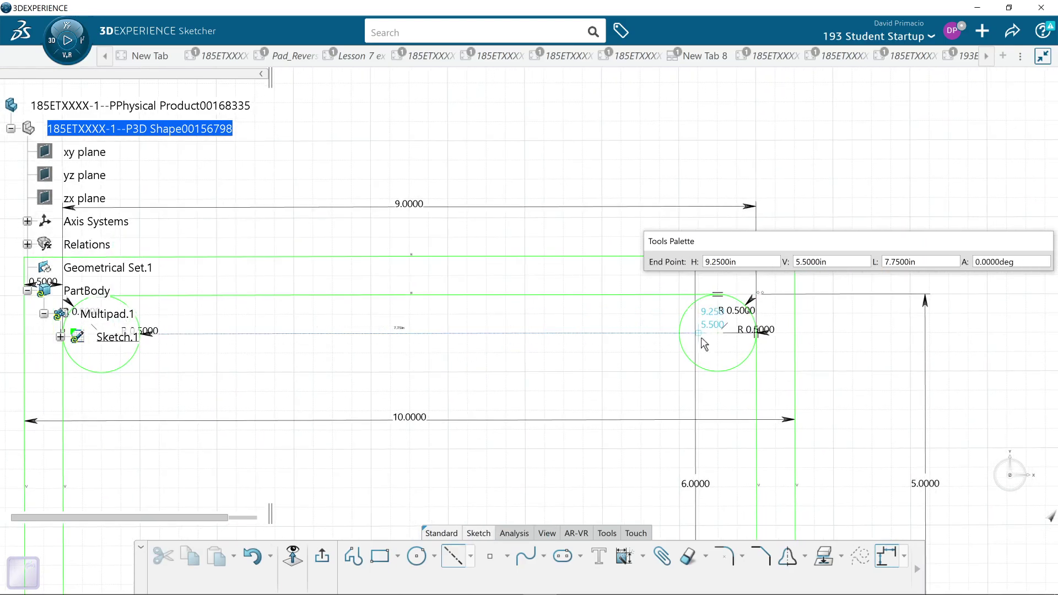
pyautogui.click(717, 334)
# Step: Display the Action Pad, and turn off both snapping to the grid and the sketch grid display
pyautogui.moveTo(540, 398); pyautogui.dragTo(661, 386, button='middle')
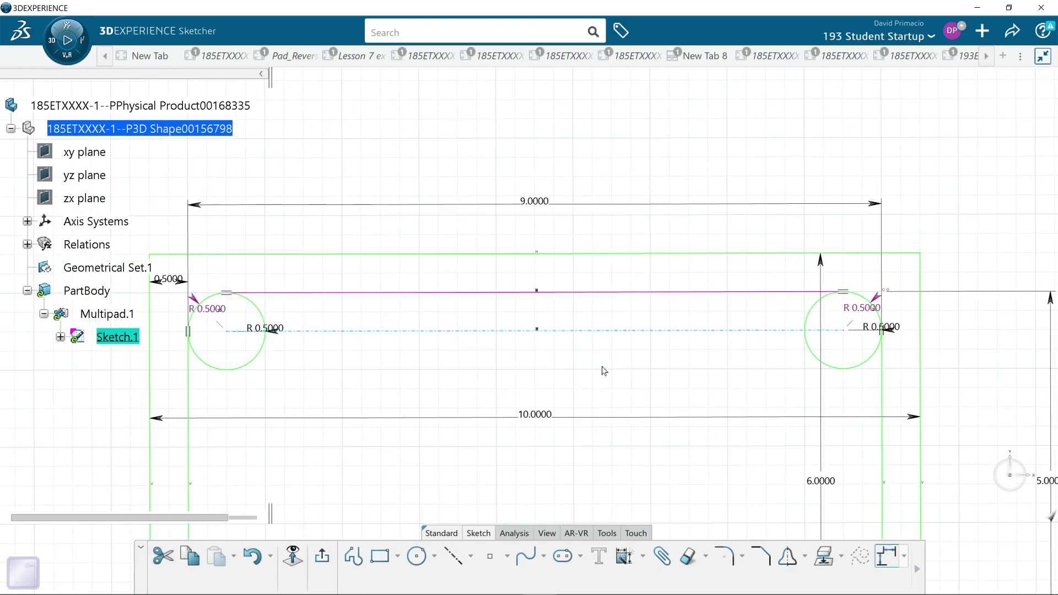
pyautogui.rightClick(656, 463)
pyautogui.moveTo(682, 509)
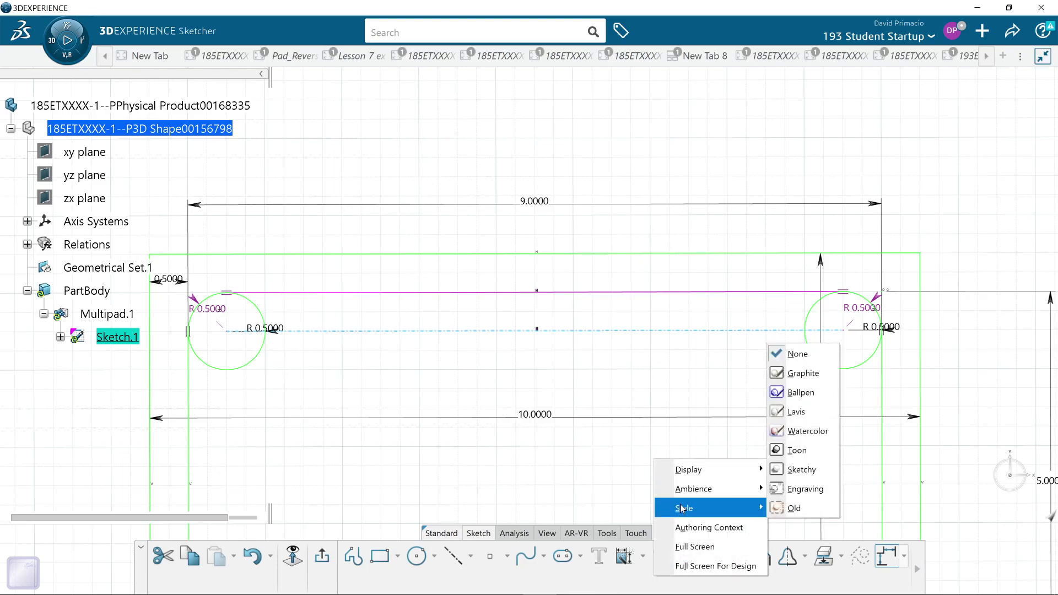
pyautogui.moveTo(698, 479)
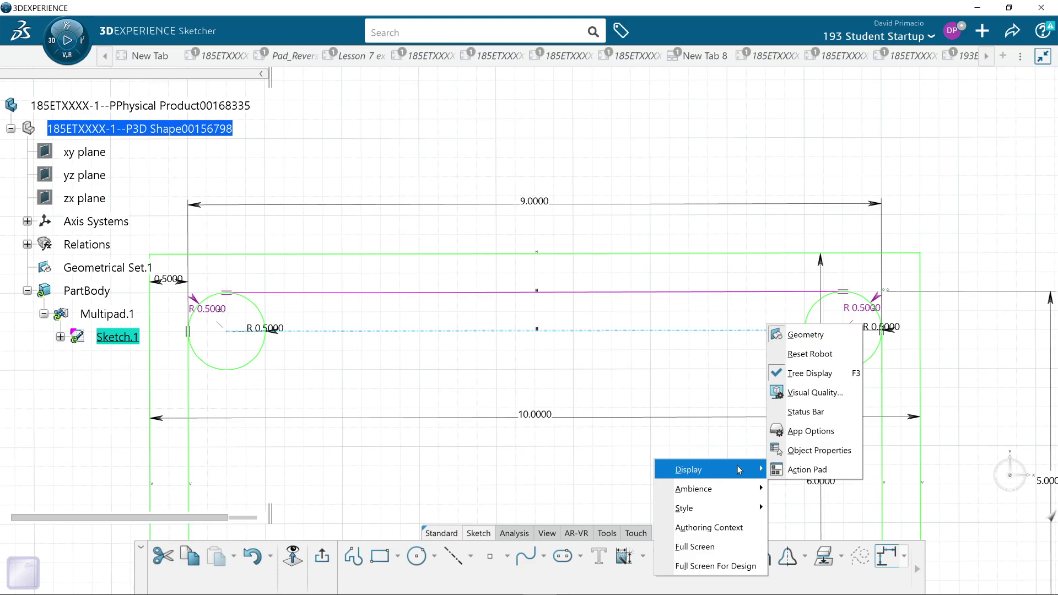
pyautogui.click(807, 470)
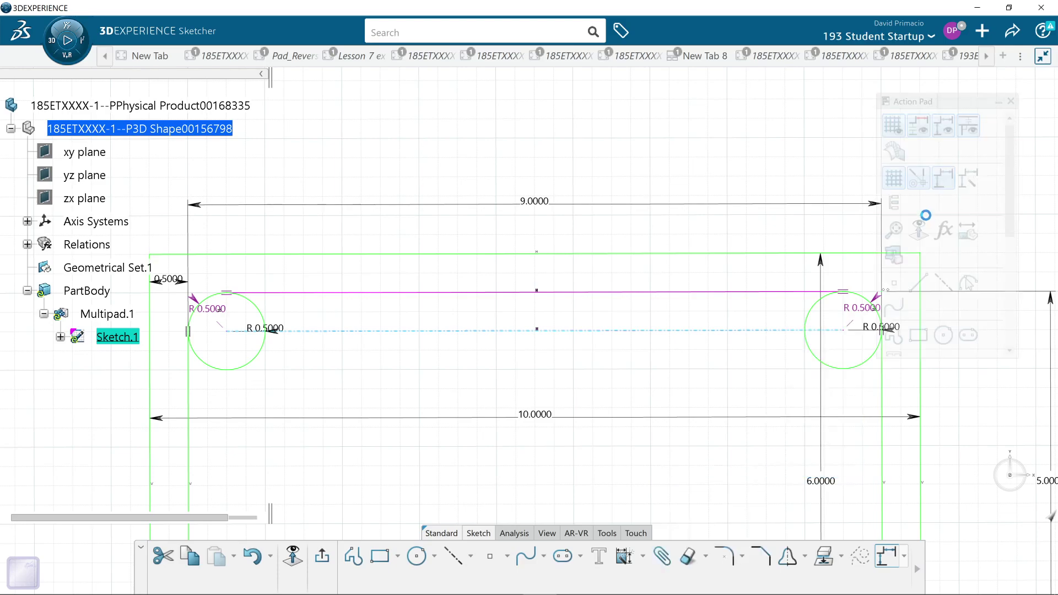
pyautogui.click(893, 178)
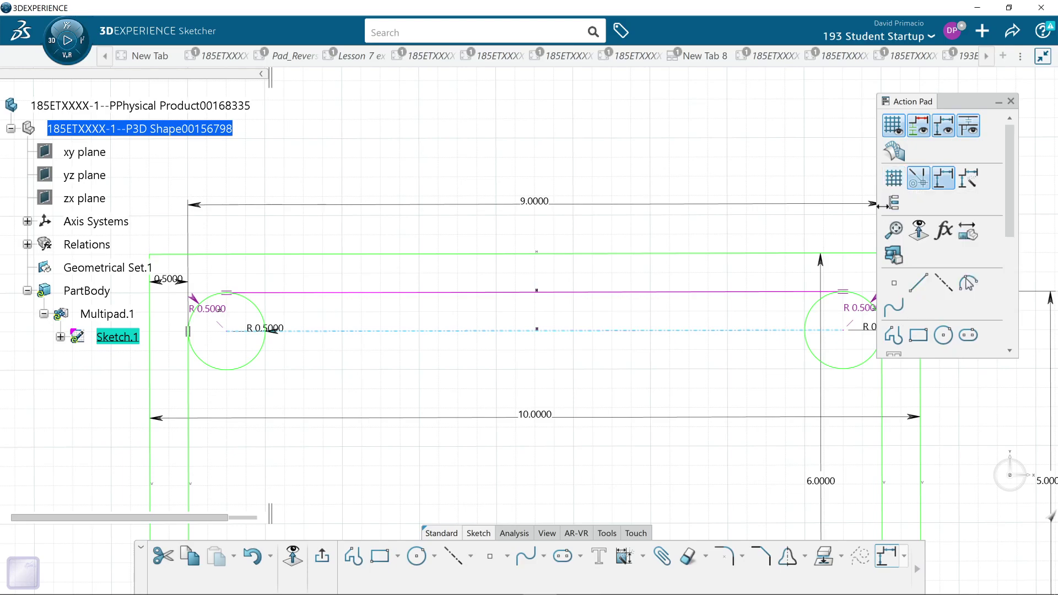
pyautogui.click(894, 126)
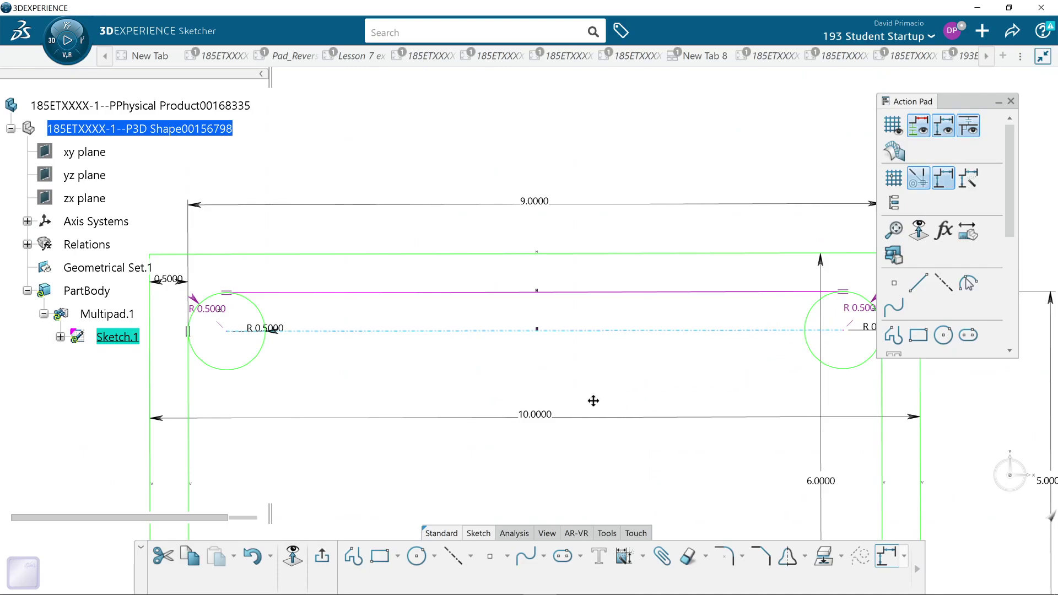
pyautogui.moveTo(590, 399); pyautogui.dragTo(552, 409, button='middle')
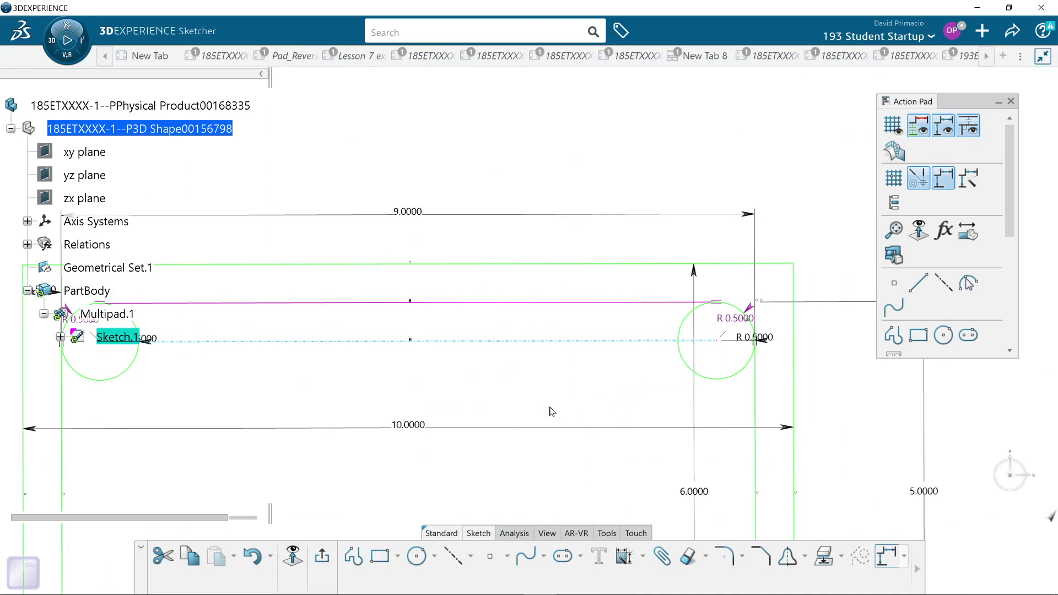
pyautogui.click(574, 428)
pyautogui.moveTo(353, 388)
pyautogui.mouseDown(button='middle')
pyautogui.moveTo(385, 347)
pyautogui.moveTo(378, 317)
pyautogui.mouseUp(button='middle')
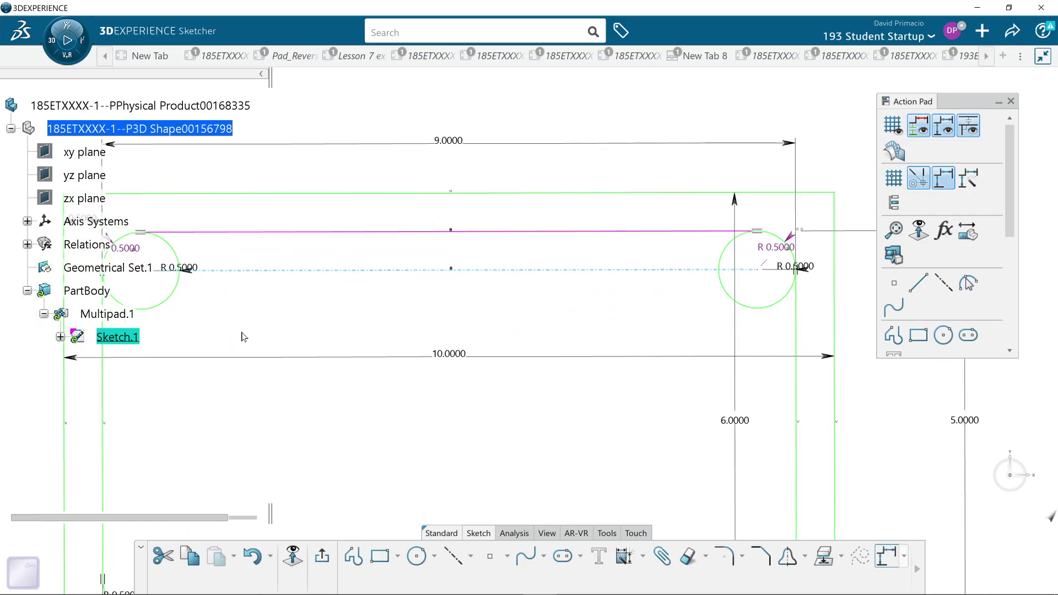
pyautogui.moveTo(250, 366); pyautogui.dragTo(284, 362, button='middle')
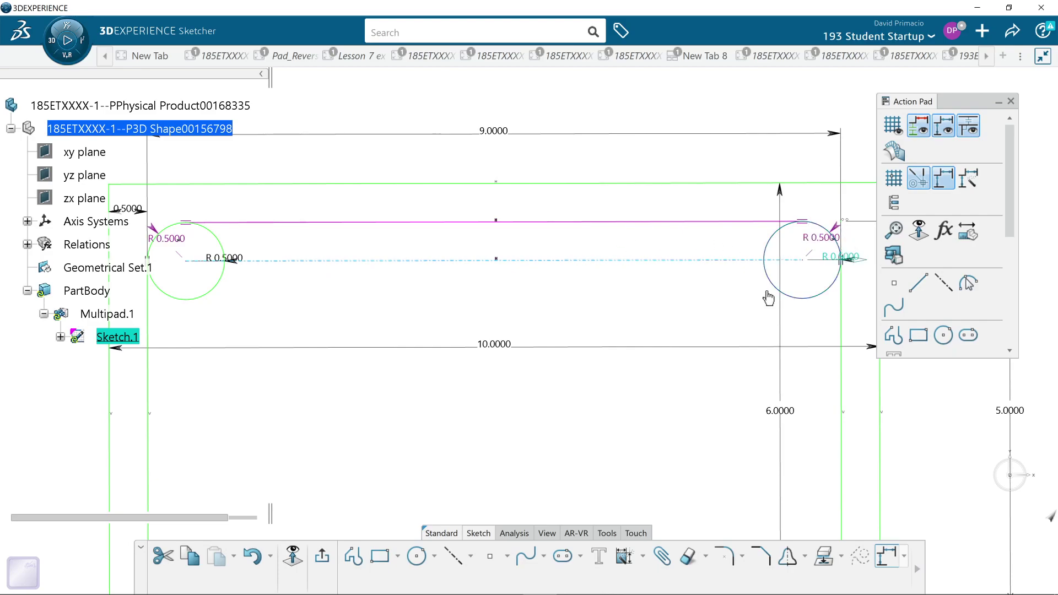
pyautogui.moveTo(699, 351); pyautogui.dragTo(598, 241, button='middle')
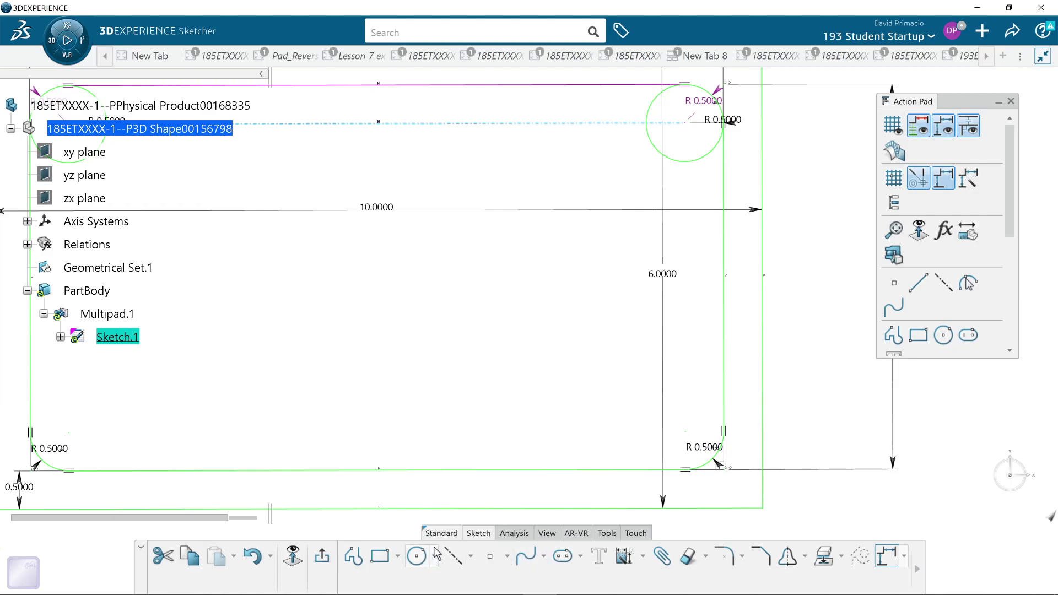
# Step: Switch to the BigBlueButton meeting in Chrome, hide the window-sharing notice and mute the microphone
pyautogui.hotkey('alt', 'Tab')
pyautogui.hotkey('alt', 'Tab')
pyautogui.hotkey('alt', 'Tab')
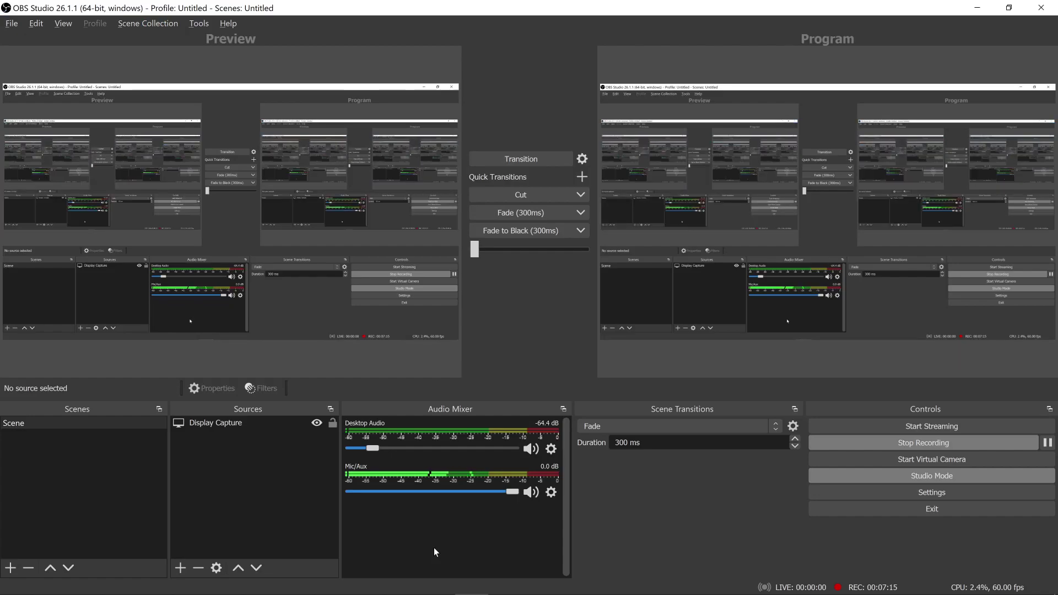
pyautogui.hotkey('alt', 'Tab')
pyautogui.hotkey('alt', 'Tab')
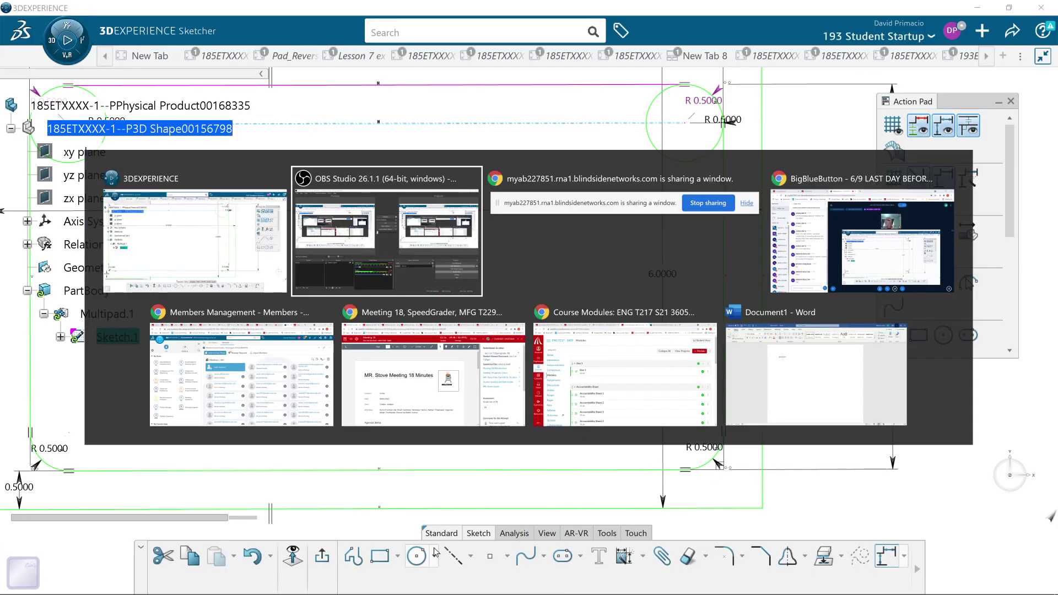
pyautogui.hotkey('alt', 'Tab')
pyautogui.hotkey('alt', 'Tab')
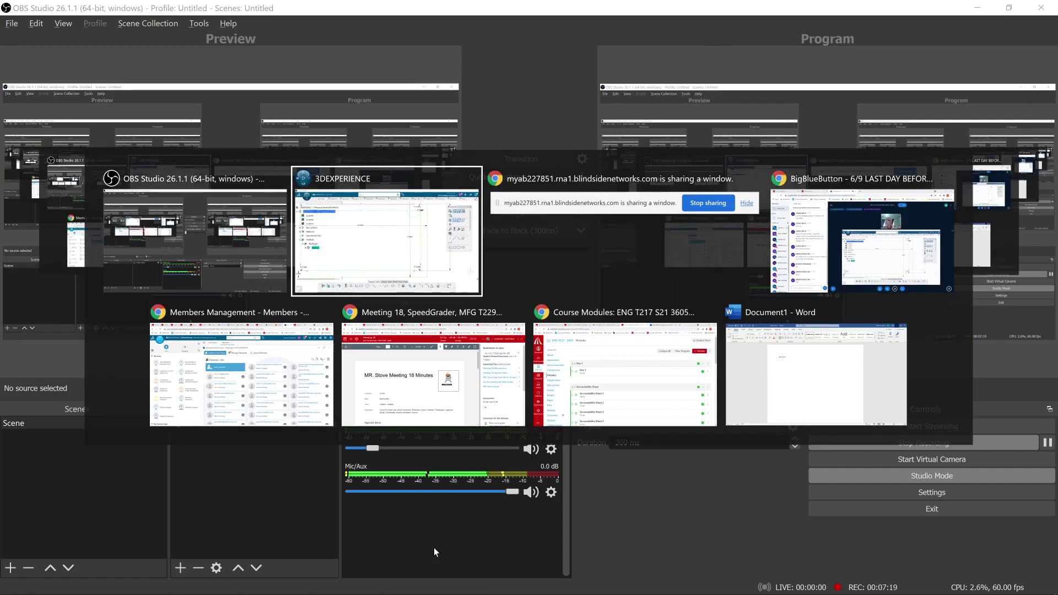
pyautogui.hotkey('alt', 'Tab')
pyautogui.hotkey('alt', 'Tab')
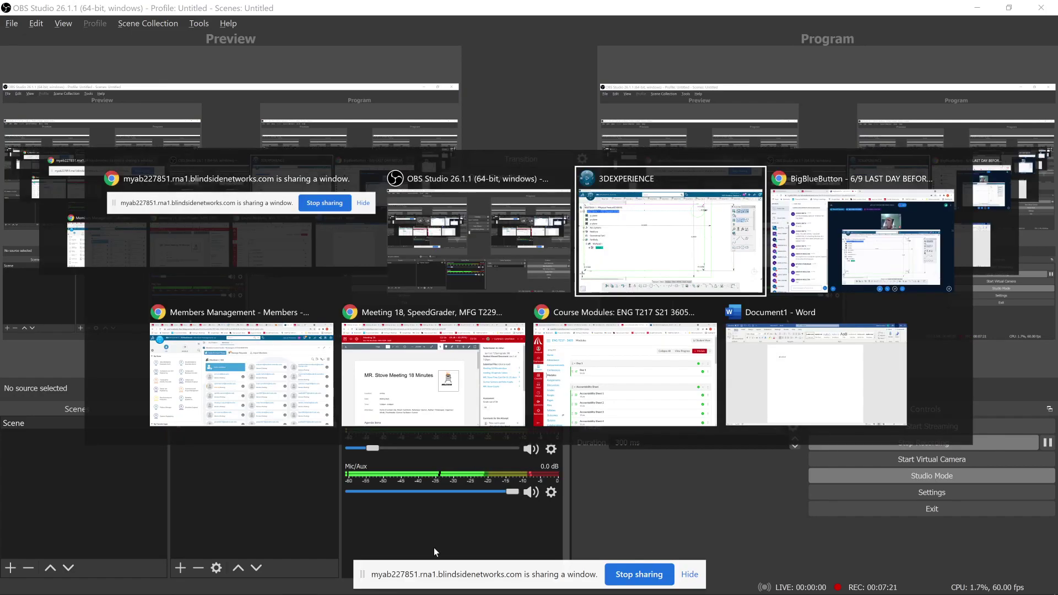
pyautogui.hotkey('alt', 'Tab')
pyautogui.hotkey('alt', 'Tab')
pyautogui.hotkey('alt', 'Tab')
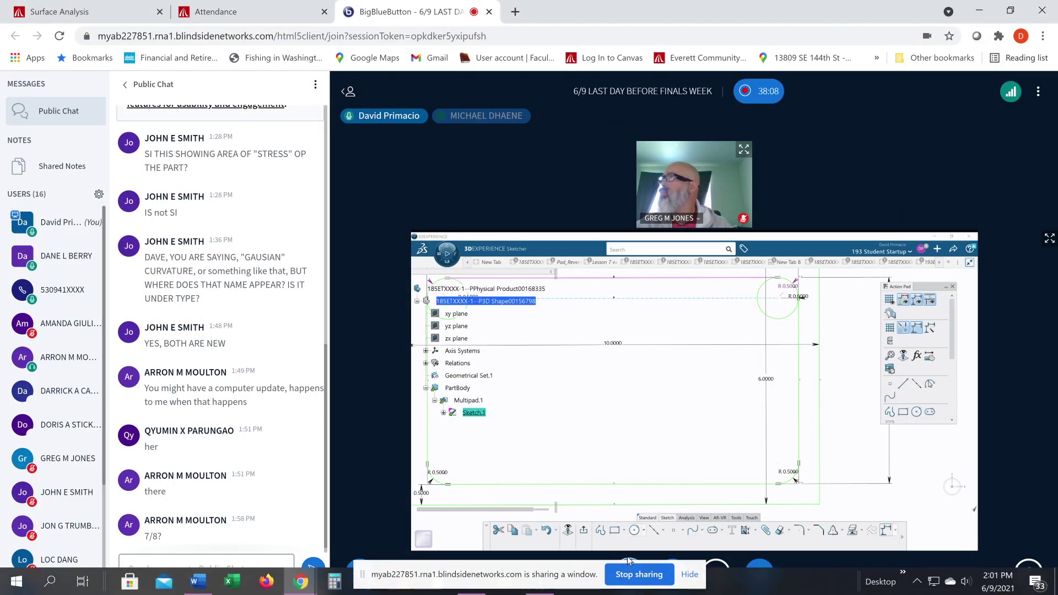
pyautogui.click(685, 575)
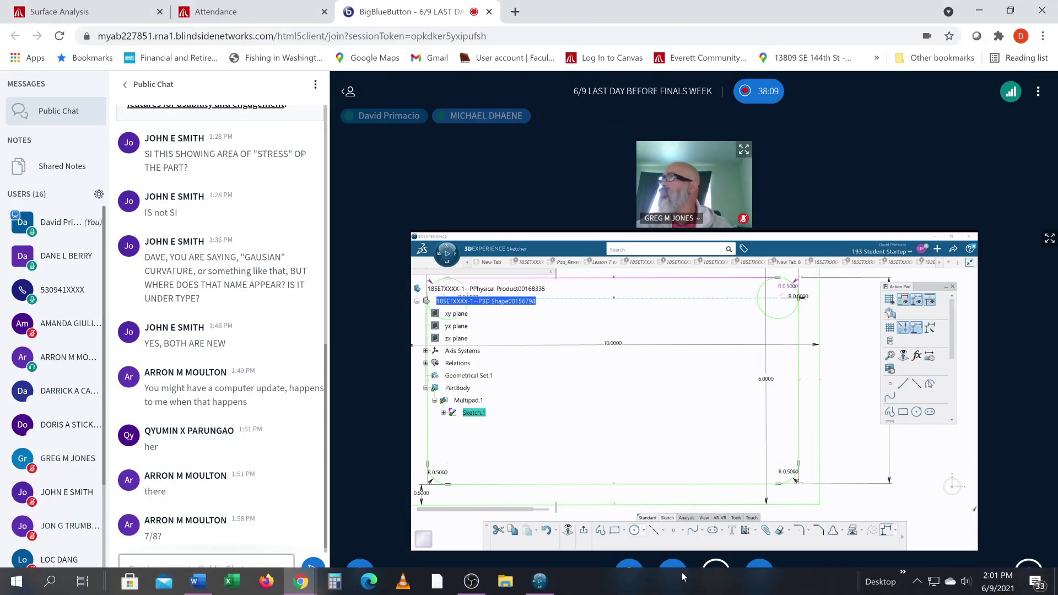
pyautogui.click(629, 569)
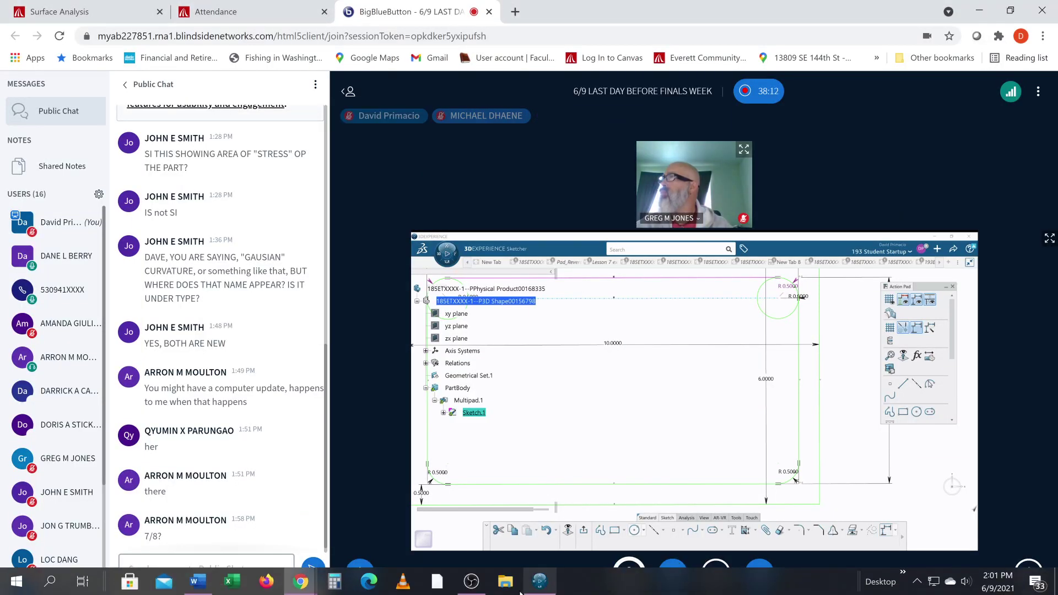
# Step: Check the recording status in OBS Studio and return to the sketch in 3DEXPERIENCE
pyautogui.click(472, 581)
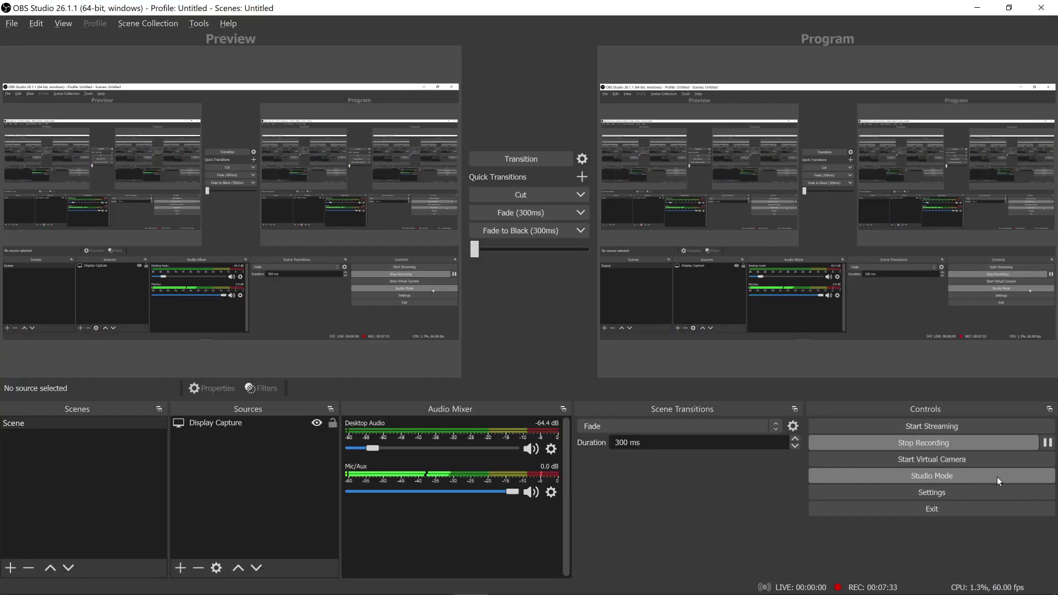
pyautogui.hotkey('alt', 'Tab')
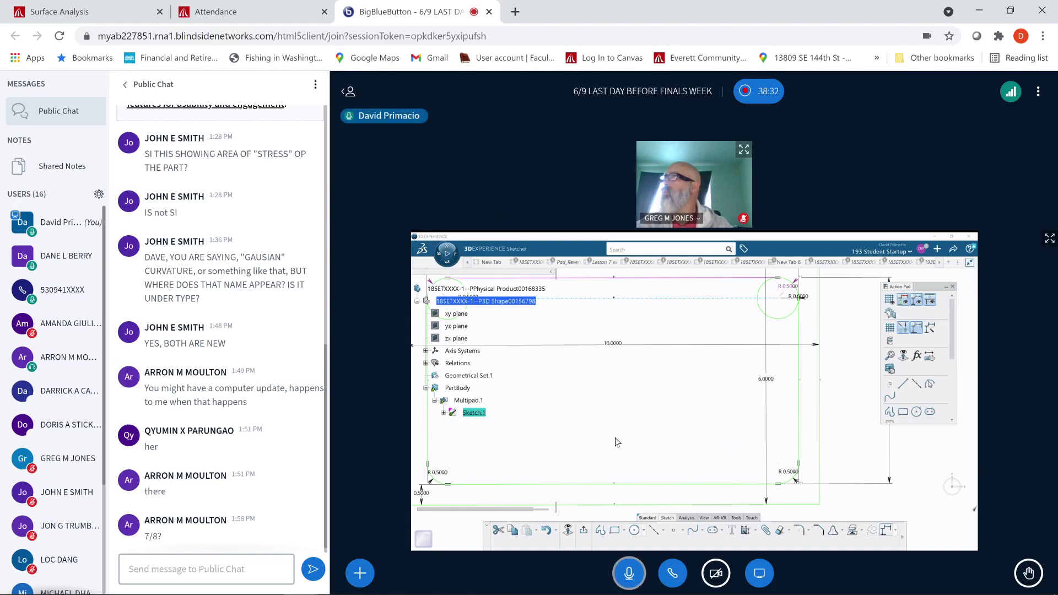
pyautogui.hotkey('alt', 'Tab')
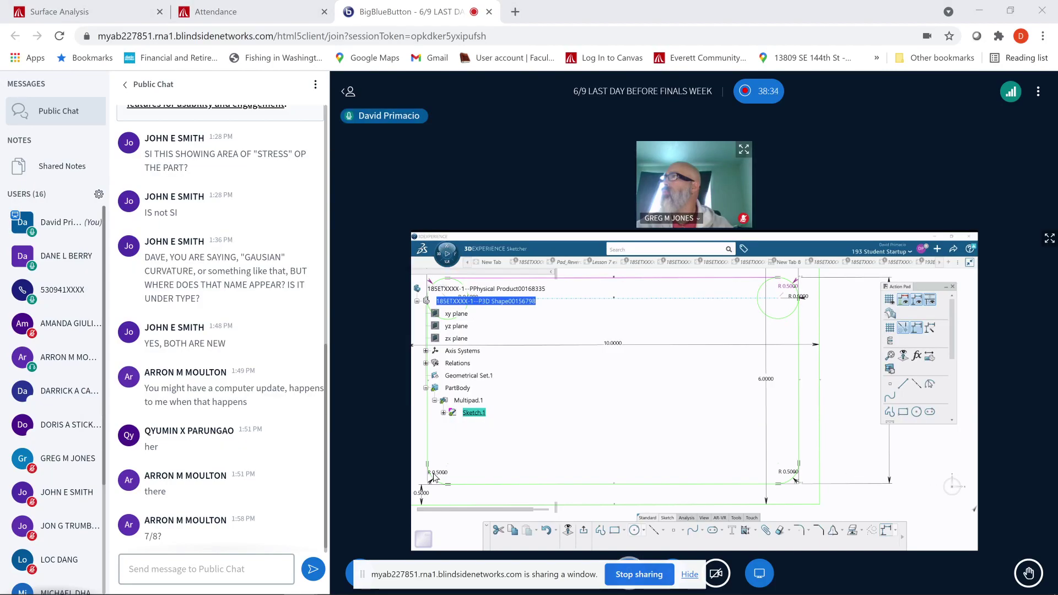
pyautogui.hotkey('alt', 'Tab')
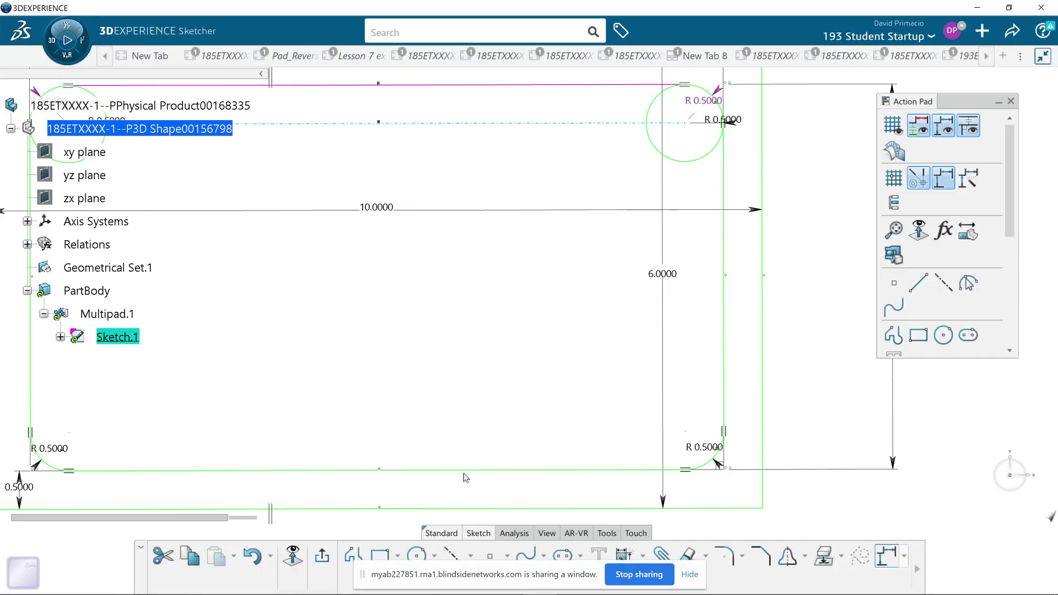
# Step: Draw a circle of 0.5 in radius on the centre of the inner rectangle's lower-right corner arc
pyautogui.moveTo(590, 382); pyautogui.dragTo(622, 364, button='middle')
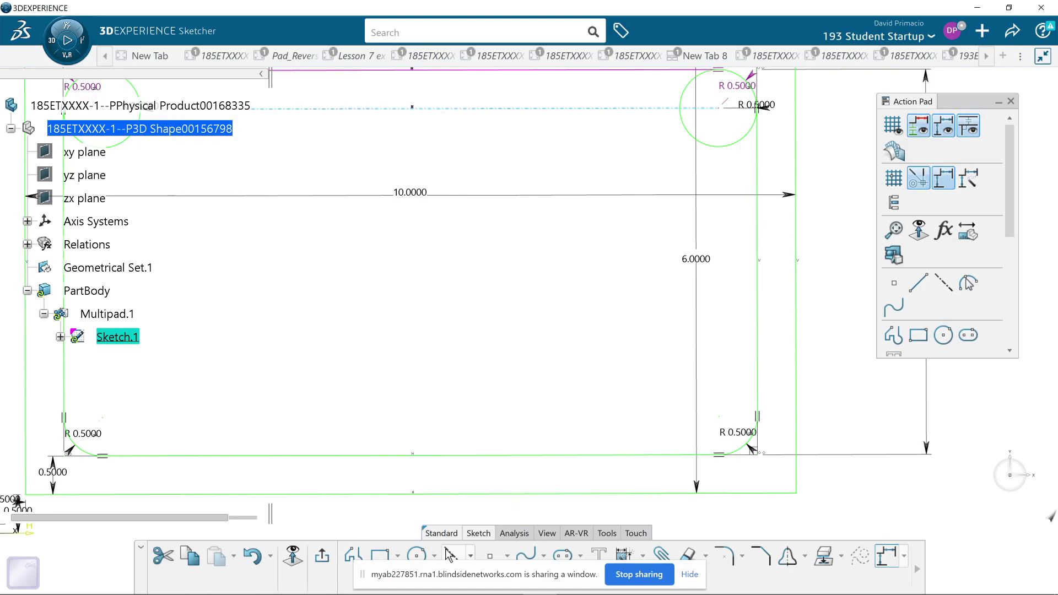
pyautogui.click(416, 555)
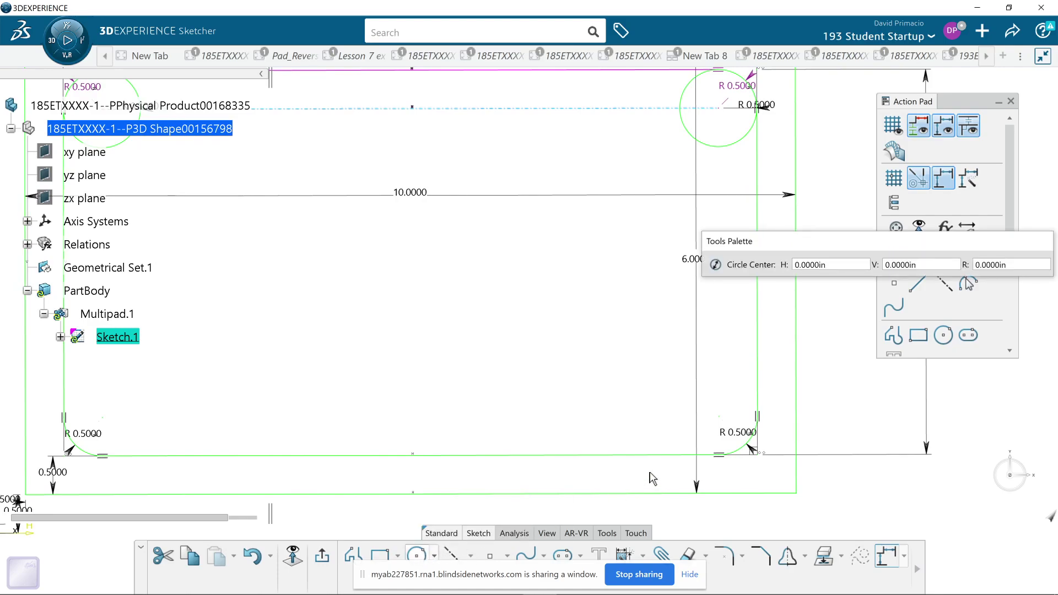
pyautogui.click(719, 416)
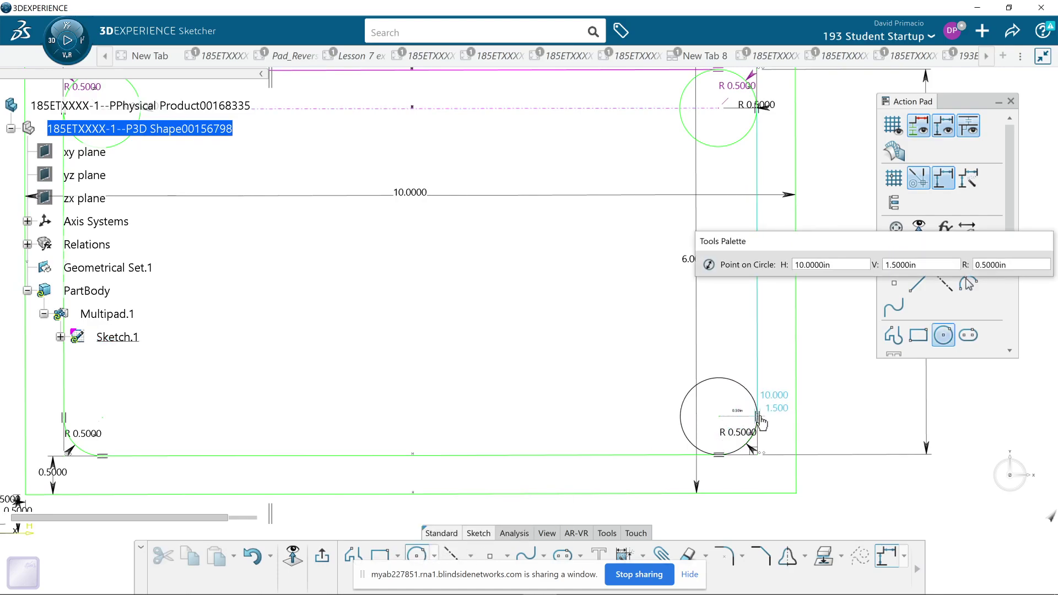
pyautogui.press('Tab')
pyautogui.press('Tab')
pyautogui.press('Tab')
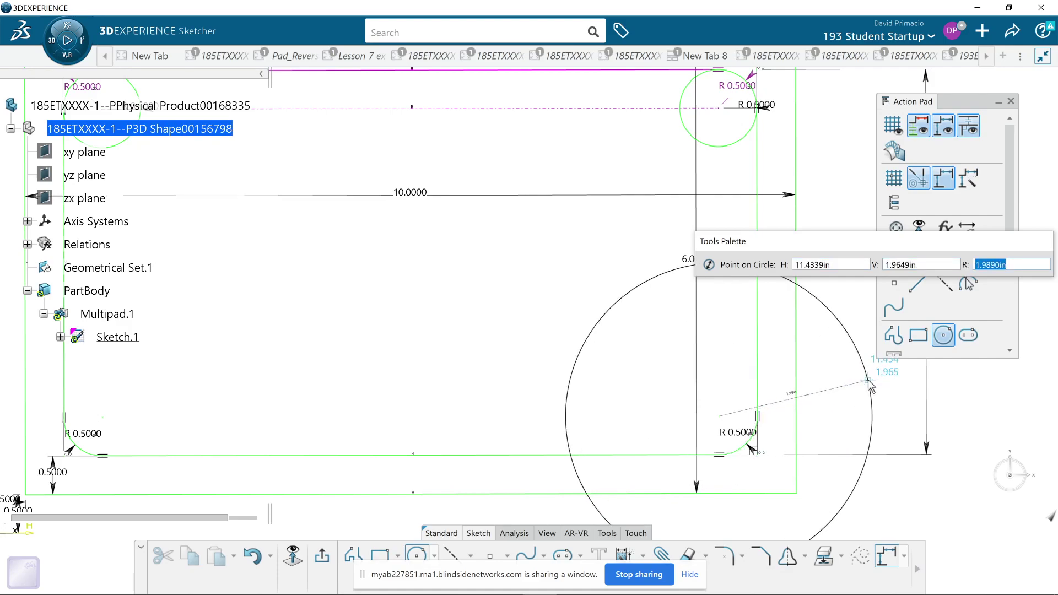
pyautogui.write('0.5')
pyautogui.press('Return')
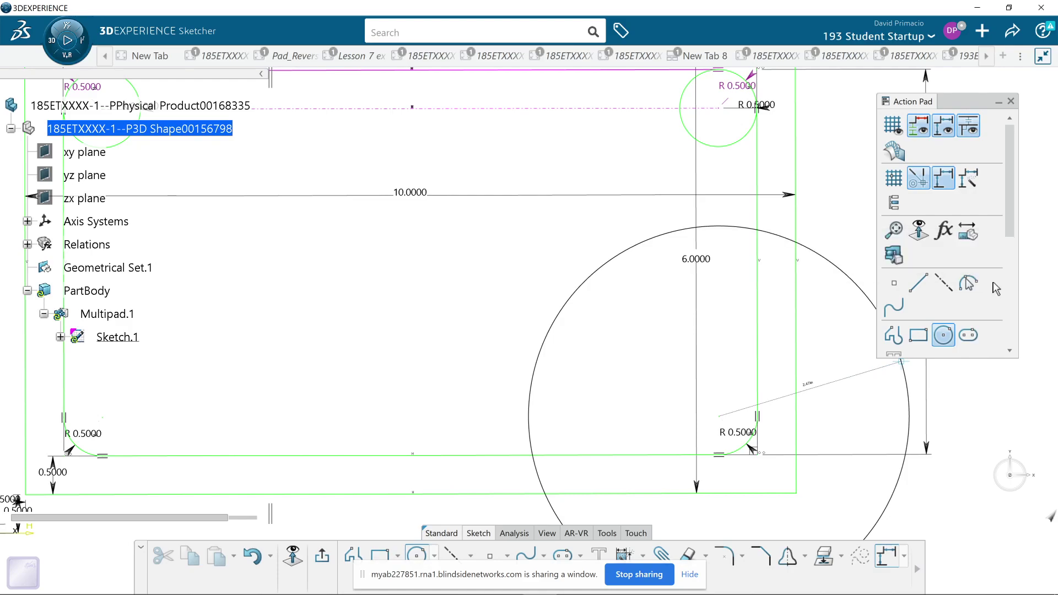
# Step: Draw a circle of 0.5 in radius on the centre of the inner rectangle's lower-left corner arc
pyautogui.moveTo(451, 430); pyautogui.dragTo(579, 432, button='middle')
pyautogui.click(415, 554)
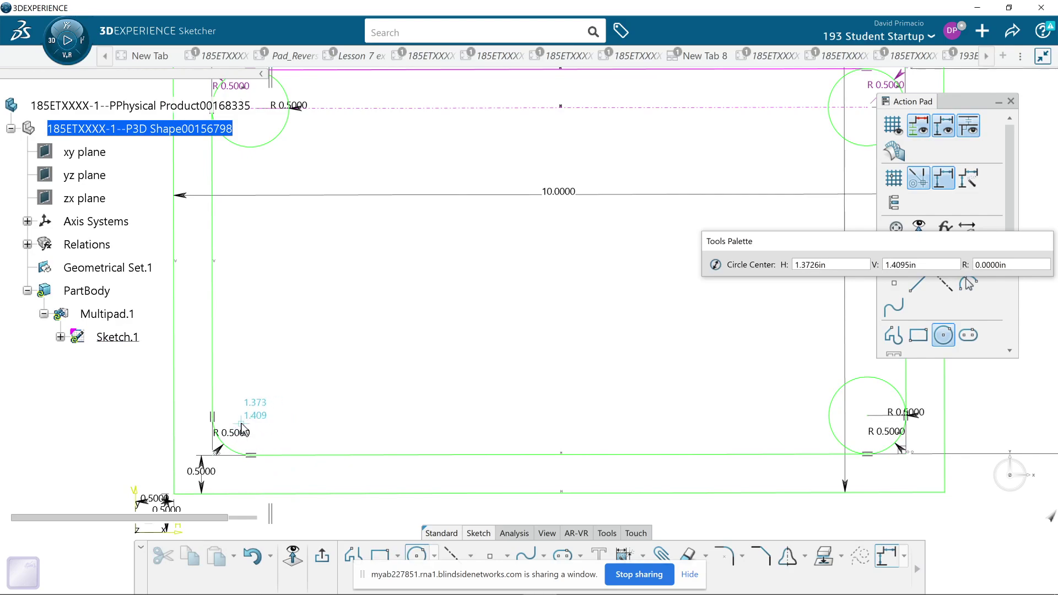
pyautogui.moveTo(300, 431)
pyautogui.mouseDown(button='middle')
pyautogui.moveTo(345, 416)
pyautogui.moveTo(349, 394)
pyautogui.mouseUp(button='middle')
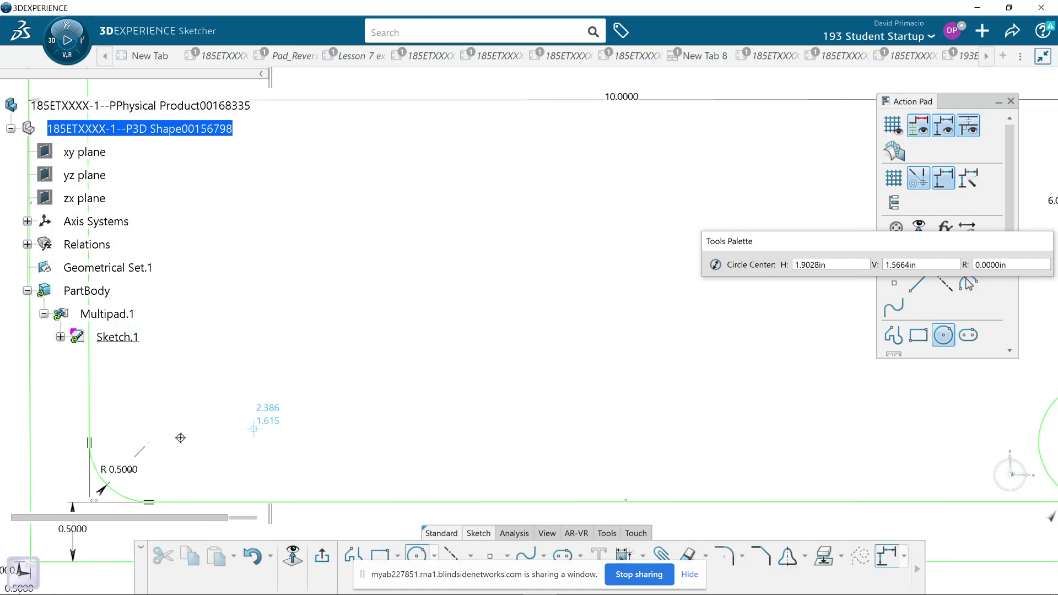
pyautogui.click(150, 442)
pyautogui.moveTo(178, 451); pyautogui.dragTo(237, 415, button='middle')
pyautogui.press('Tab')
pyautogui.press('Tab')
pyautogui.write('0.5')
pyautogui.press('Return')
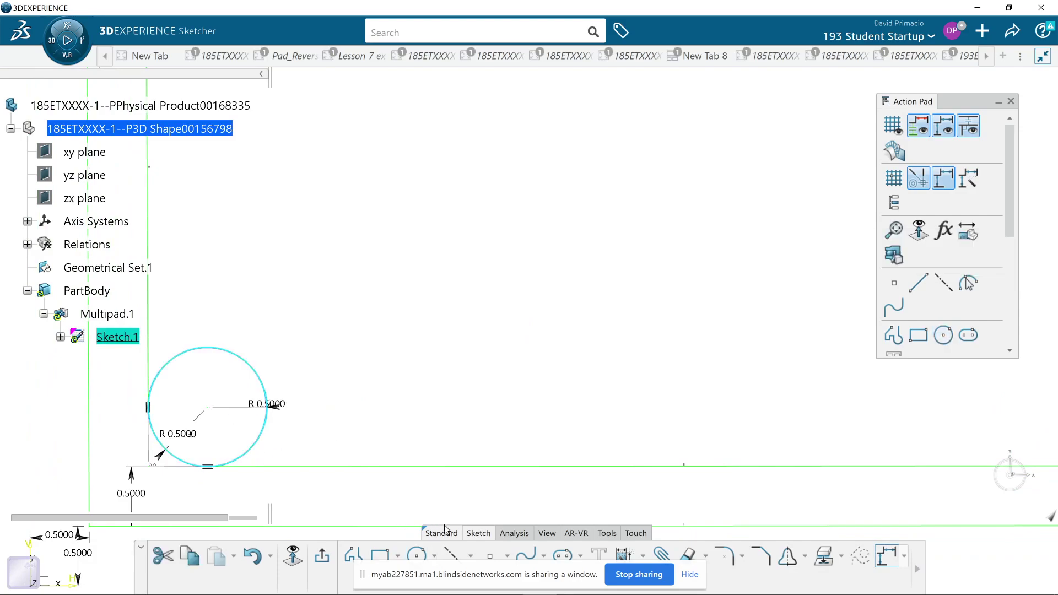
# Step: Draw an axis line from the centre of the upper-right circle to the centre of the lower-right circle
pyautogui.click(451, 554)
pyautogui.moveTo(381, 486); pyautogui.dragTo(153, 513, button='middle')
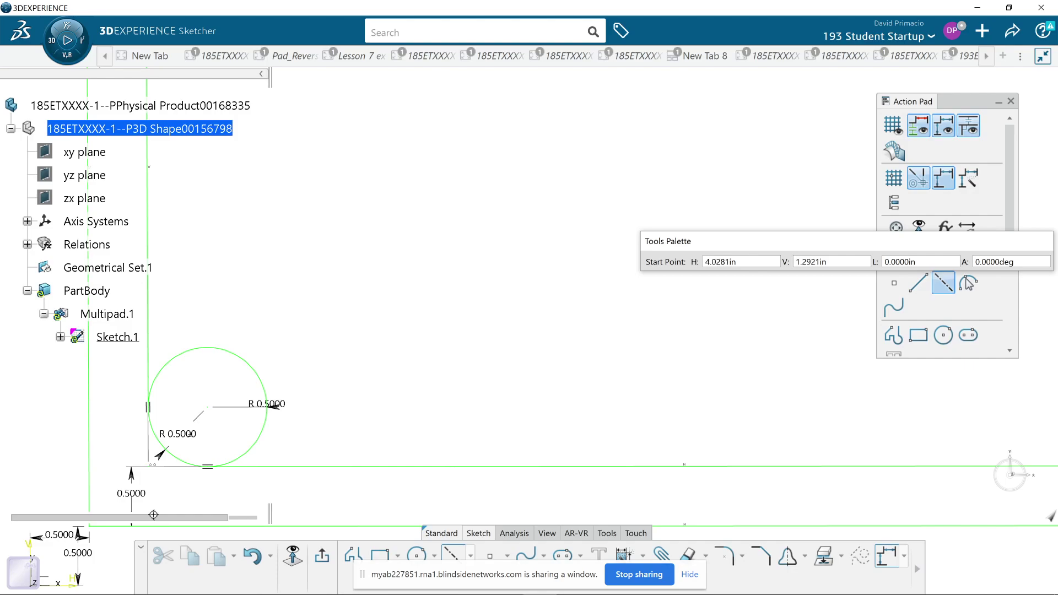
pyautogui.moveTo(470, 357)
pyautogui.mouseDown(button='middle')
pyautogui.moveTo(464, 408)
pyautogui.moveTo(517, 383)
pyautogui.moveTo(331, 408)
pyautogui.moveTo(325, 443)
pyautogui.mouseUp(button='middle')
pyautogui.moveTo(538, 366); pyautogui.dragTo(298, 408, button='middle')
pyautogui.moveTo(426, 332)
pyautogui.mouseDown(button='middle')
pyautogui.moveTo(438, 289)
pyautogui.moveTo(529, 276)
pyautogui.moveTo(595, 228)
pyautogui.mouseUp(button='middle')
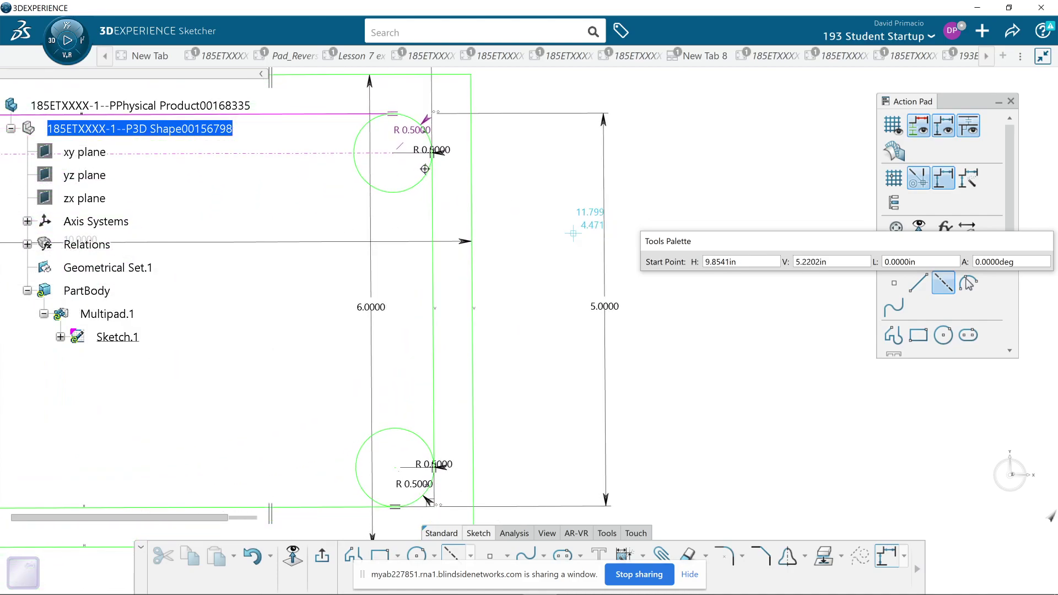
pyautogui.click(393, 153)
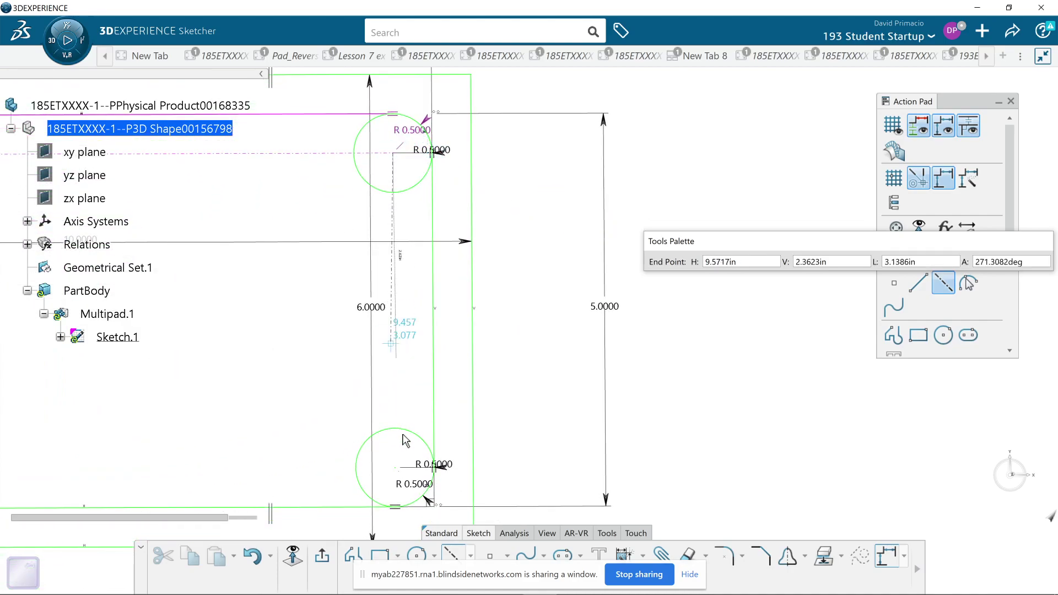
pyautogui.click(393, 467)
# Step: Draw axis lines joining the centres of the two lower circles and the centres of the two left circles
pyautogui.moveTo(331, 403); pyautogui.dragTo(494, 336, button='middle')
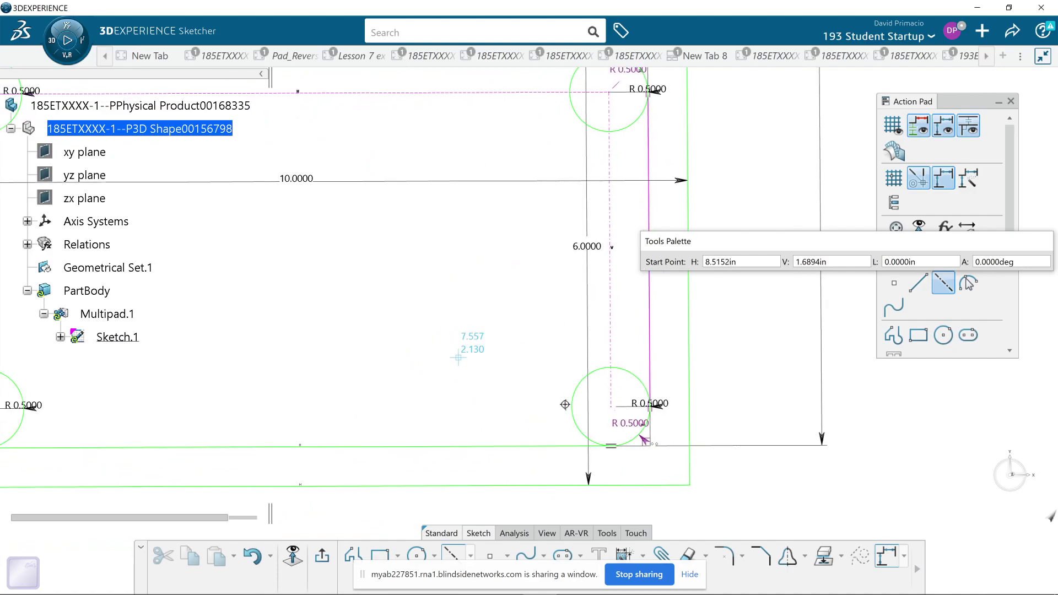
pyautogui.click(608, 407)
pyautogui.moveTo(275, 402)
pyautogui.mouseDown(button='middle')
pyautogui.moveTo(378, 429)
pyautogui.moveTo(480, 428)
pyautogui.mouseUp(button='middle')
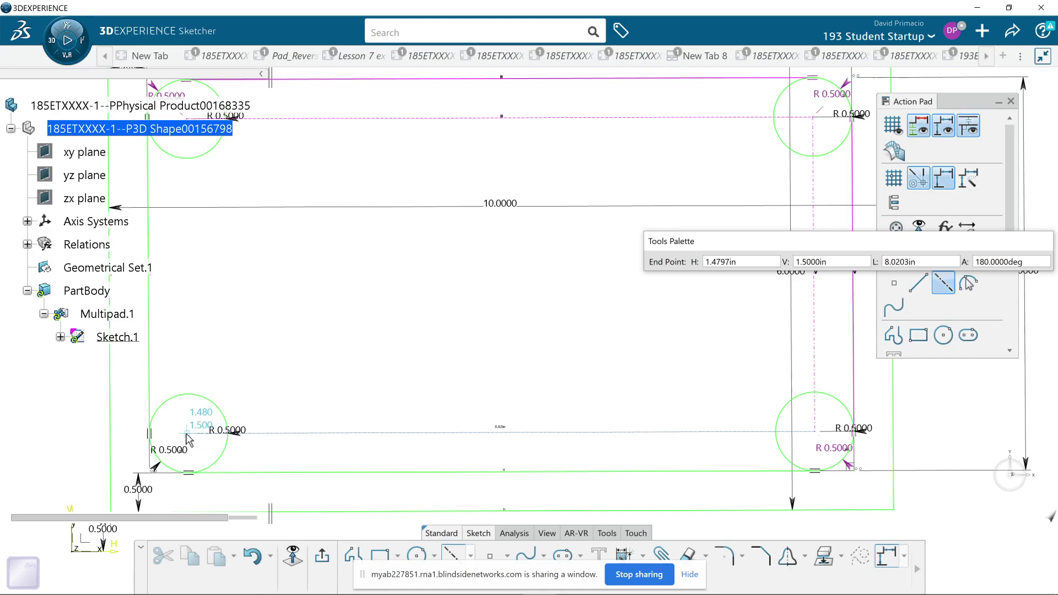
pyautogui.click(187, 438)
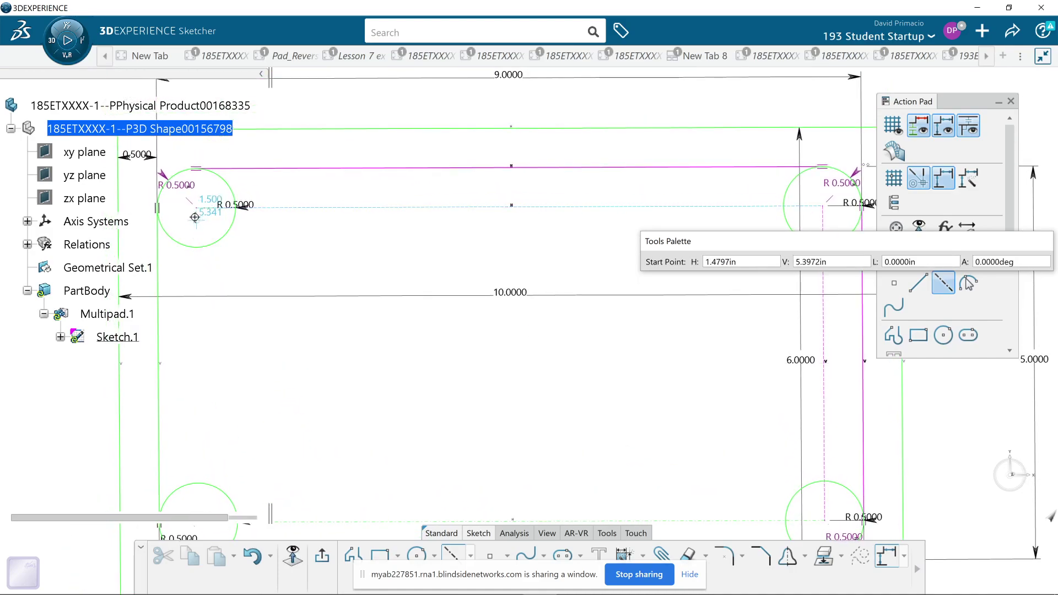
pyautogui.click(197, 209)
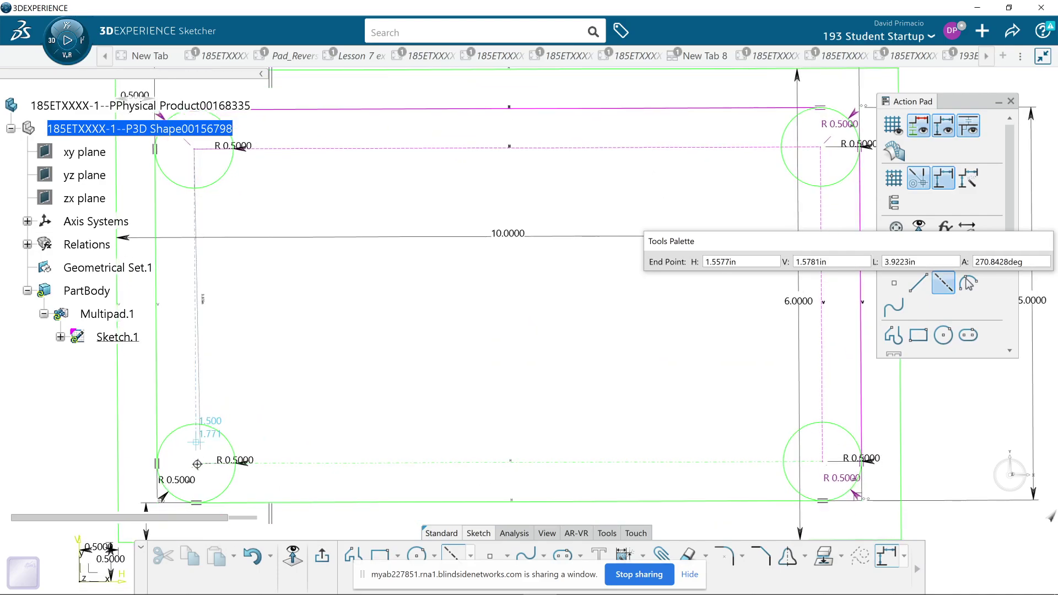
pyautogui.click(199, 466)
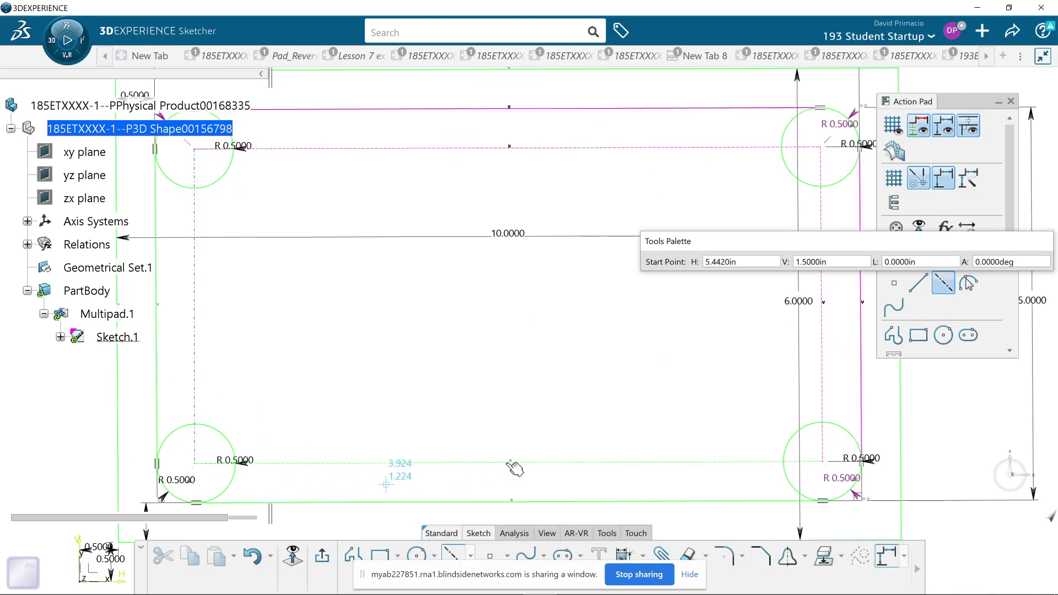
pyautogui.press('Escape')
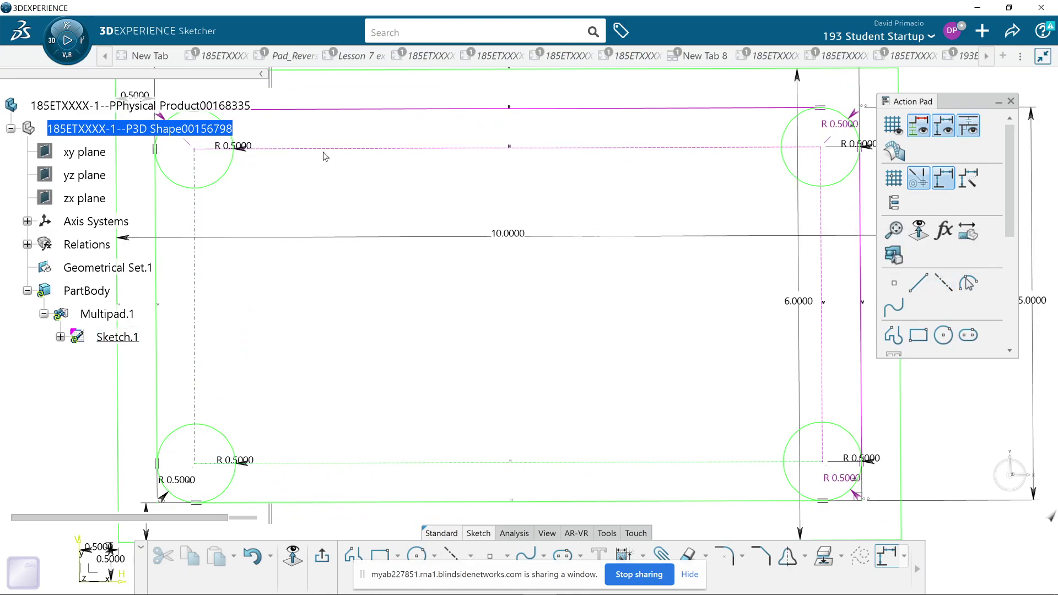
# Step: Move the upper-left circle's radius dimension text out to the right, clear of the circle
pyautogui.moveTo(350, 203)
pyautogui.mouseDown(button='middle')
pyautogui.moveTo(338, 229)
pyautogui.moveTo(292, 215)
pyautogui.mouseUp(button='middle')
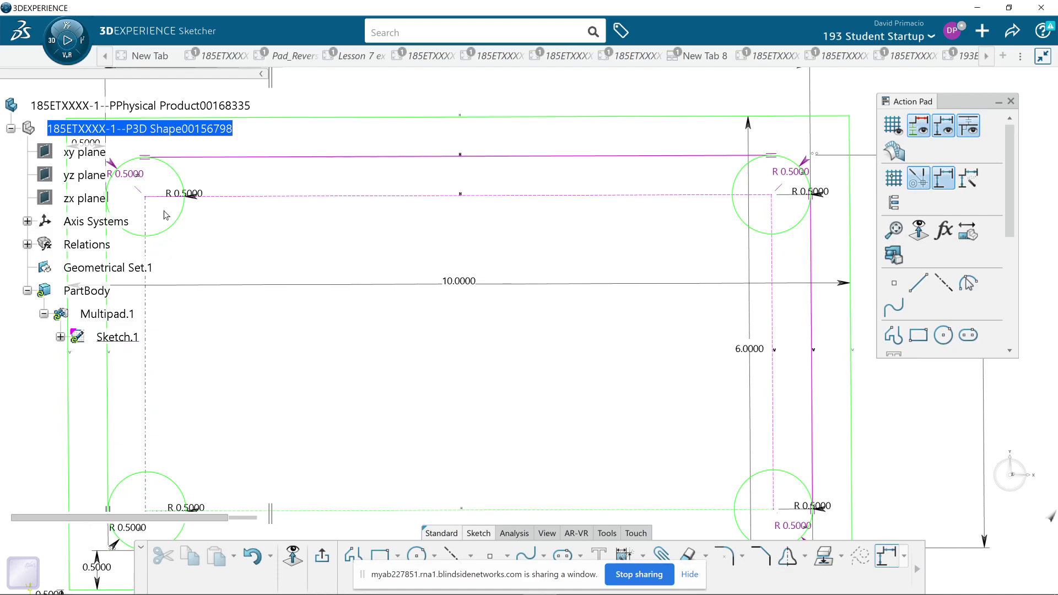
pyautogui.moveTo(629, 265)
pyautogui.mouseDown(button='middle')
pyautogui.moveTo(568, 288)
pyautogui.moveTo(578, 259)
pyautogui.mouseUp(button='middle')
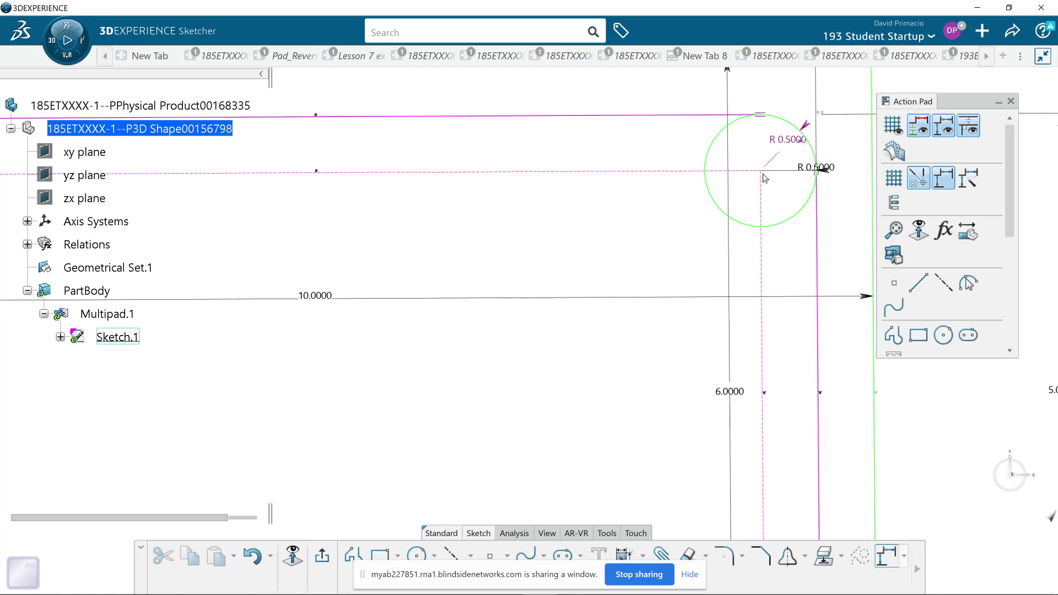
pyautogui.scroll(-4, 669, 246)
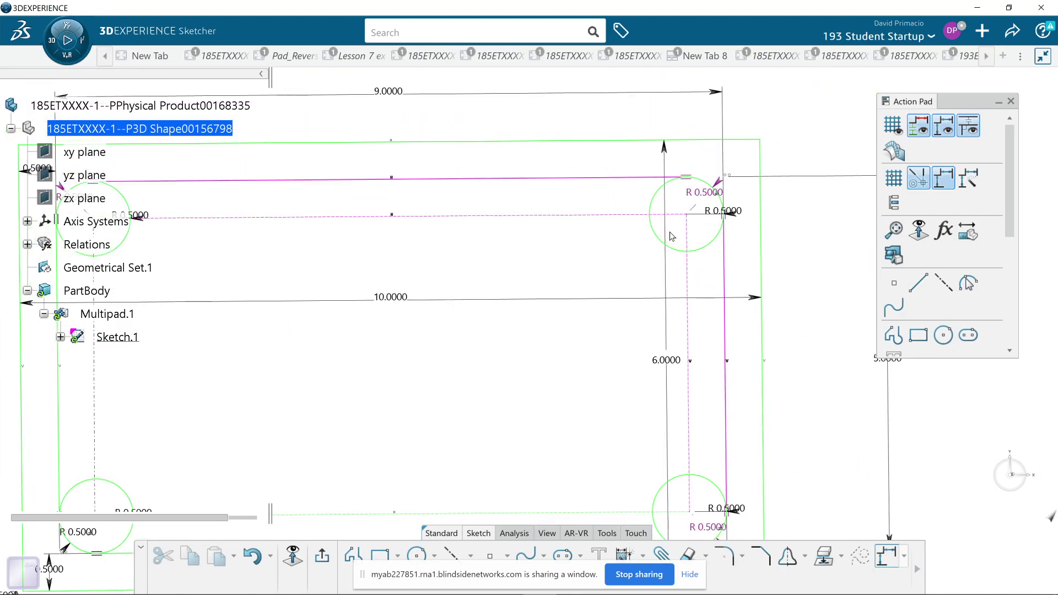
pyautogui.moveTo(425, 383)
pyautogui.mouseDown(button='middle')
pyautogui.moveTo(480, 329)
pyautogui.moveTo(465, 344)
pyautogui.mouseUp(button='middle')
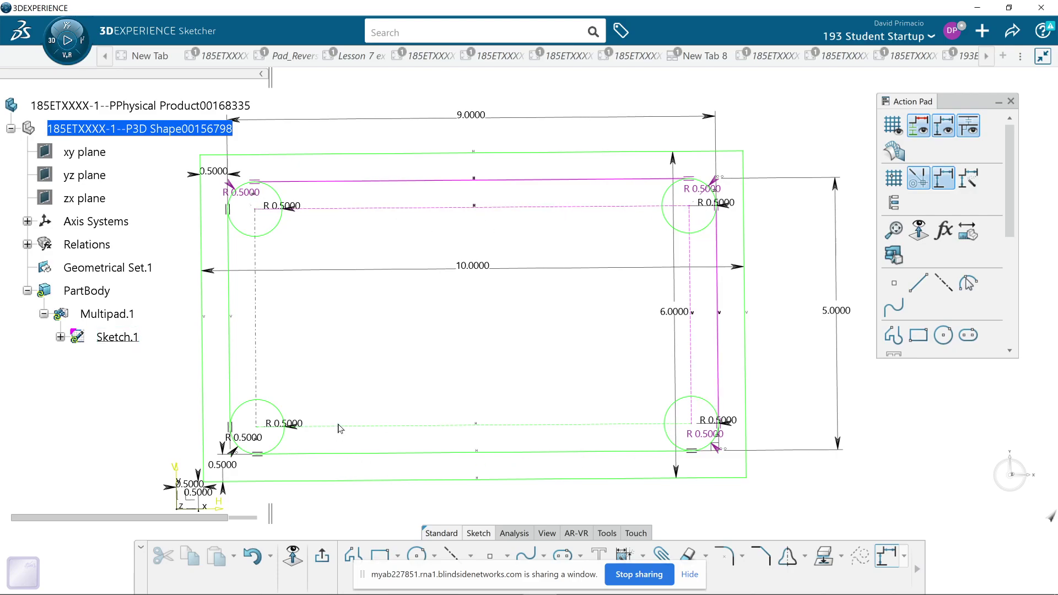
pyautogui.click(300, 208)
pyautogui.moveTo(301, 208); pyautogui.dragTo(368, 225)
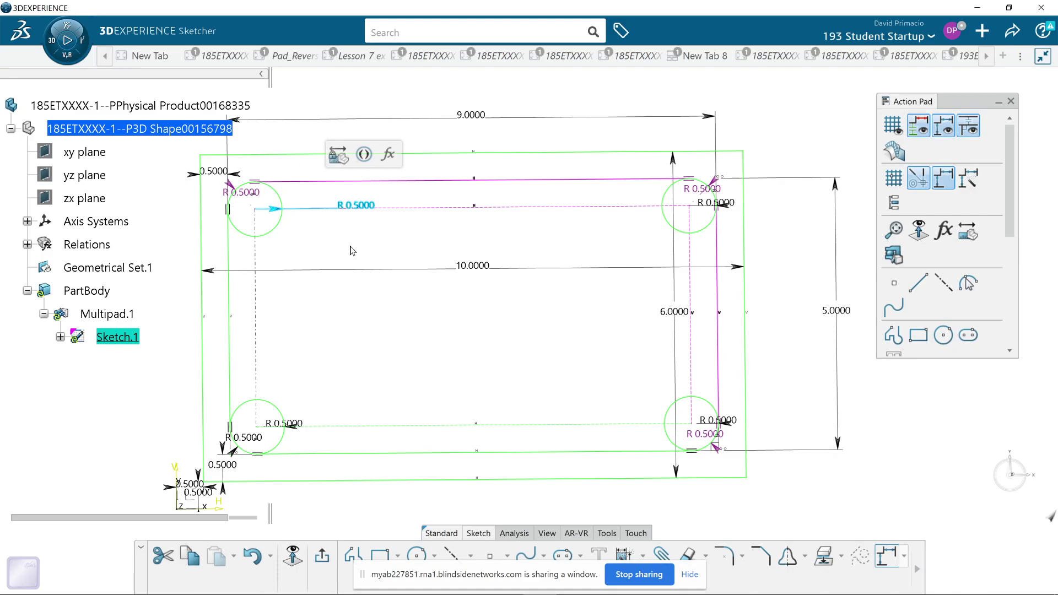
# Step: Set the radius of the inner rectangle's upper-left corner arc to 0.5625 in
pyautogui.moveTo(433, 251); pyautogui.dragTo(493, 266, button='middle')
pyautogui.scroll(3, 493, 267)
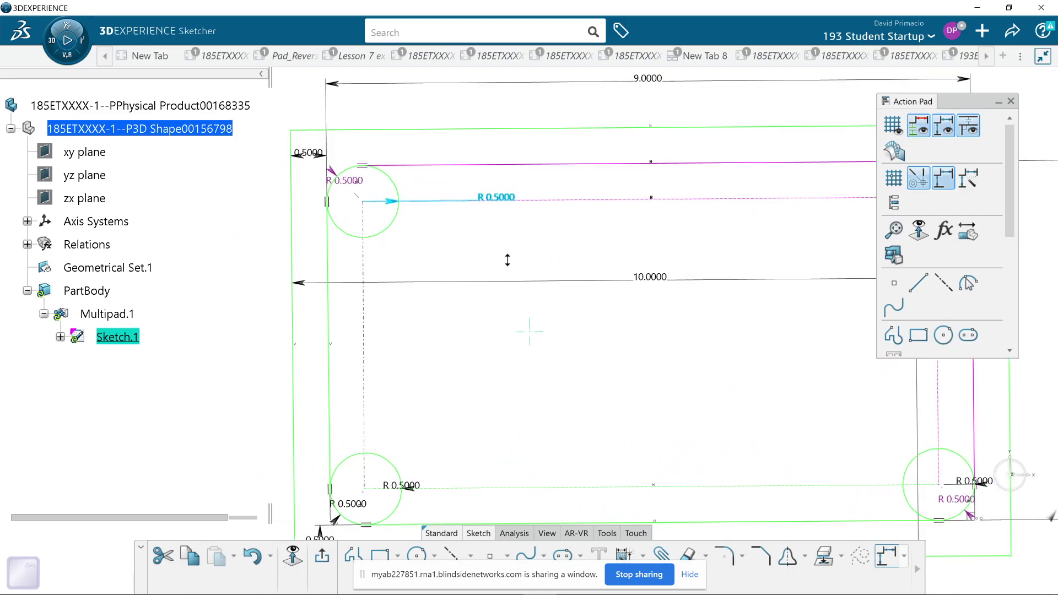
pyautogui.scroll(3, 481, 281)
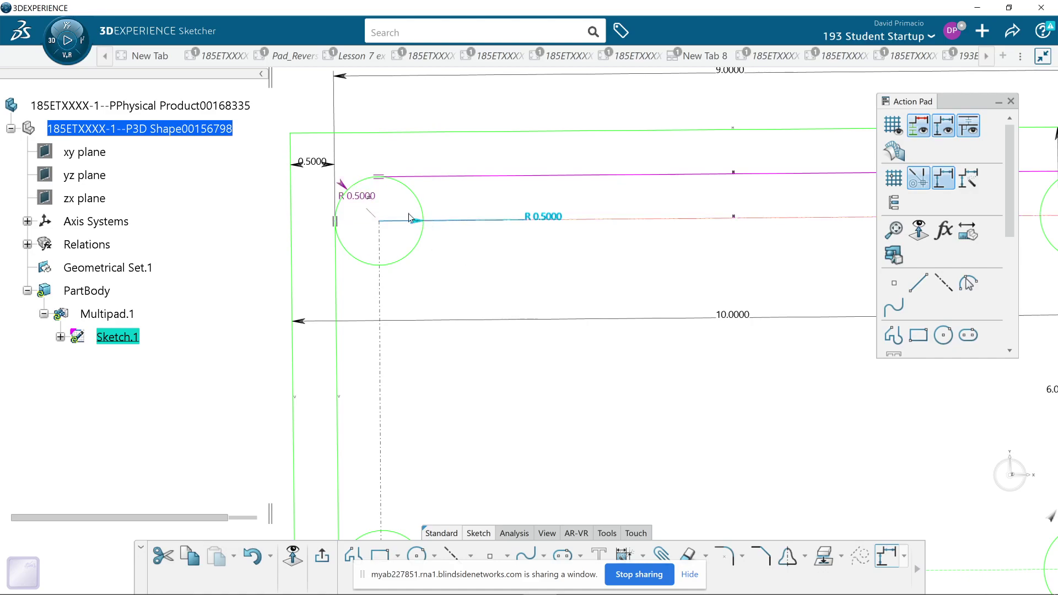
pyautogui.keyDown('ctrl'); pyautogui.moveTo(394, 235); pyautogui.dragTo(394, 215, button='middle'); pyautogui.keyUp('ctrl')
pyautogui.moveTo(327, 180)
pyautogui.mouseDown(button='middle')
pyautogui.moveTo(361, 191)
pyautogui.moveTo(483, 288)
pyautogui.moveTo(455, 248)
pyautogui.mouseUp(button='middle')
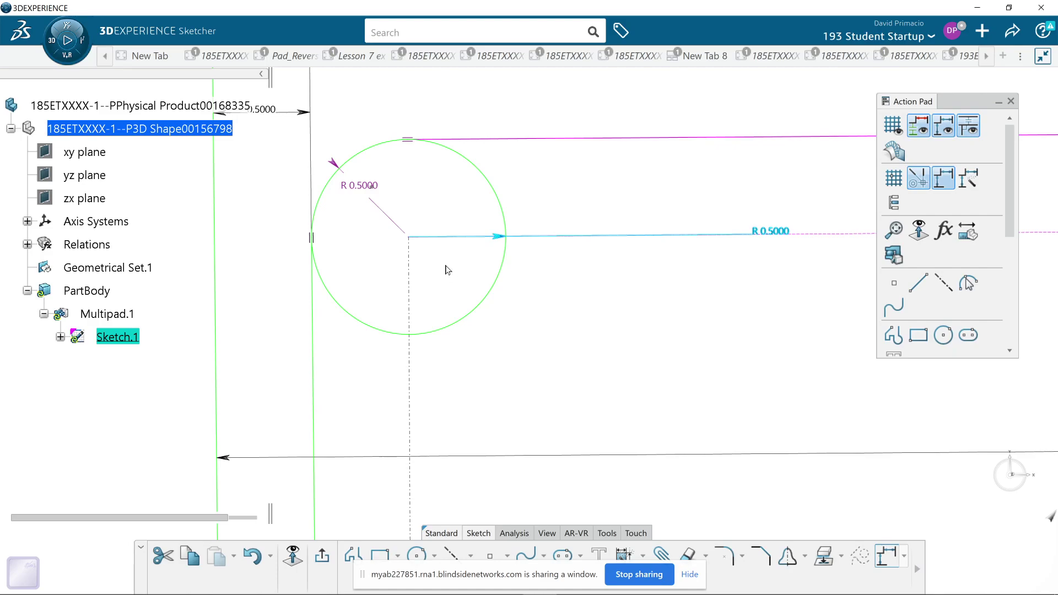
pyautogui.doubleClick(373, 190)
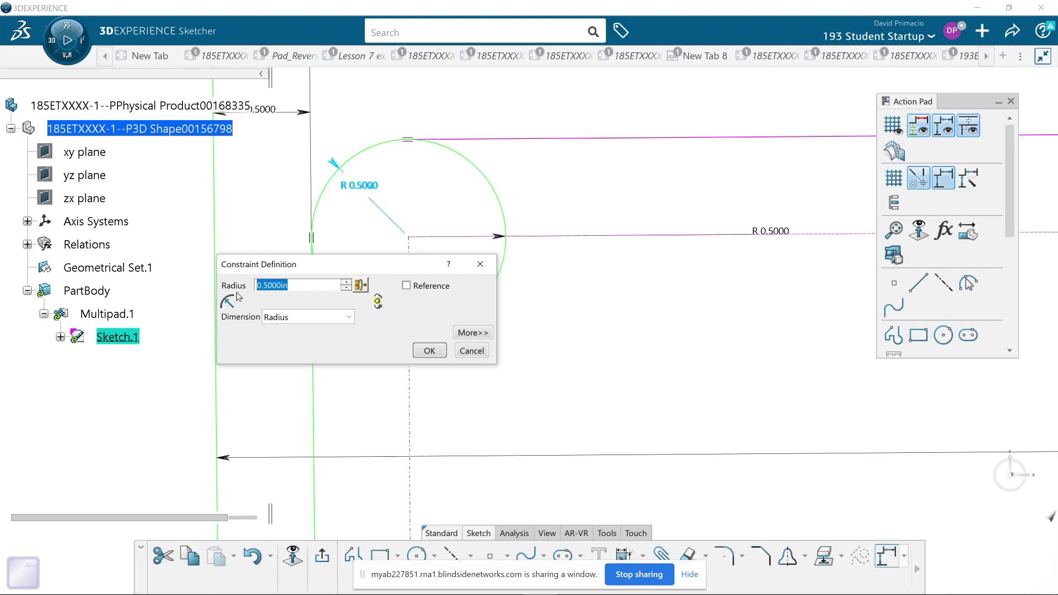
pyautogui.write('.5625')
pyautogui.click(428, 350)
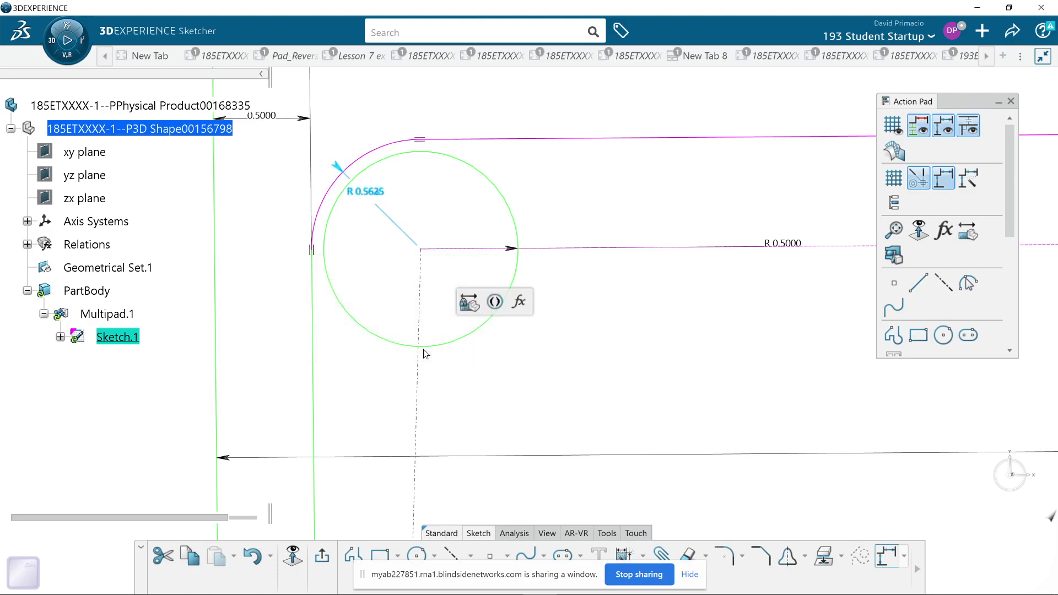
# Step: Examine how the four circles and their connecting axis lines sit against the inner rectangle's corner arcs and edges
pyautogui.scroll(-8, 472, 345)
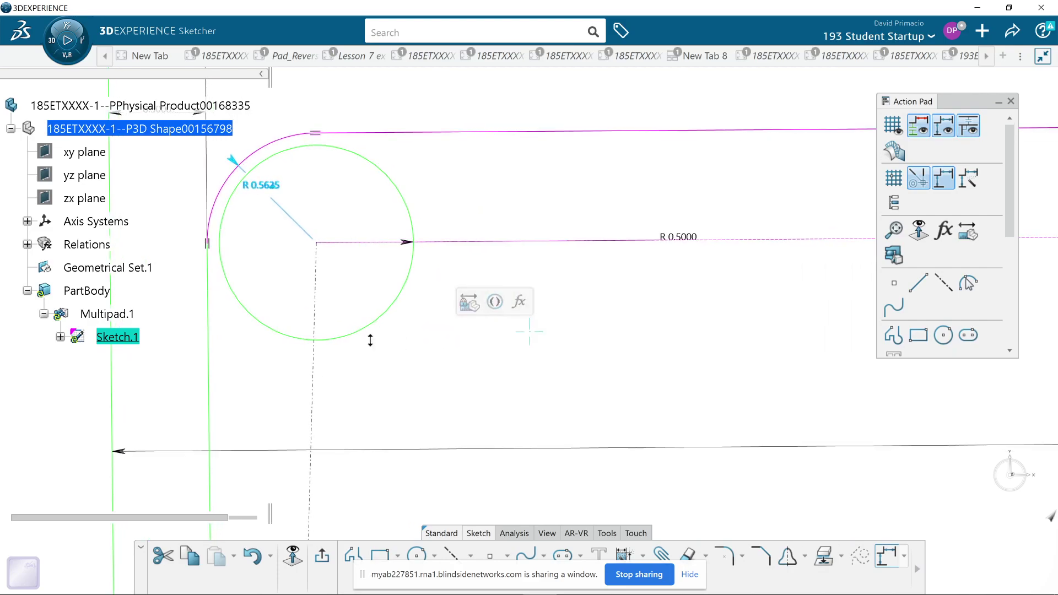
pyautogui.moveTo(379, 365); pyautogui.dragTo(337, 355, button='middle')
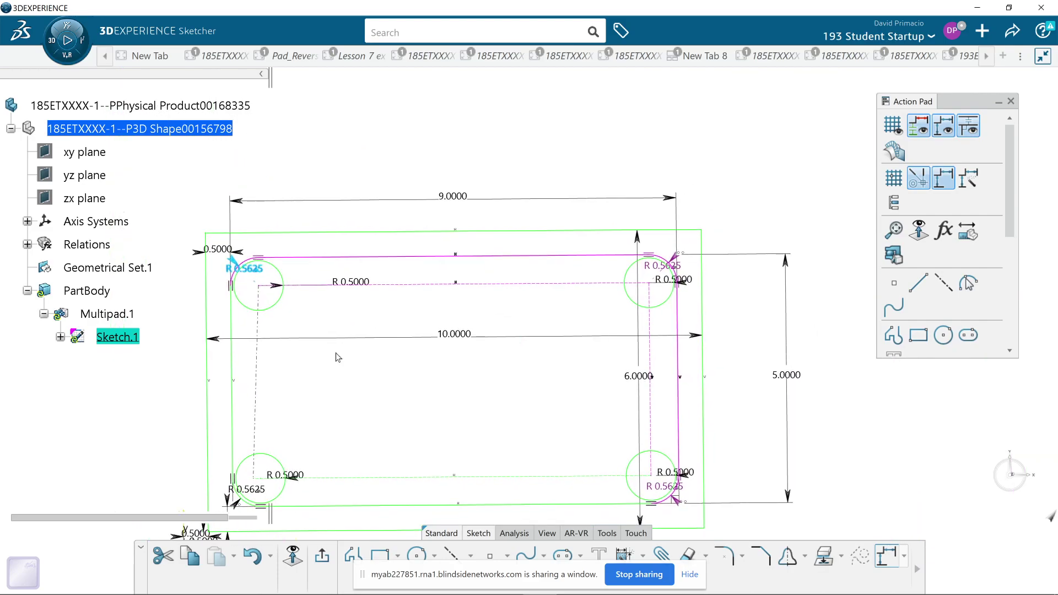
pyautogui.moveTo(527, 373); pyautogui.dragTo(524, 345, button='middle')
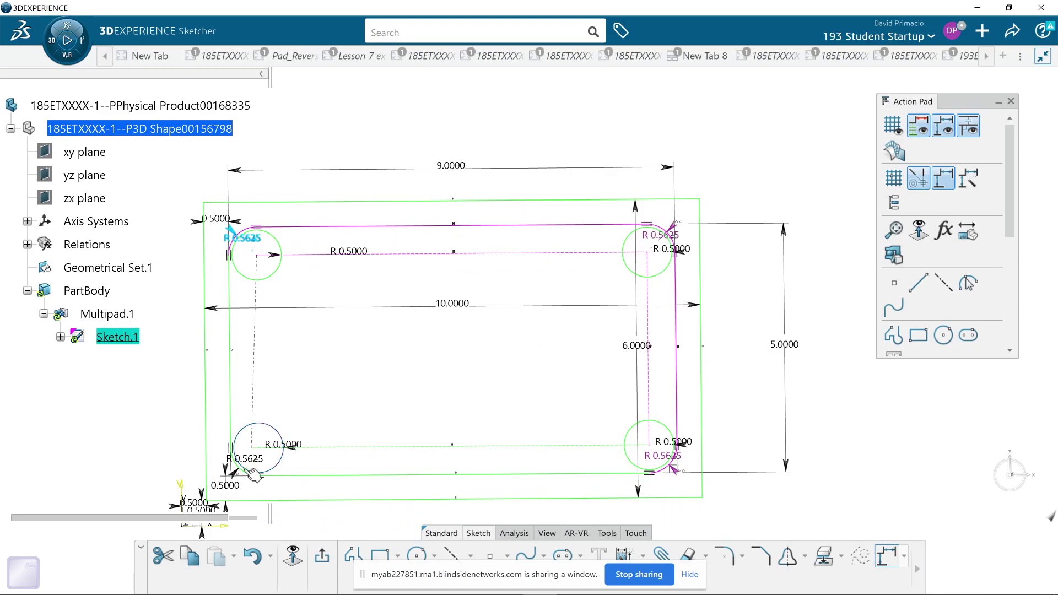
pyautogui.moveTo(376, 415)
pyautogui.mouseDown(button='middle')
pyautogui.moveTo(384, 374)
pyautogui.moveTo(427, 388)
pyautogui.mouseUp(button='middle')
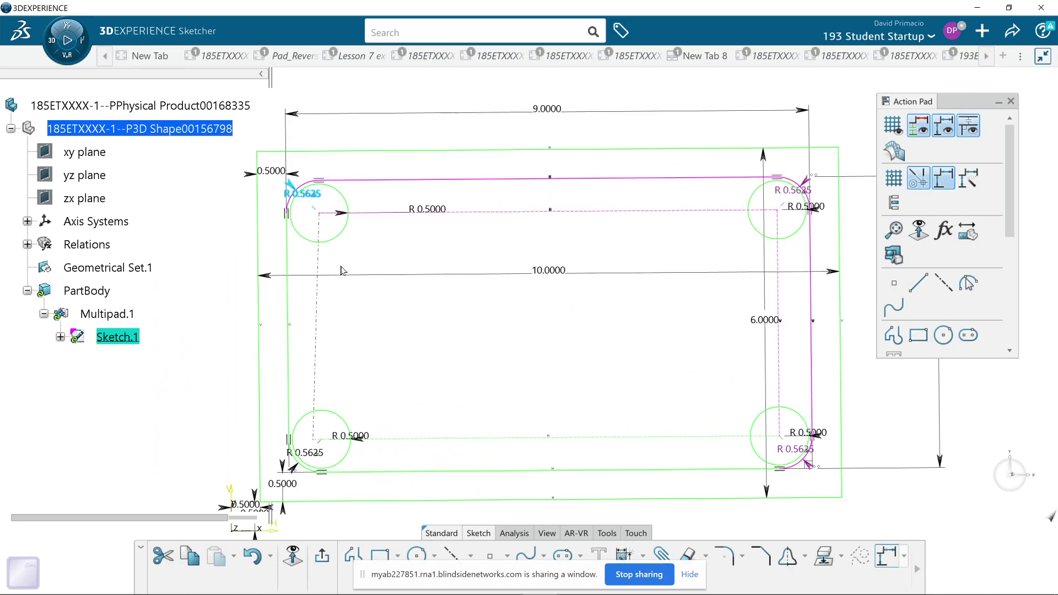
pyautogui.moveTo(365, 372); pyautogui.dragTo(372, 375, button='middle')
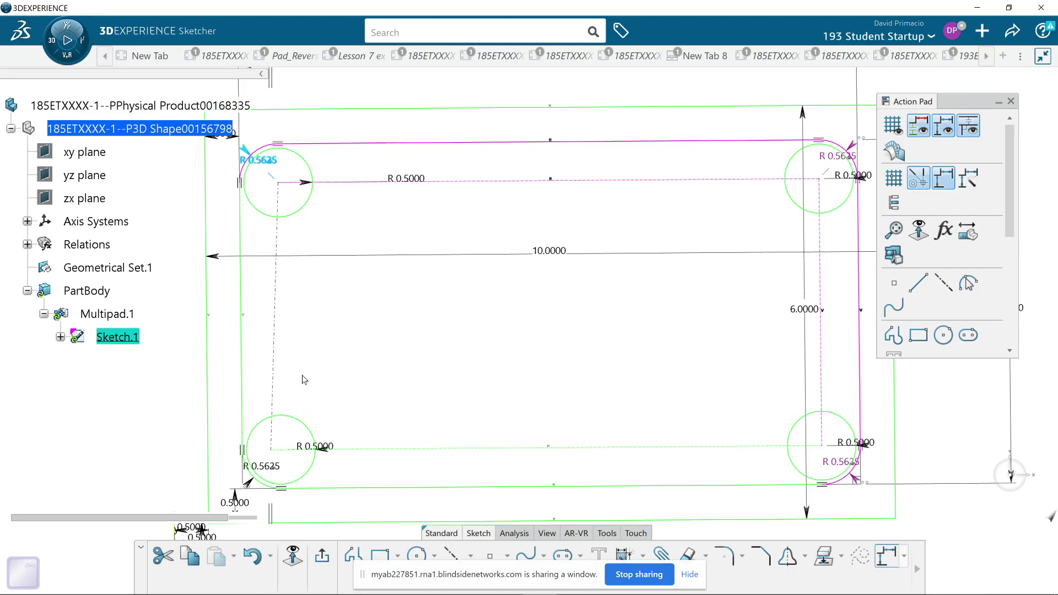
pyautogui.moveTo(526, 427); pyautogui.dragTo(384, 404, button='middle')
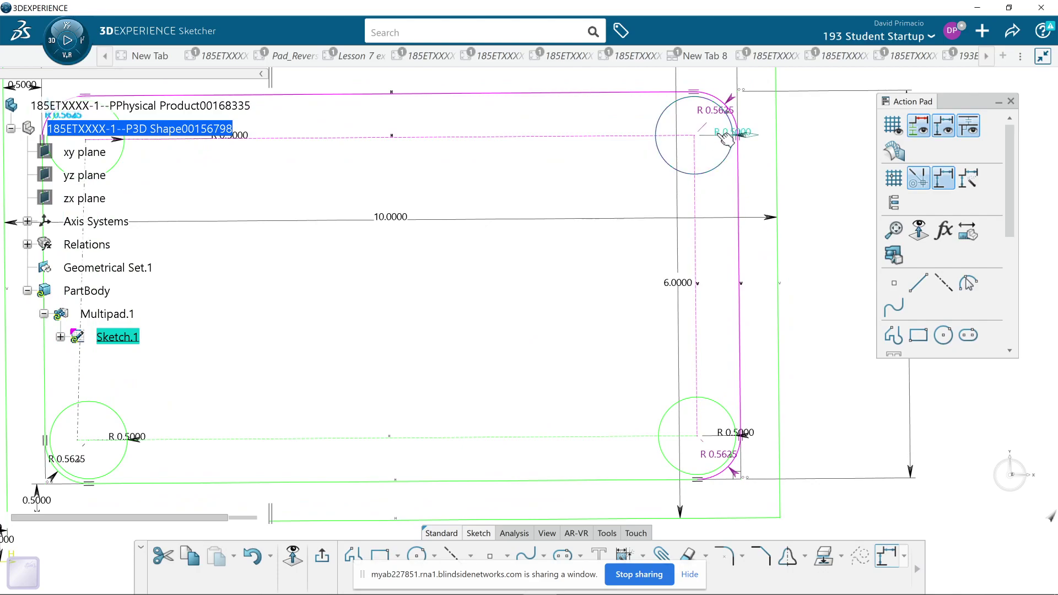
pyautogui.moveTo(555, 248)
pyautogui.mouseDown(button='middle')
pyautogui.moveTo(564, 265)
pyautogui.moveTo(559, 257)
pyautogui.mouseUp(button='middle')
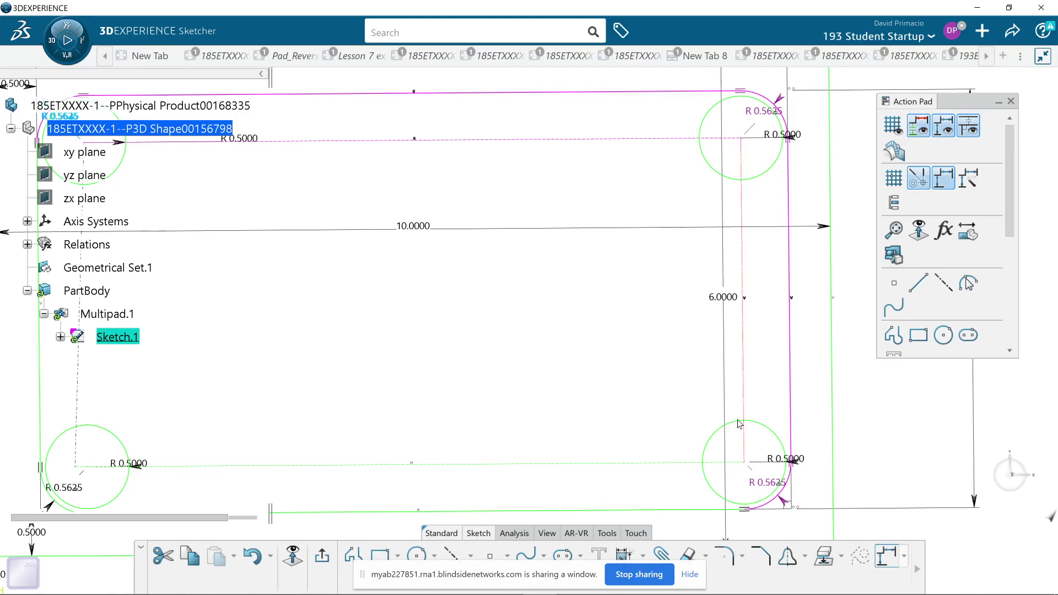
pyautogui.moveTo(721, 471)
pyautogui.mouseDown(button='middle')
pyautogui.moveTo(709, 378)
pyautogui.moveTo(735, 378)
pyautogui.mouseUp(button='middle')
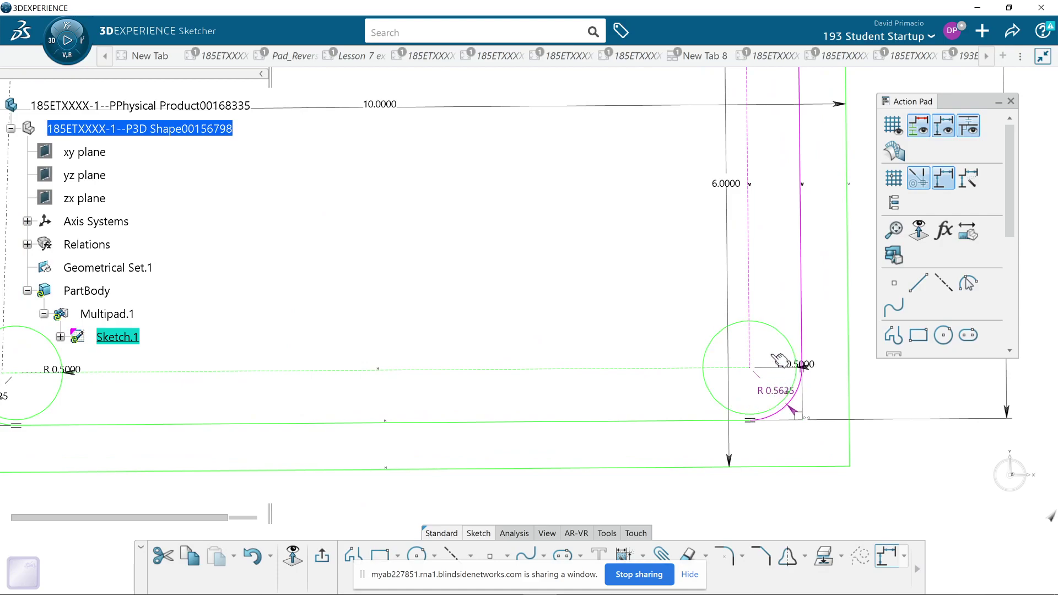
pyautogui.moveTo(228, 393); pyautogui.dragTo(350, 408, button='middle')
pyautogui.moveTo(350, 422); pyautogui.dragTo(342, 422, button='middle')
pyautogui.moveTo(460, 341); pyautogui.dragTo(418, 388, button='middle')
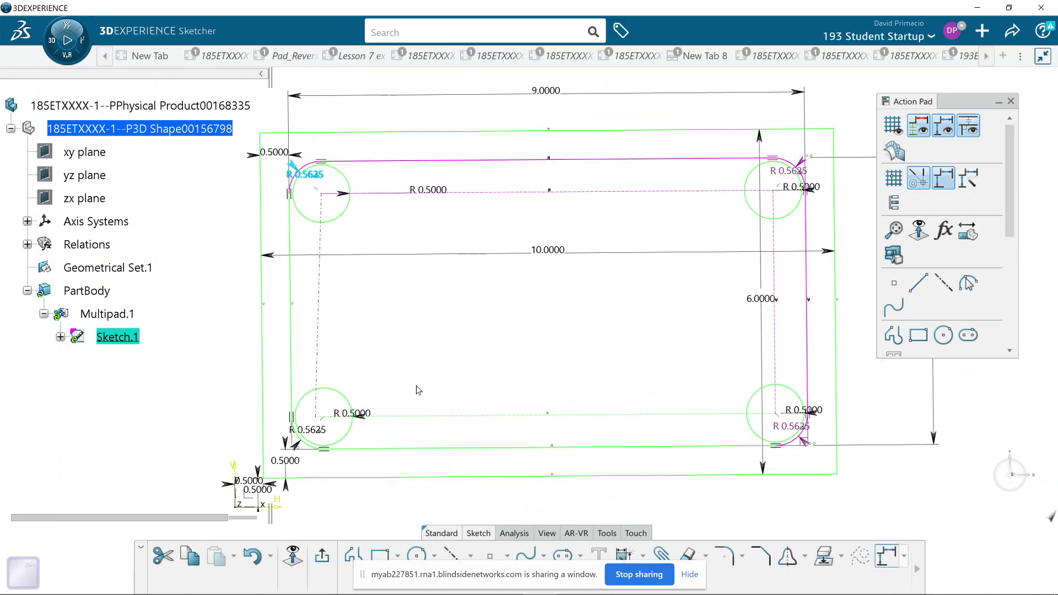
# Step: Switch to the Surface Analysis assignment page in Chrome and highlight the sentence about the tool path being continuous in tangencies
pyautogui.hotkey('alt', 'Tab')
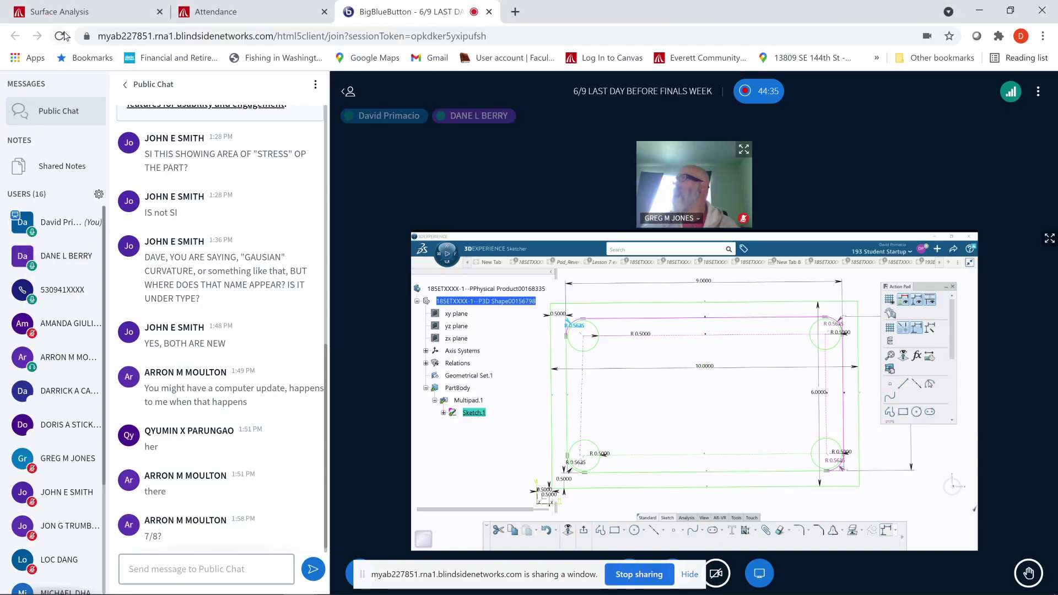
pyautogui.click(62, 8)
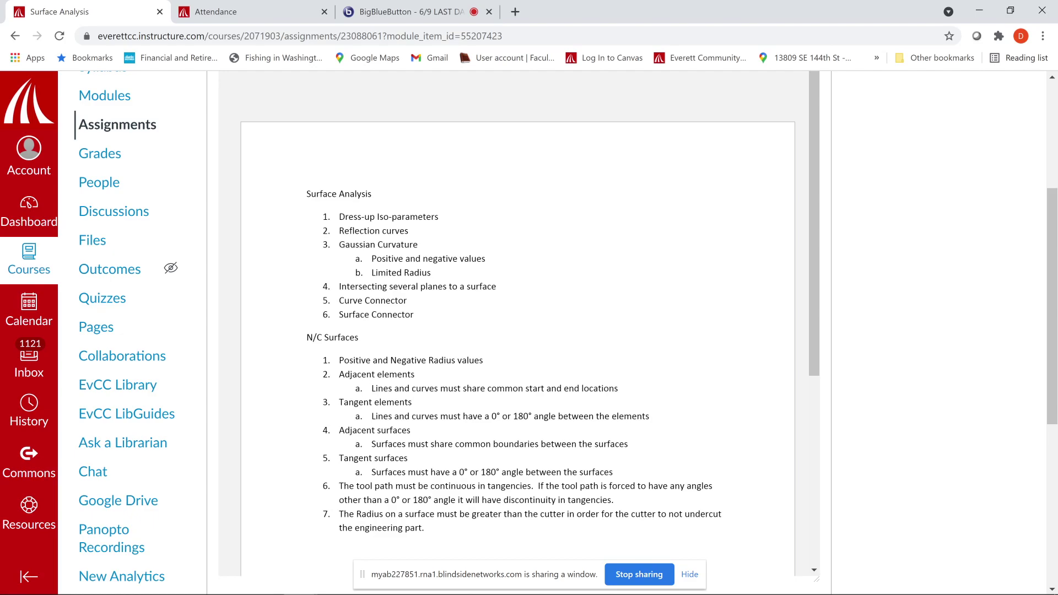
pyautogui.moveTo(412, 486); pyautogui.dragTo(531, 486)
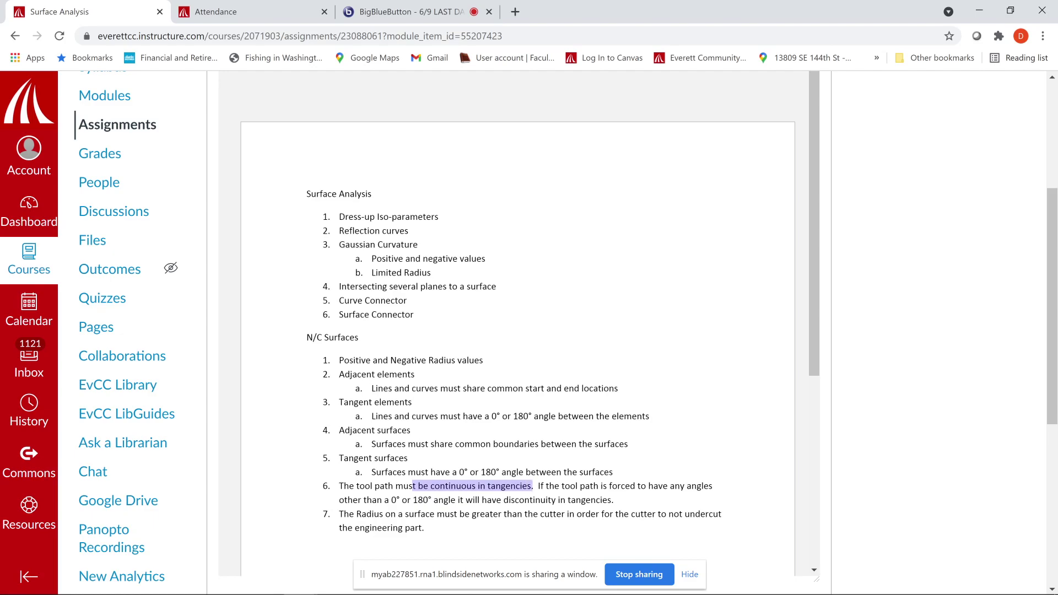
pyautogui.click(532, 486)
pyautogui.moveTo(345, 486); pyautogui.dragTo(531, 486)
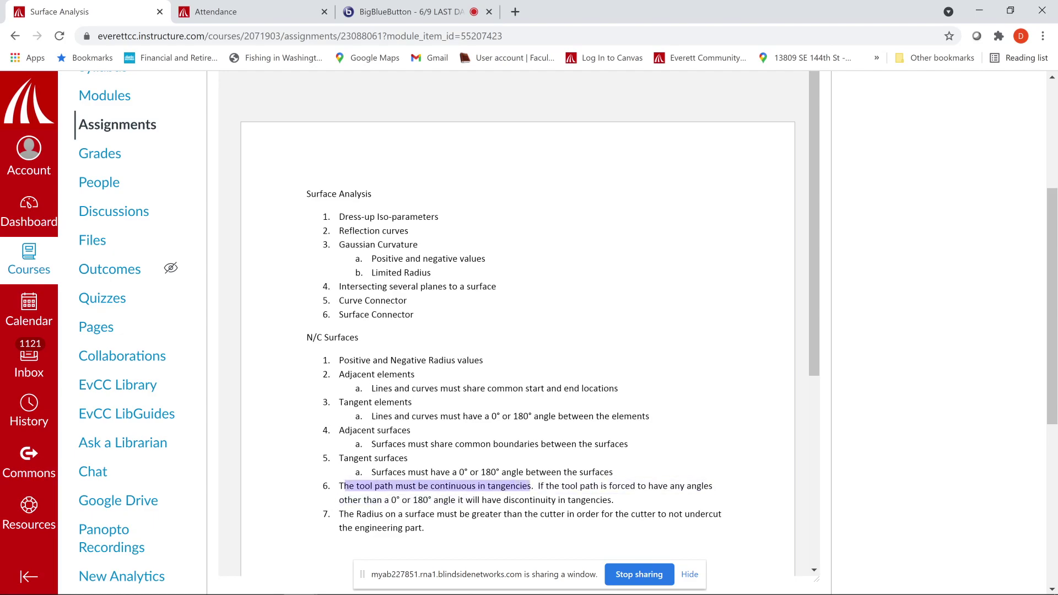
# Step: Switch back to the 3DEXPERIENCE sketch and examine the cutter circle in the upper-right corner arc
pyautogui.hotkey('alt', 'Tab')
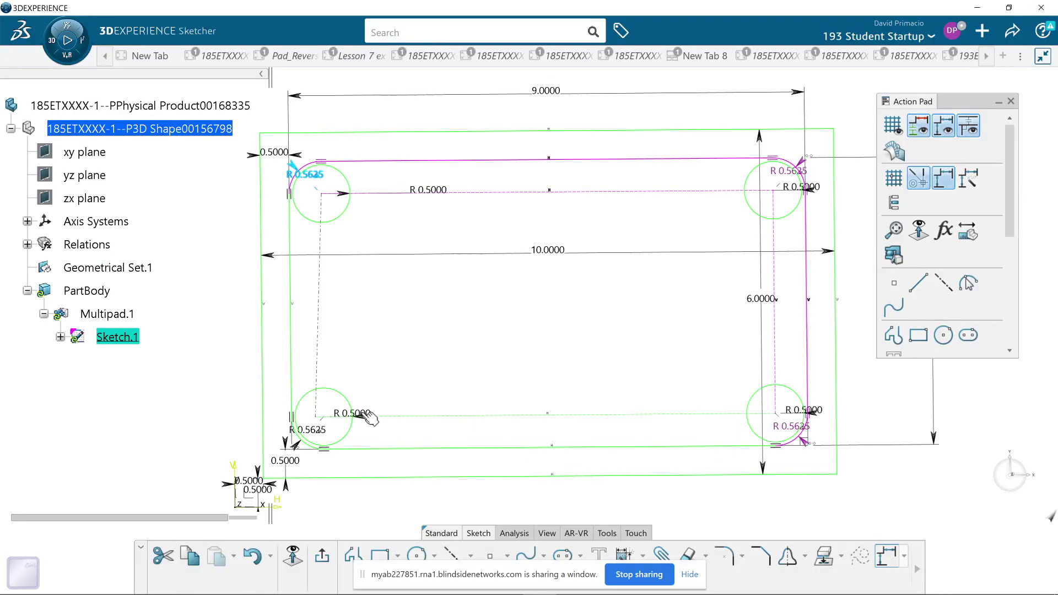
pyautogui.moveTo(632, 337)
pyautogui.mouseDown(button='middle')
pyautogui.moveTo(490, 458)
pyautogui.moveTo(498, 440)
pyautogui.mouseUp(button='middle')
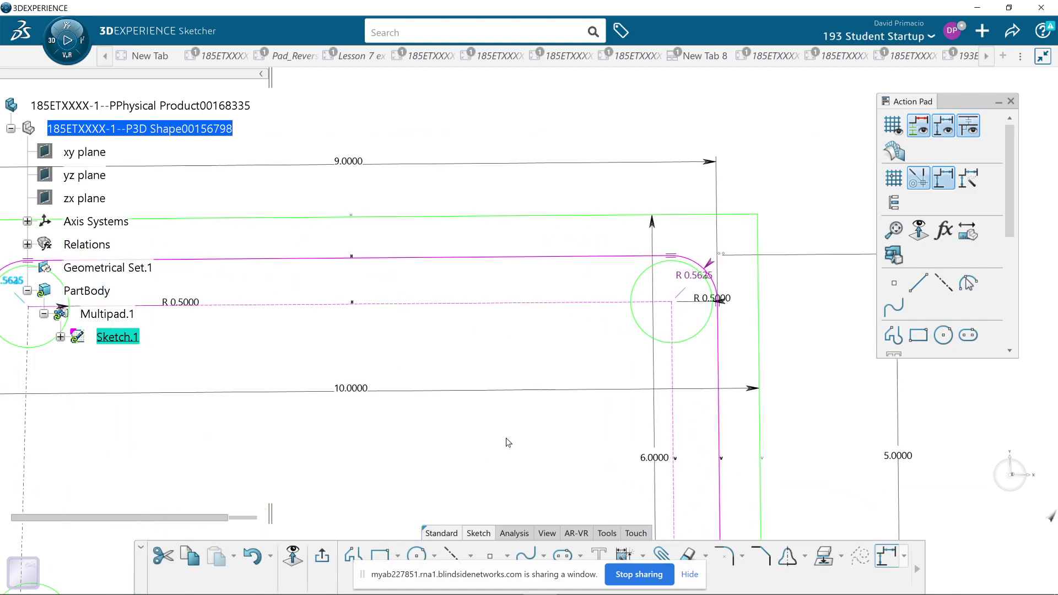
pyautogui.moveTo(527, 395)
pyautogui.mouseDown(button='middle')
pyautogui.moveTo(555, 364)
pyautogui.moveTo(562, 405)
pyautogui.mouseUp(button='middle')
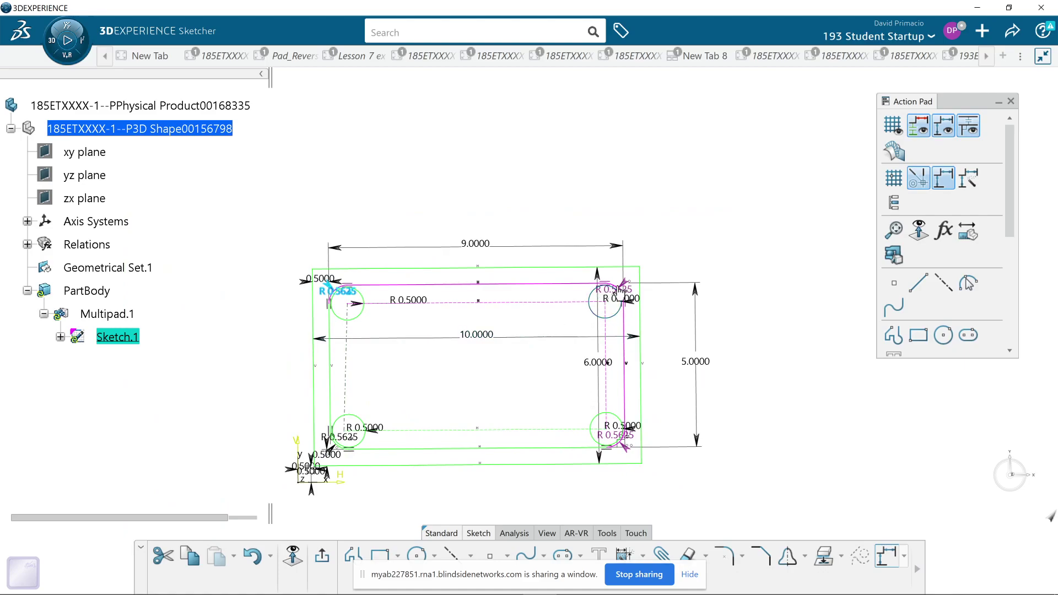
# Step: Try Auto Search on the lower horizontal axis line to select the connected tool path lines
pyautogui.rightClick(530, 435)
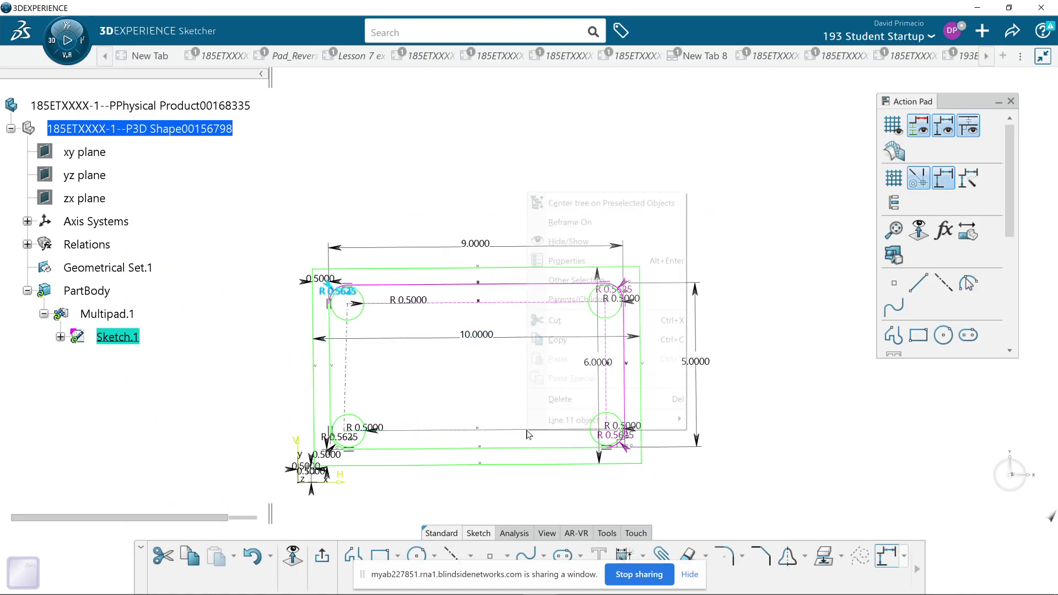
pyautogui.moveTo(550, 421)
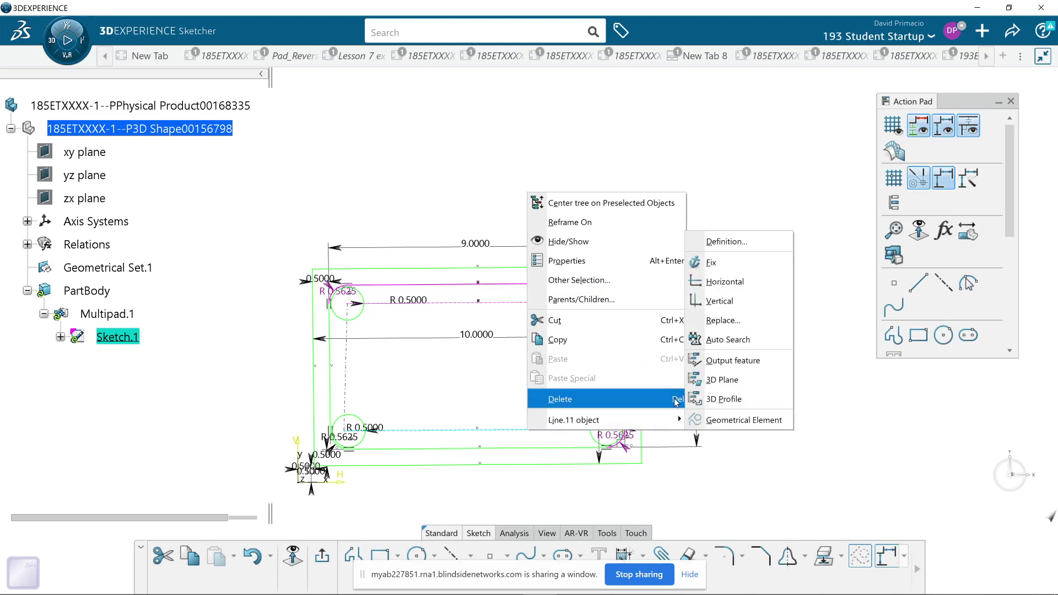
pyautogui.click(727, 339)
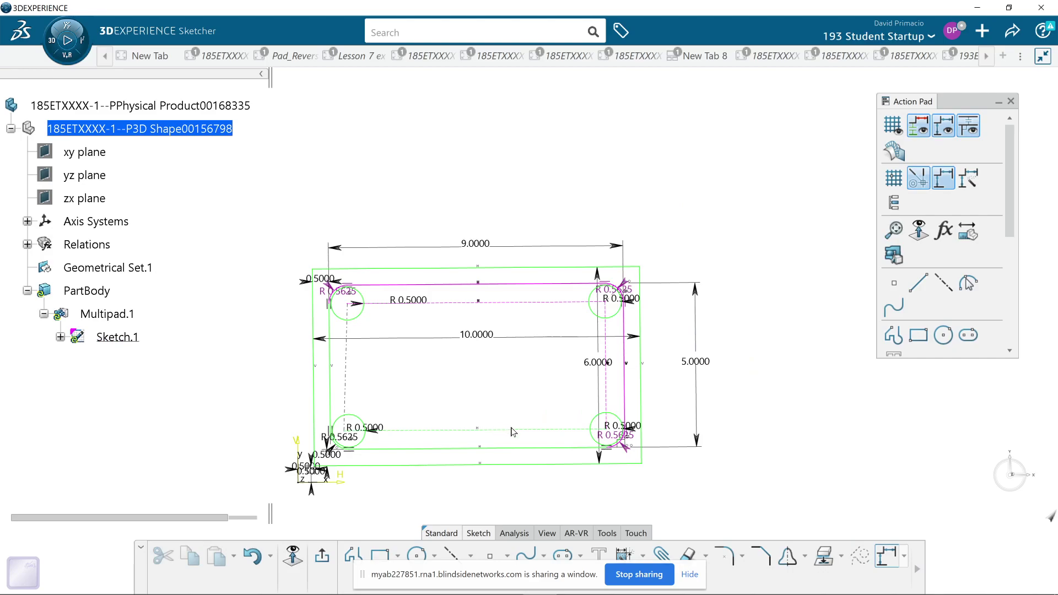
pyautogui.rightClick(525, 433)
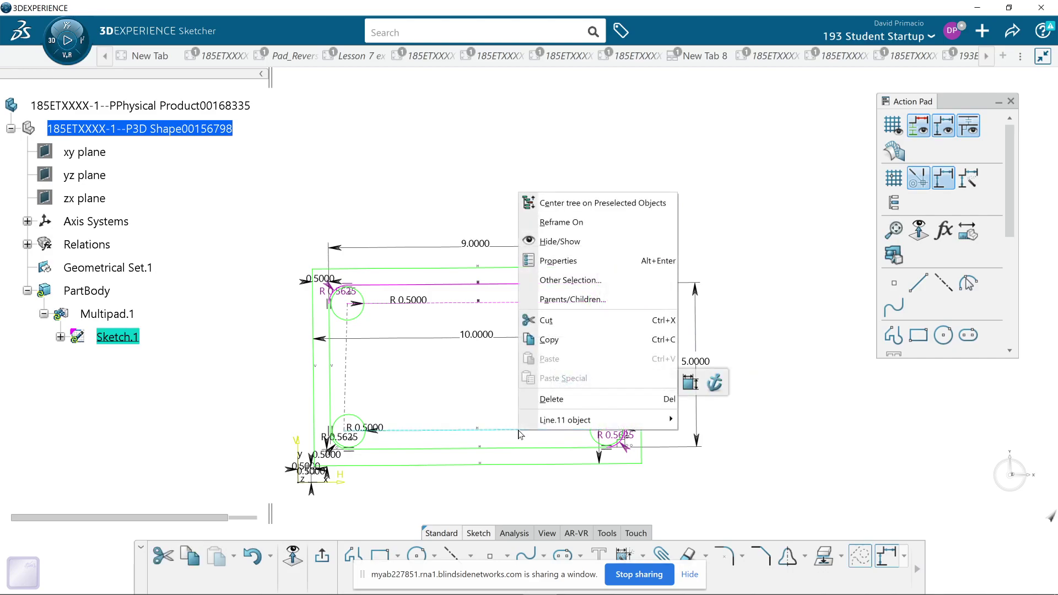
pyautogui.moveTo(548, 422)
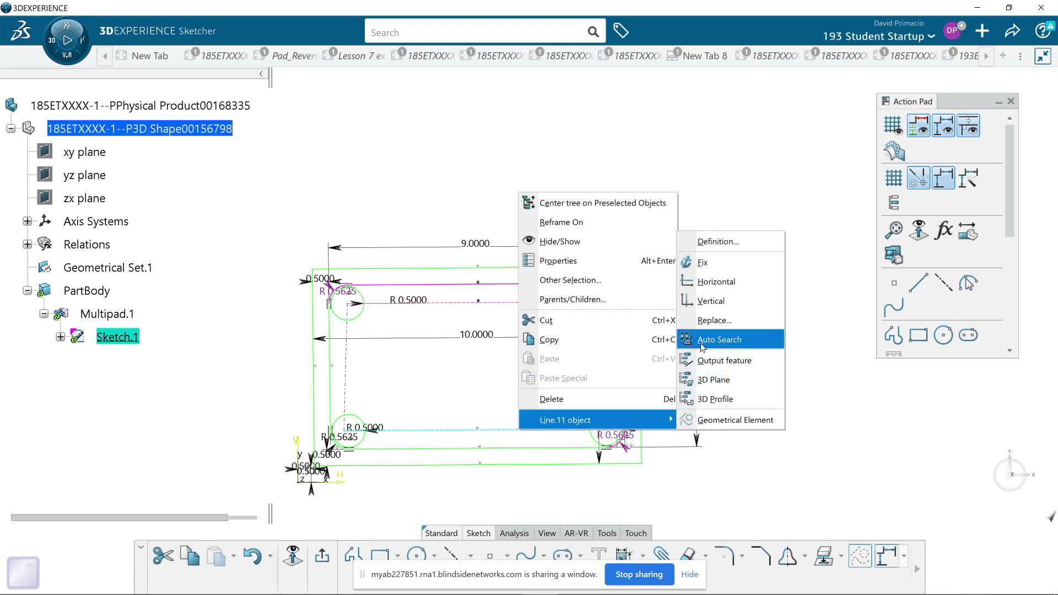
pyautogui.click(713, 341)
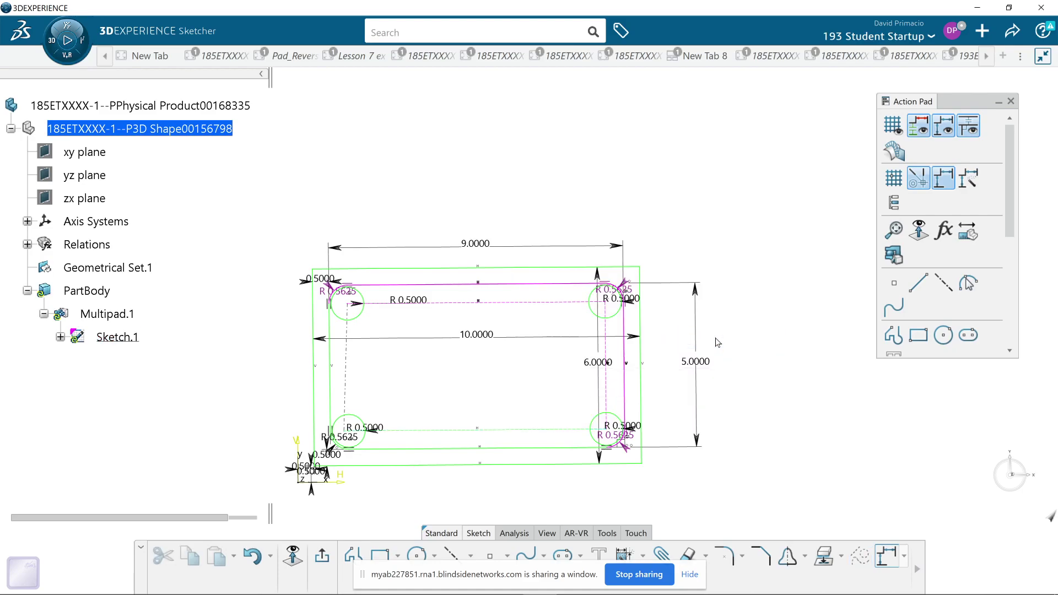
# Step: Delete the lower horizontal axis line and the cutter circle in the lower-left corner
pyautogui.click(498, 430)
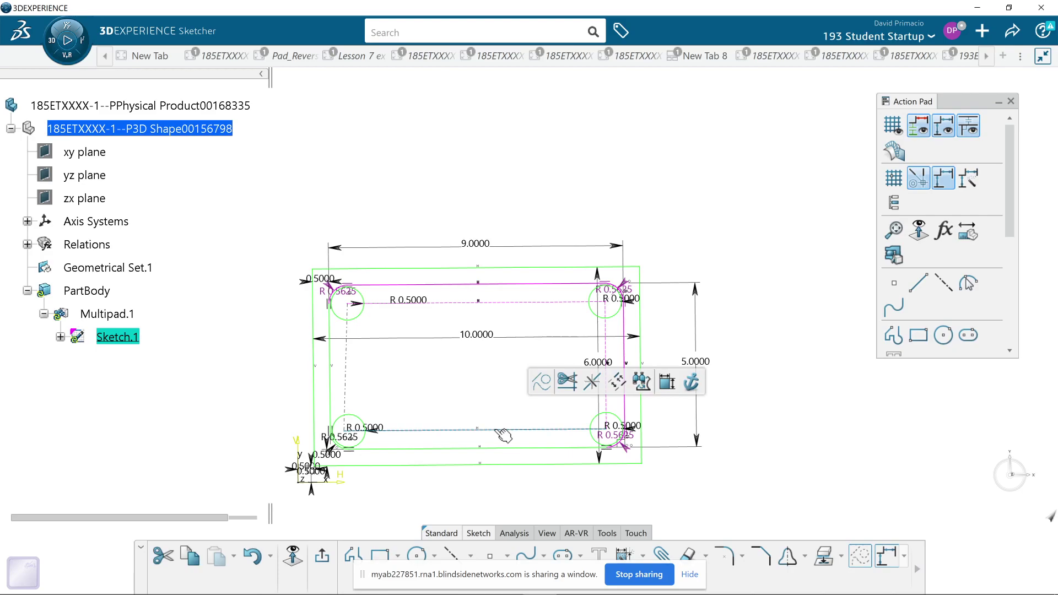
pyautogui.press('Delete')
pyautogui.doubleClick(368, 424)
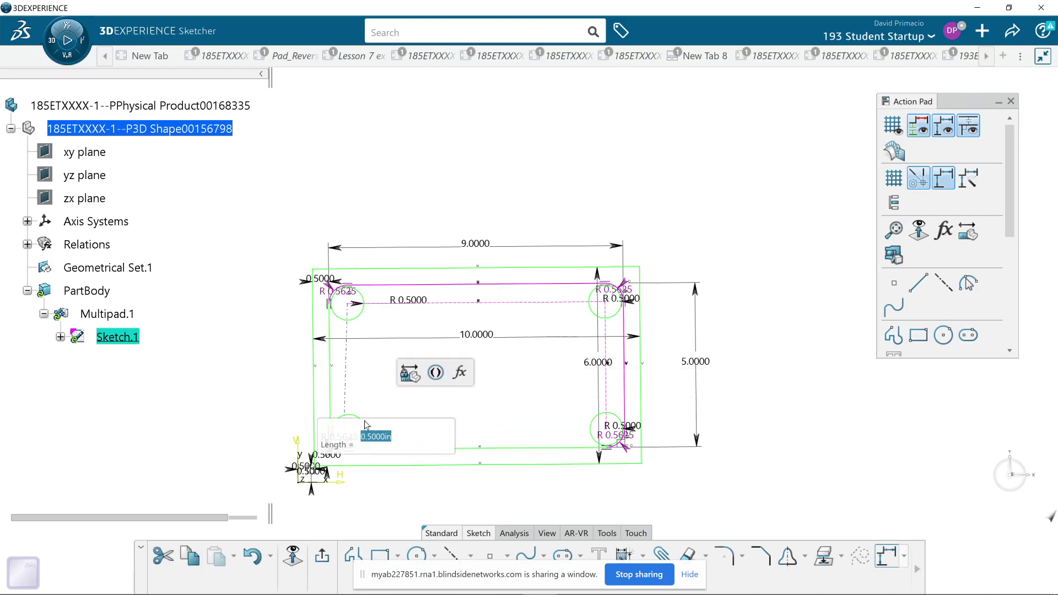
pyautogui.click(371, 395)
pyautogui.click(372, 400)
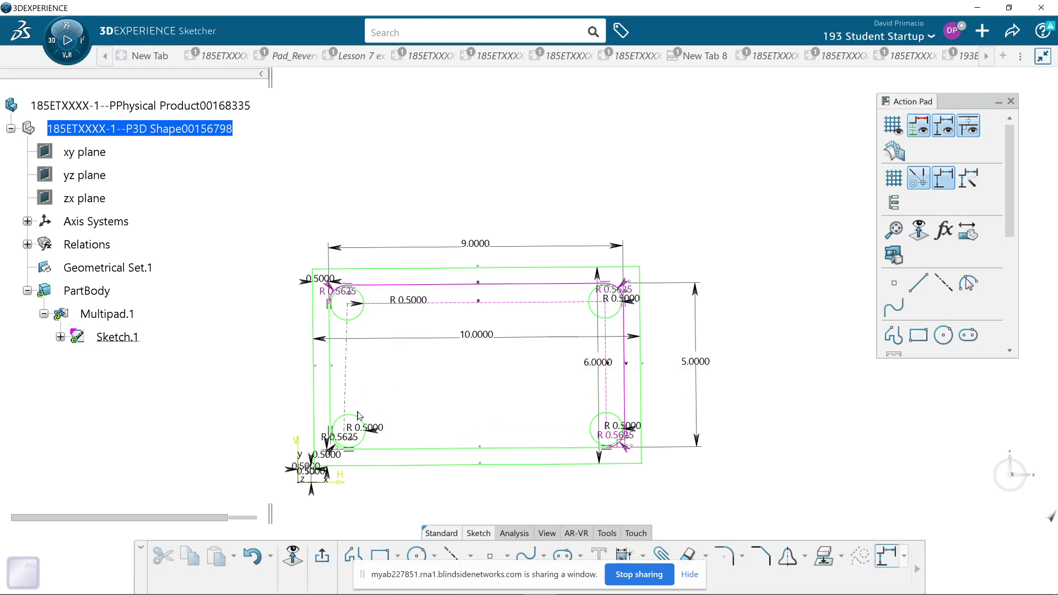
pyautogui.click(364, 421)
pyautogui.press('Delete')
# Step: Delete the three remaining cutter circles in the upper-left, upper-right and lower-right corners
pyautogui.click(360, 314)
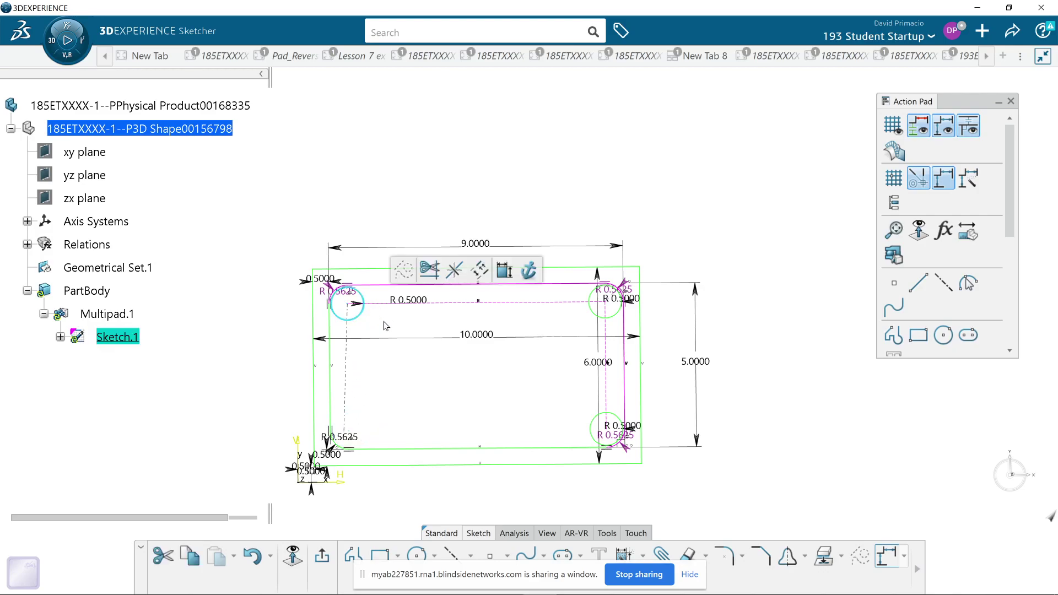
pyautogui.press('Delete')
pyautogui.click(605, 318)
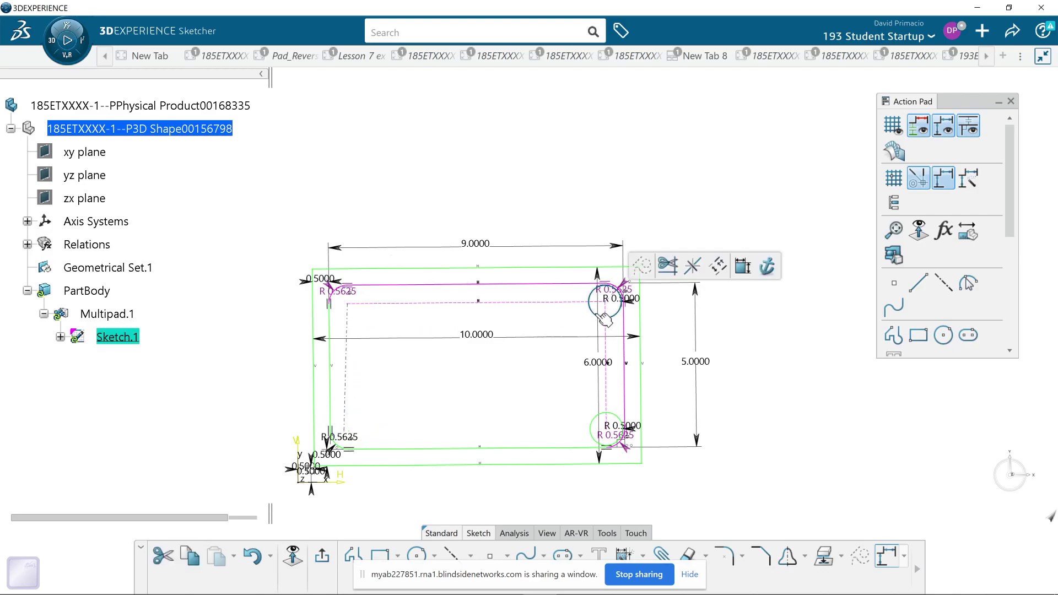
pyautogui.press('Delete')
pyautogui.click(604, 428)
pyautogui.press('Delete')
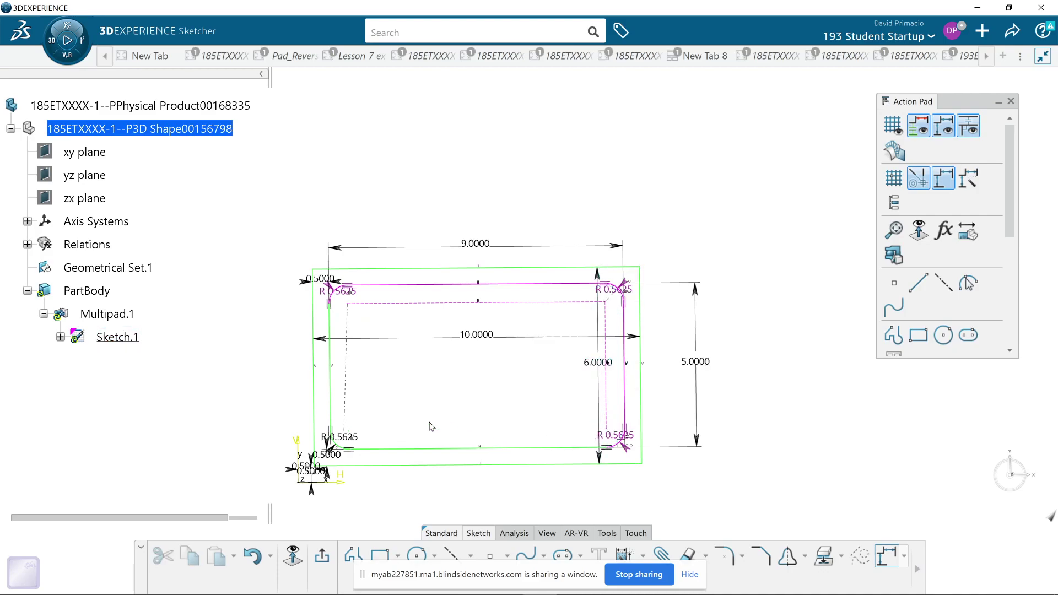
# Step: Delete the two vertical axis lines and the upper horizontal axis line inside the inner rectangle
pyautogui.click(346, 411)
pyautogui.press('Delete')
pyautogui.click(446, 303)
pyautogui.press('Delete')
pyautogui.click(615, 396)
pyautogui.press('Delete')
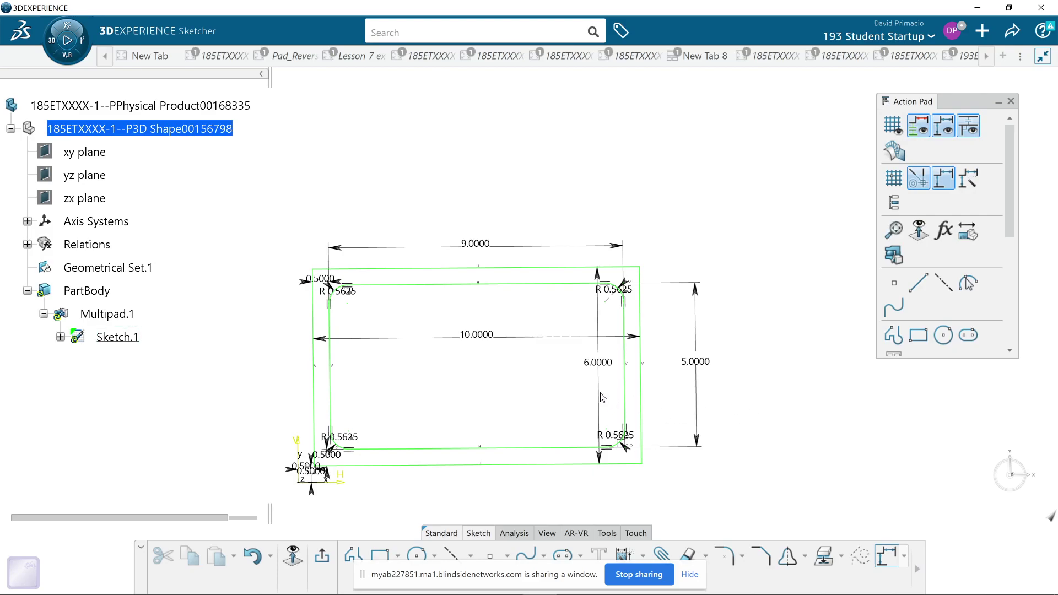
# Step: Move the overall height, upper-left wall offset and overall width dimensions outside the outer rectangle, with the width above it
pyautogui.moveTo(602, 397); pyautogui.dragTo(780, 398)
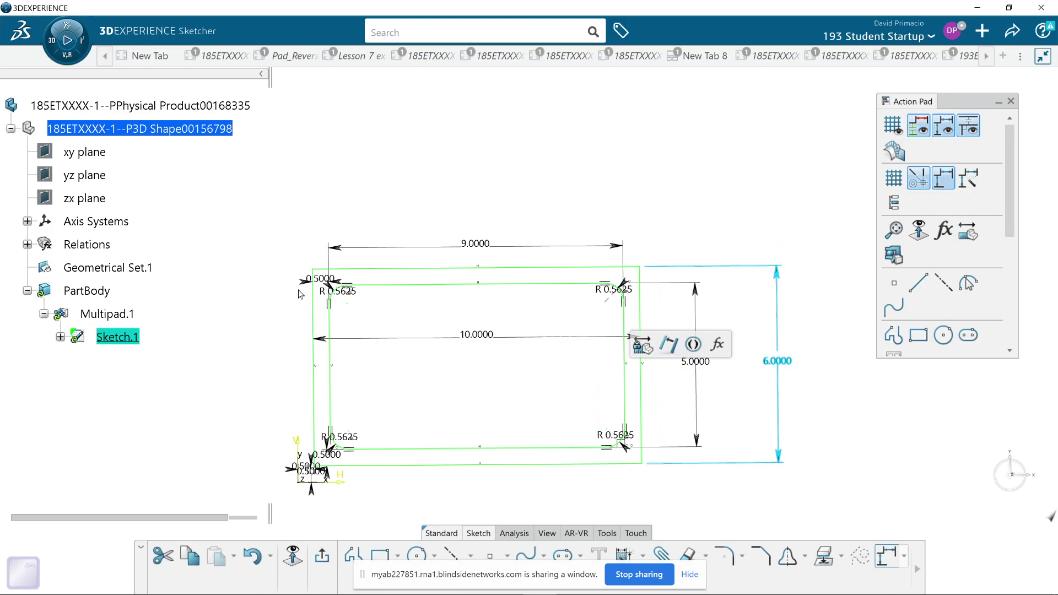
pyautogui.moveTo(304, 285); pyautogui.dragTo(290, 262)
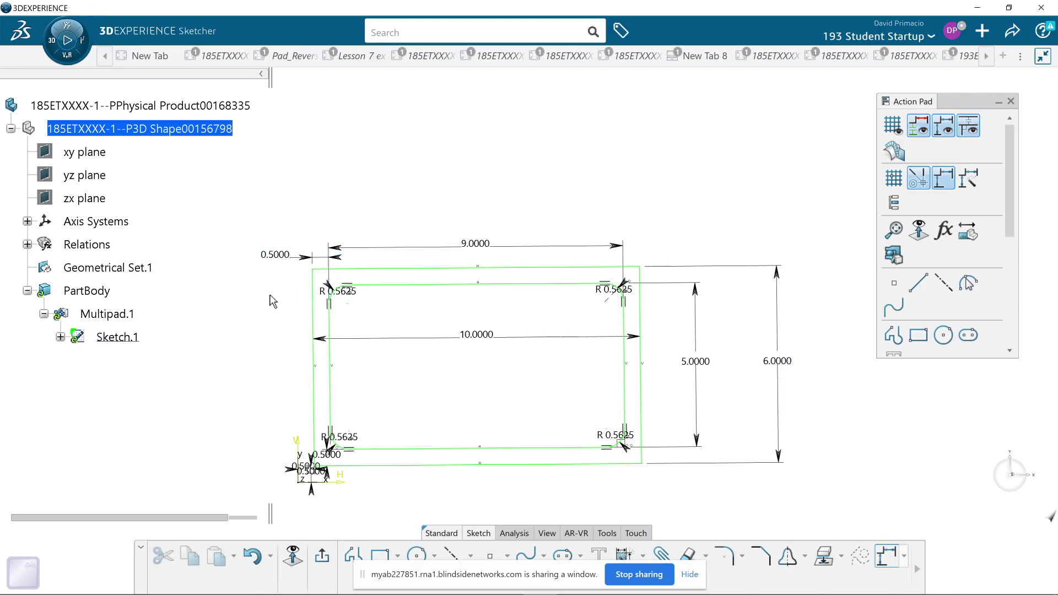
pyautogui.moveTo(394, 410); pyautogui.dragTo(378, 394, button='middle')
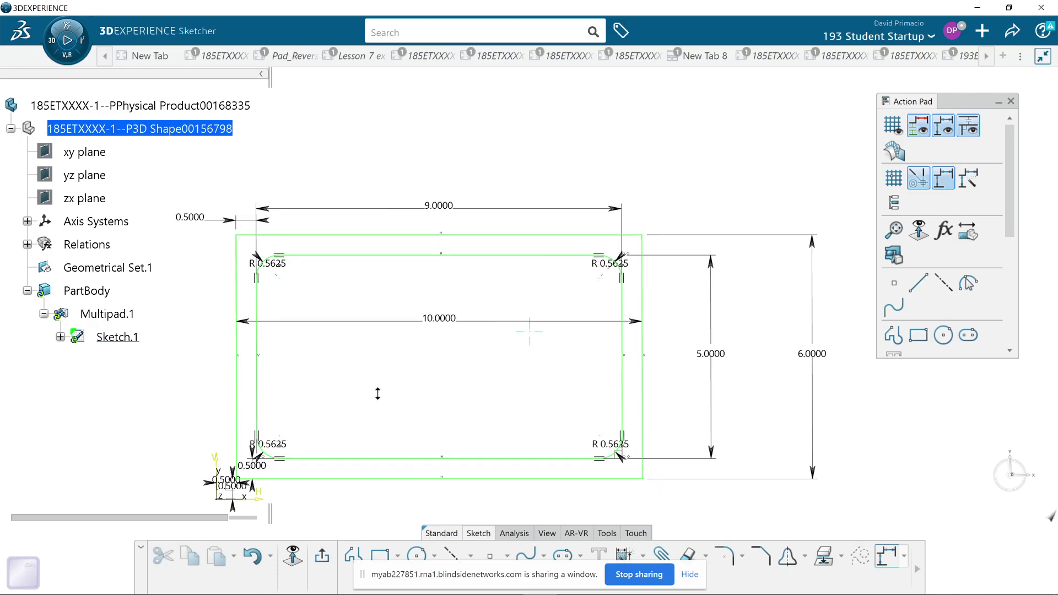
pyautogui.moveTo(496, 322); pyautogui.dragTo(488, 156)
pyautogui.click(487, 359)
pyautogui.moveTo(477, 361)
pyautogui.mouseDown(button='middle')
pyautogui.moveTo(449, 390)
pyautogui.moveTo(404, 385)
pyautogui.moveTo(420, 404)
pyautogui.mouseUp(button='middle')
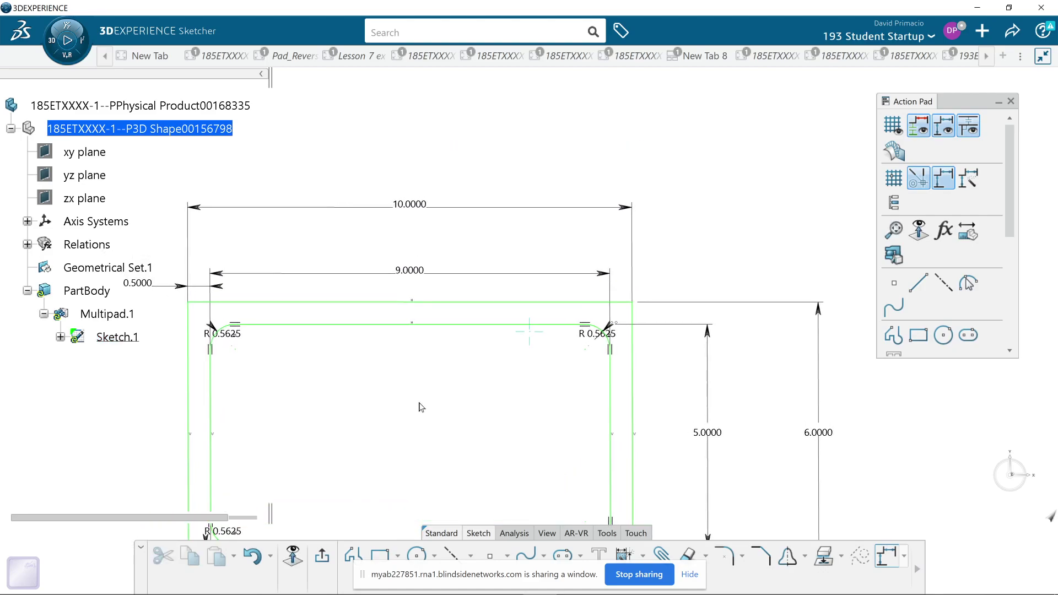
pyautogui.moveTo(494, 388); pyautogui.dragTo(465, 395, button='middle')
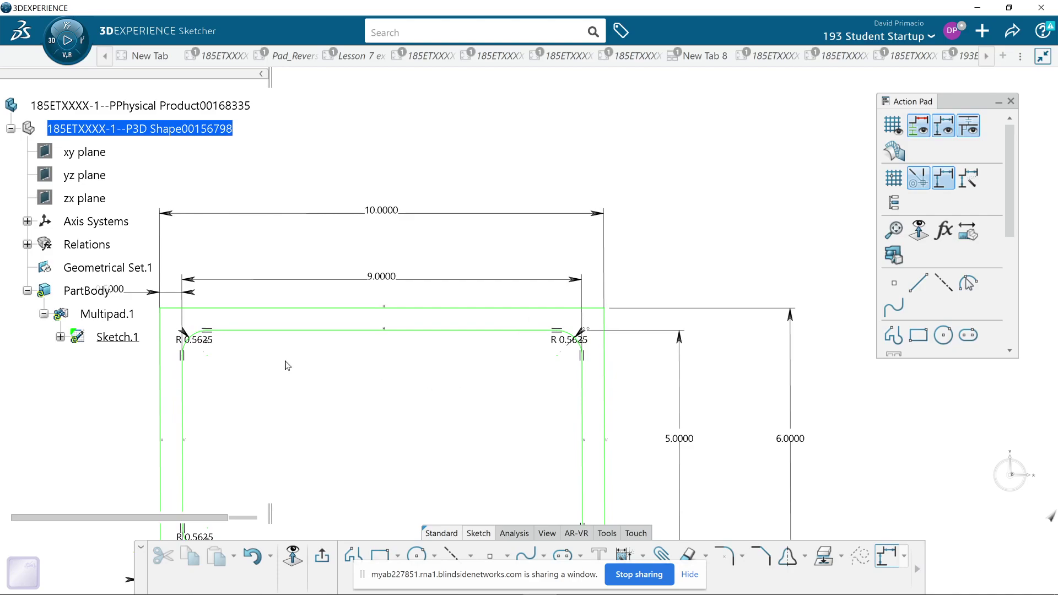
# Step: Set the radius of the inner rectangle's corner arcs to 2 in
pyautogui.doubleClick(210, 345)
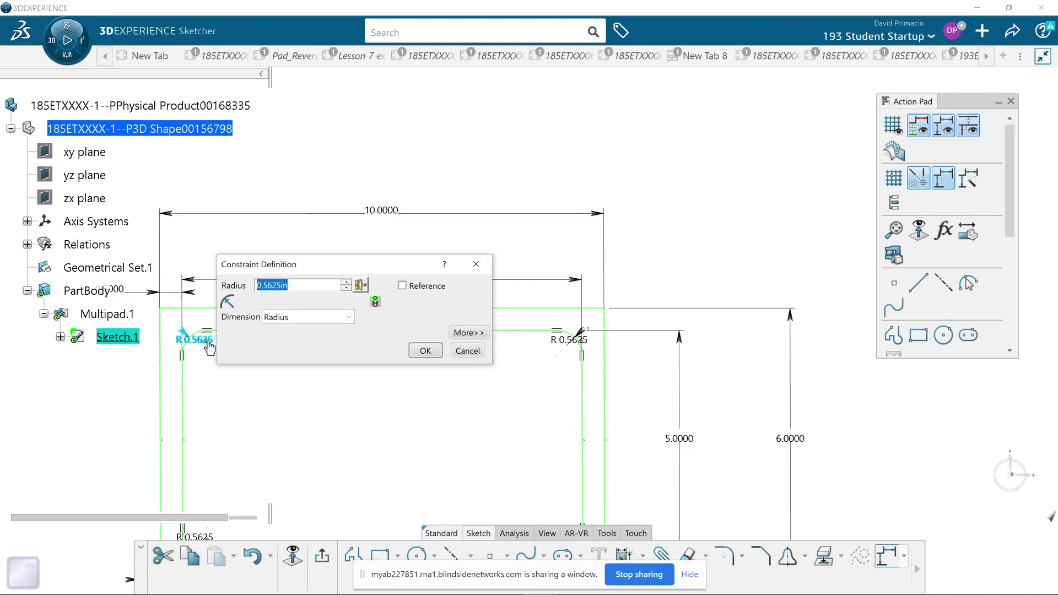
pyautogui.write('2')
pyautogui.press('Return')
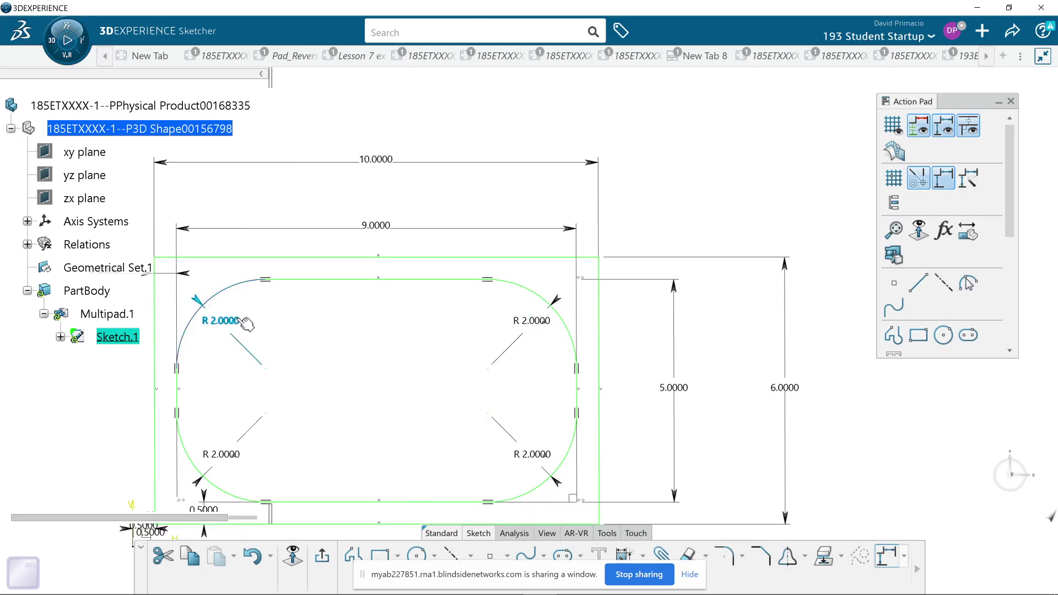
# Step: Set the radius of the inner rectangle's corner arcs to 1.5 in
pyautogui.doubleClick(237, 321)
pyautogui.write('1.5')
pyautogui.press('Return')
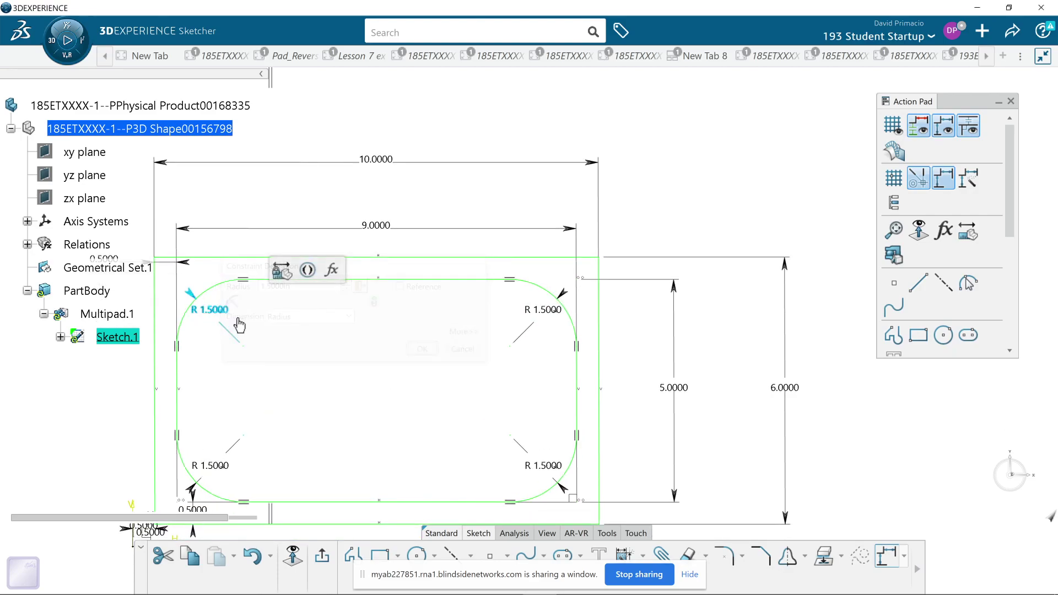
pyautogui.moveTo(274, 398)
pyautogui.mouseDown(button='middle')
pyautogui.moveTo(309, 371)
pyautogui.moveTo(317, 347)
pyautogui.moveTo(331, 356)
pyautogui.mouseUp(button='middle')
pyautogui.moveTo(397, 373)
pyautogui.mouseDown(button='middle')
pyautogui.moveTo(416, 358)
pyautogui.moveTo(431, 382)
pyautogui.mouseUp(button='middle')
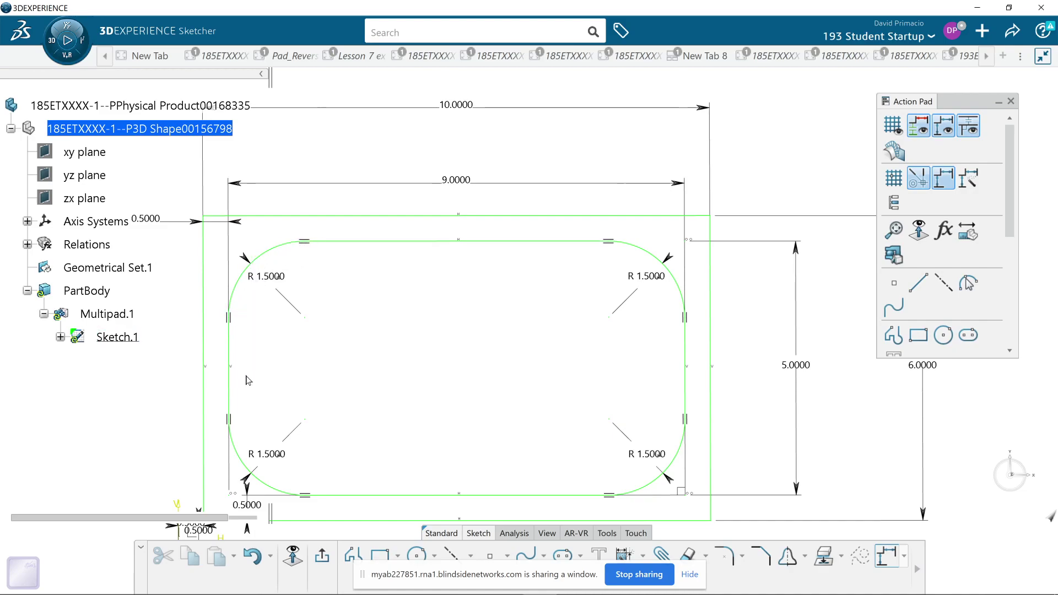
pyautogui.moveTo(246, 367); pyautogui.dragTo(227, 326, button='middle')
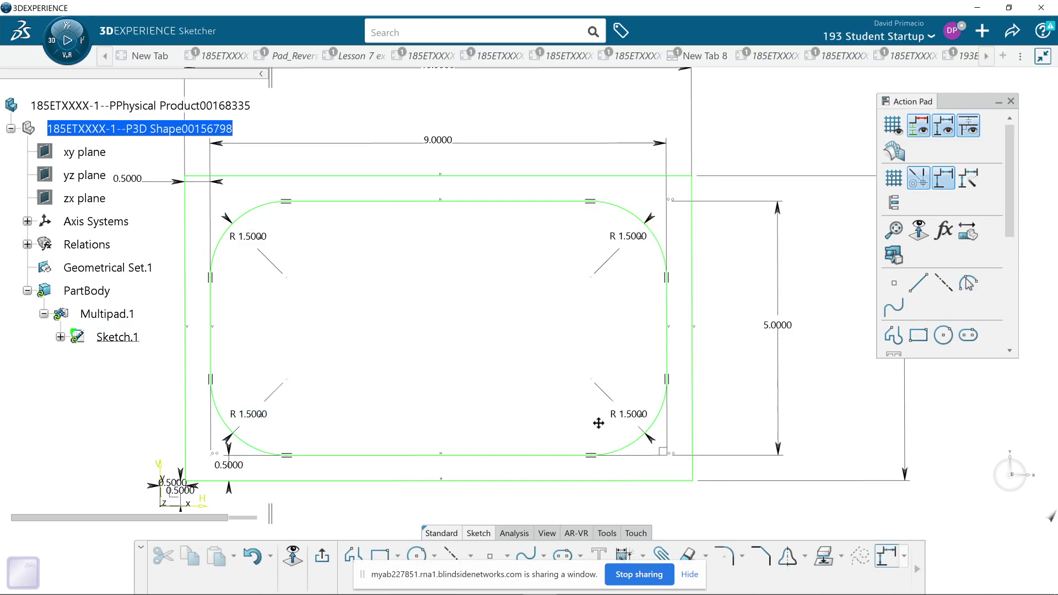
pyautogui.scroll(-2, 600, 420)
pyautogui.scroll(-1, 592, 405)
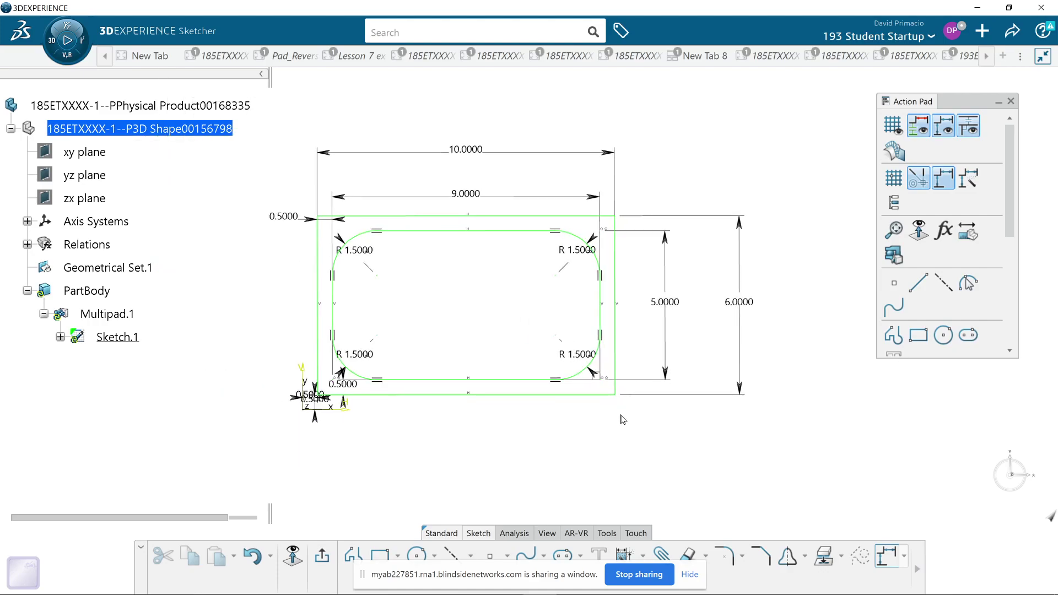
# Step: Create a new 3D part in a new tab and start a sketch on its yz plane, viewed normal to the plane
pyautogui.click(1003, 56)
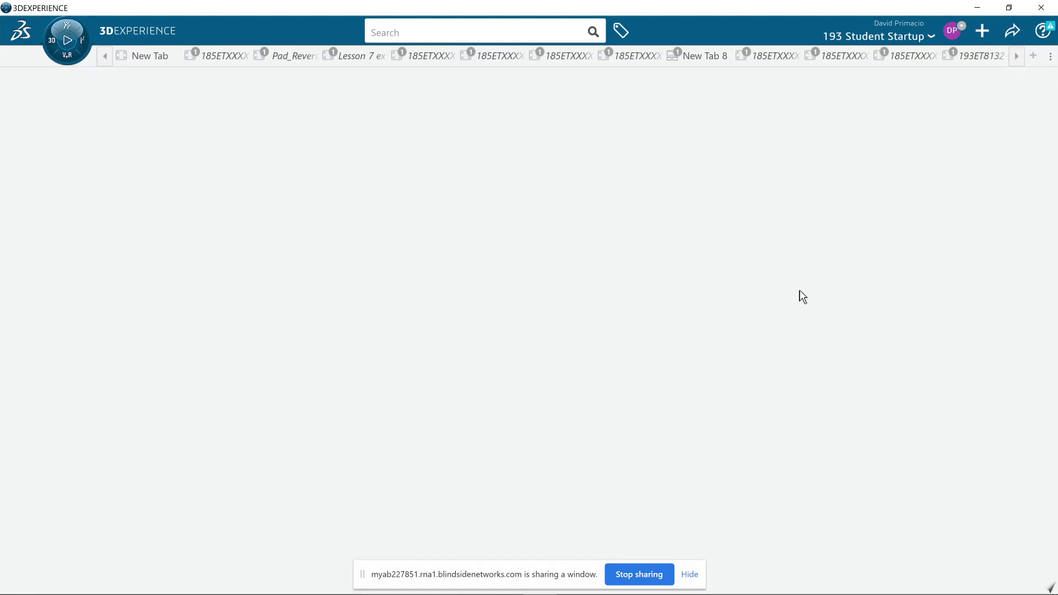
pyautogui.click(52, 38)
pyautogui.click(37, 573)
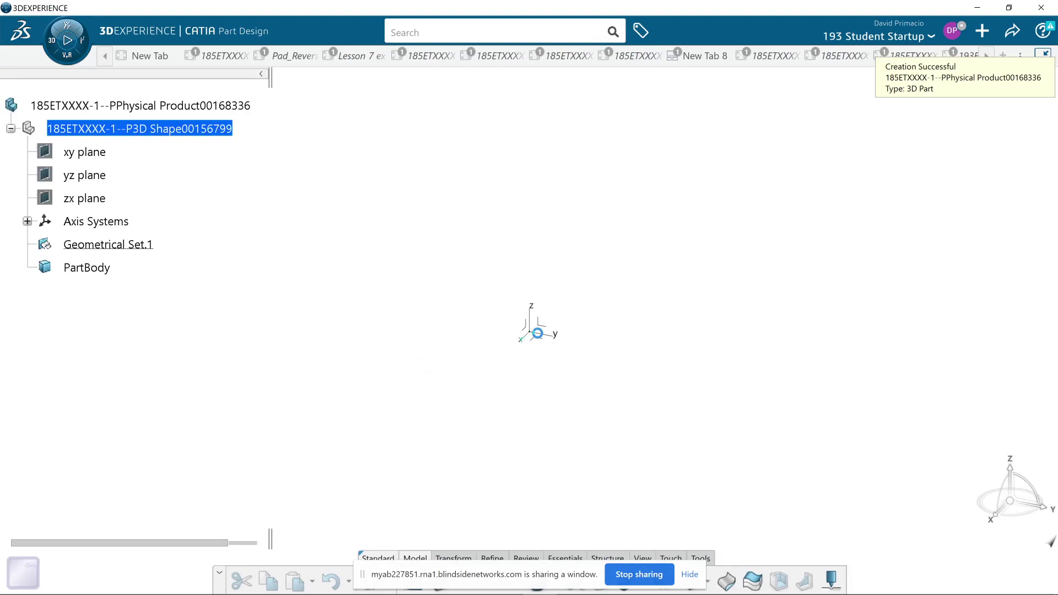
pyautogui.click(541, 327)
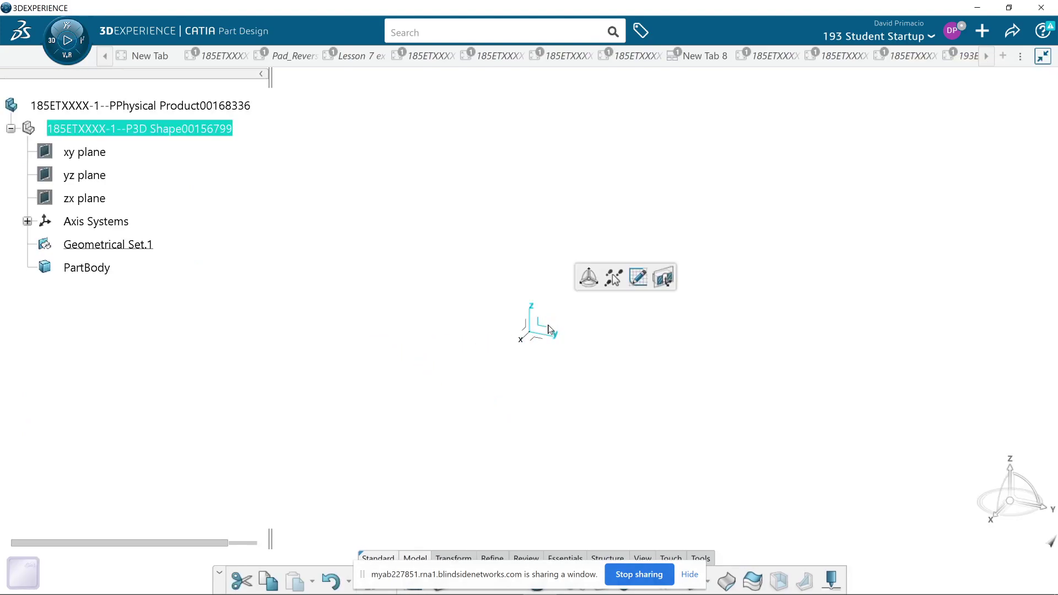
pyautogui.click(638, 277)
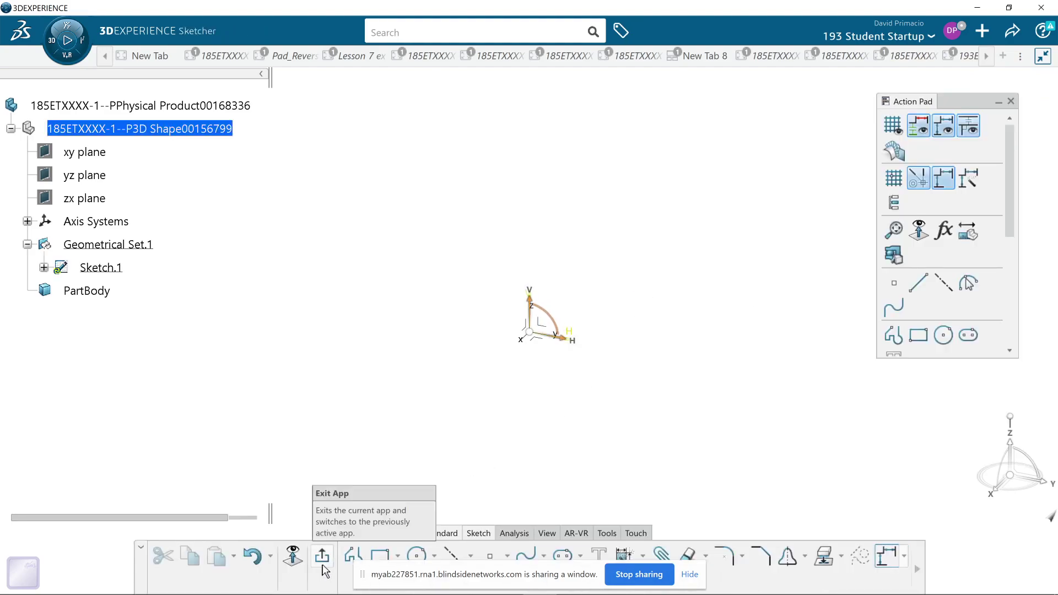
pyautogui.click(293, 561)
pyautogui.moveTo(512, 408); pyautogui.dragTo(376, 428, button='middle')
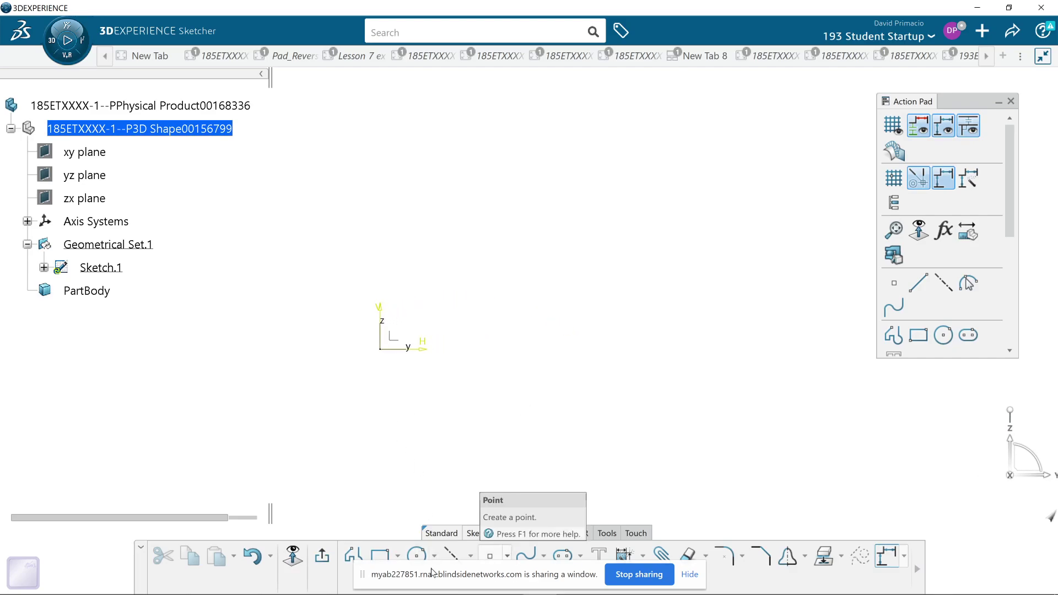
pyautogui.moveTo(548, 449); pyautogui.dragTo(562, 415, button='middle')
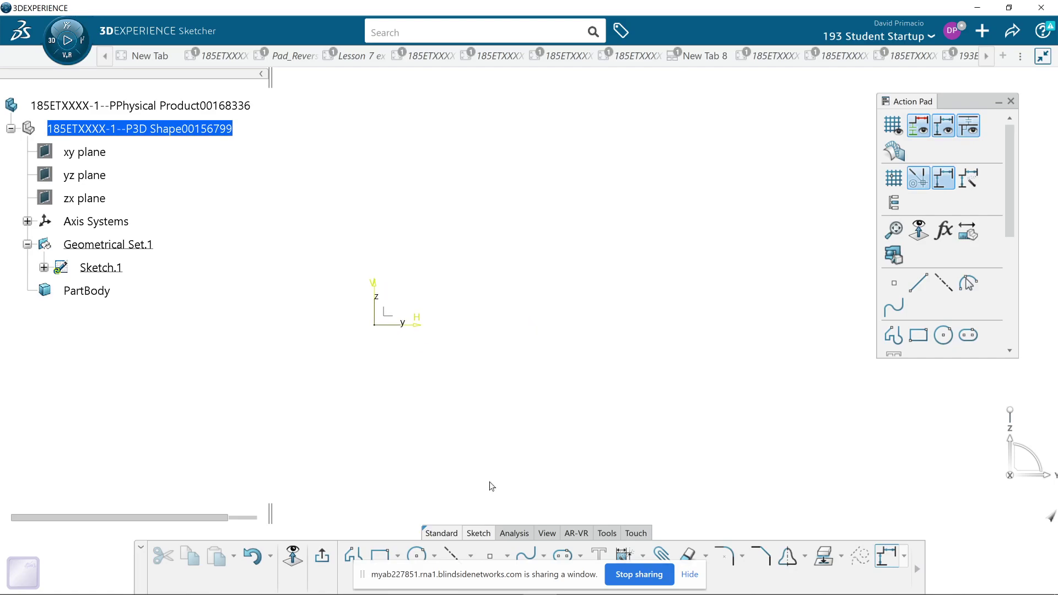
# Step: Hide the screen-sharing notice, then turn on the sketch grid display and snapping to the grid
pyautogui.click(689, 576)
pyautogui.moveTo(558, 484)
pyautogui.mouseDown(button='middle')
pyautogui.moveTo(559, 463)
pyautogui.moveTo(580, 487)
pyautogui.mouseUp(button='middle')
pyautogui.click(894, 126)
pyautogui.click(893, 178)
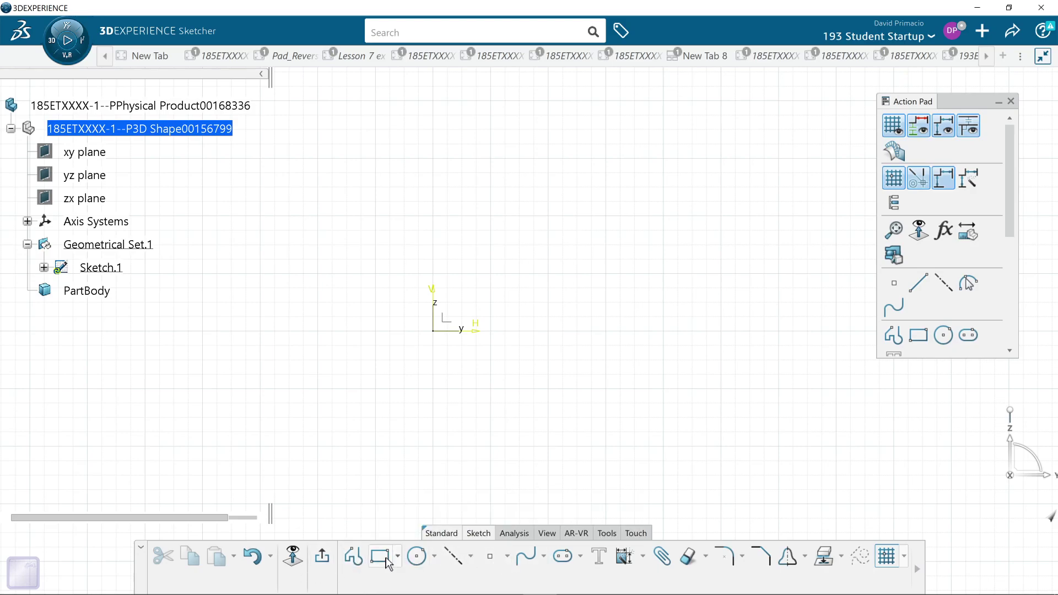
# Step: Start a profile with a horizontal line from H 2, V 1 in to H 0.5 in, followed by a tangent 0.5 in arc to H 0, V 1.5 in
pyautogui.click(353, 556)
pyautogui.moveTo(573, 365); pyautogui.dragTo(559, 454, button='middle')
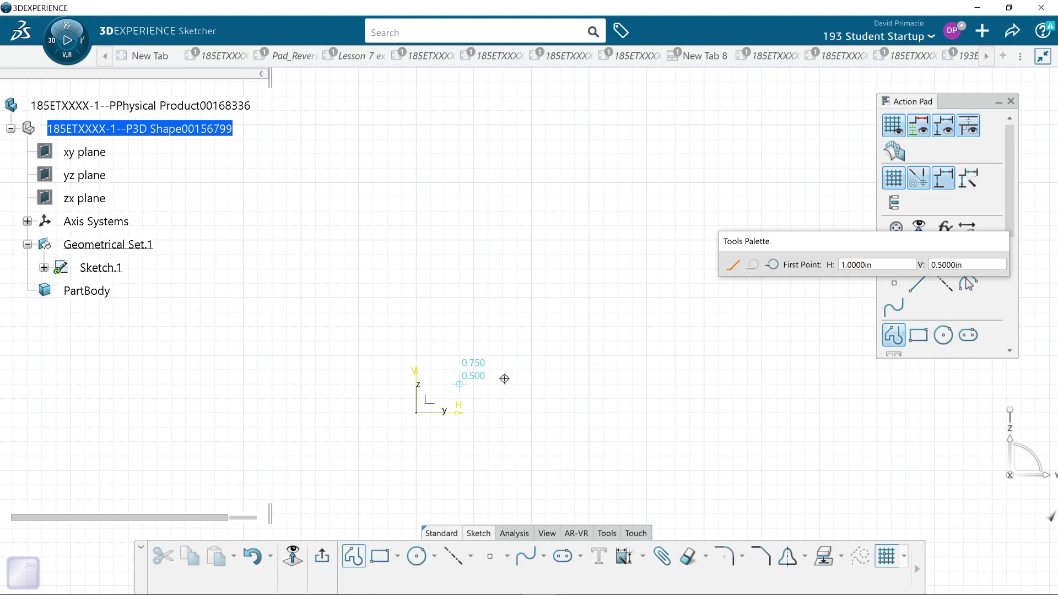
pyautogui.click(532, 360)
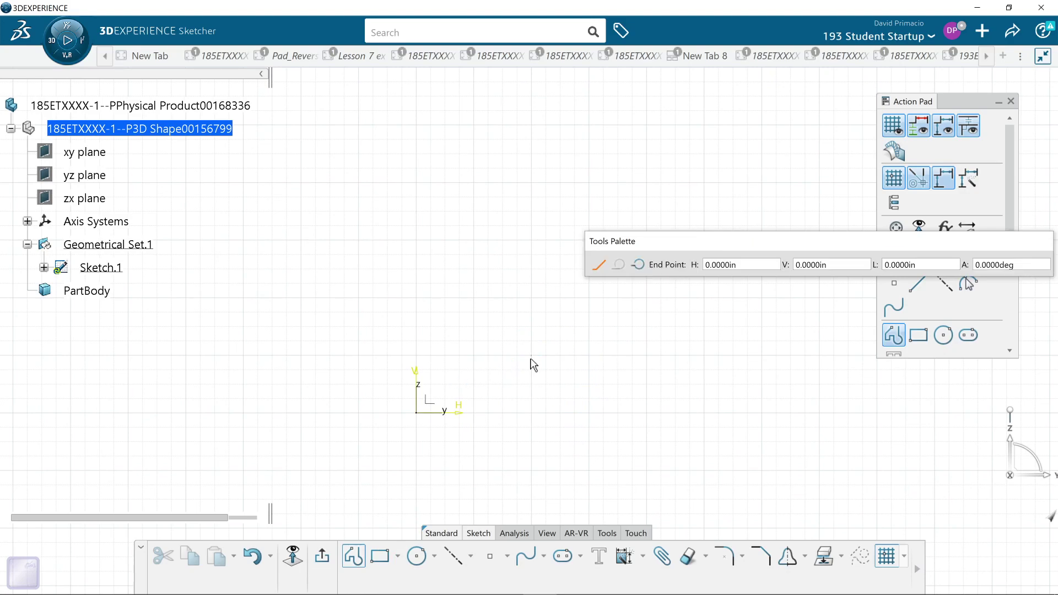
pyautogui.click(433, 357)
pyautogui.moveTo(418, 351); pyautogui.dragTo(412, 340)
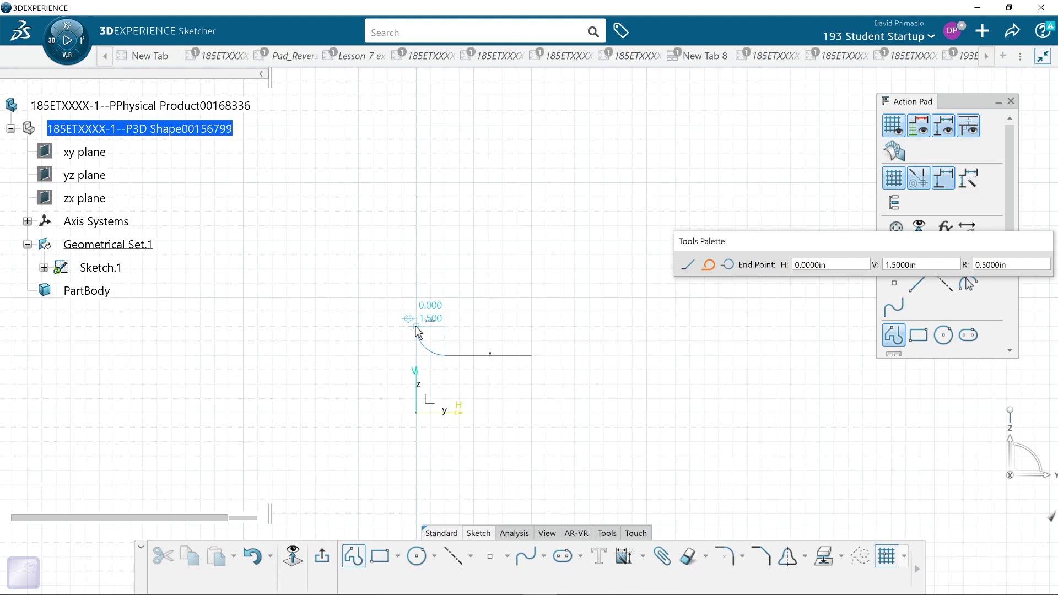
pyautogui.click(416, 328)
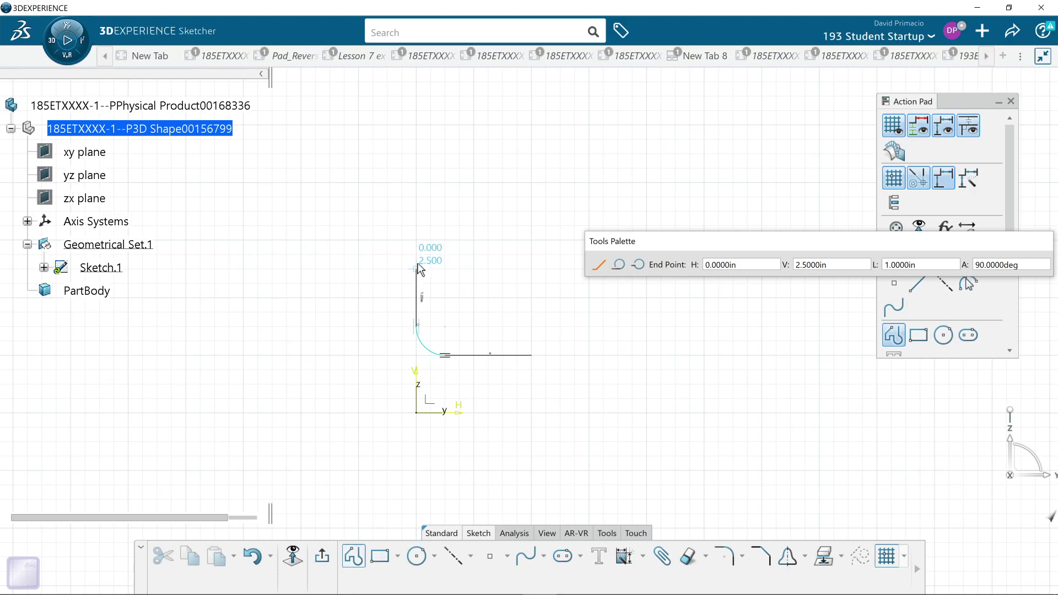
# Step: Continue the profile up to V 2.5 in, across the top at V 3 in, and round both upper corners with 0.5 in tangent arcs
pyautogui.click(417, 268)
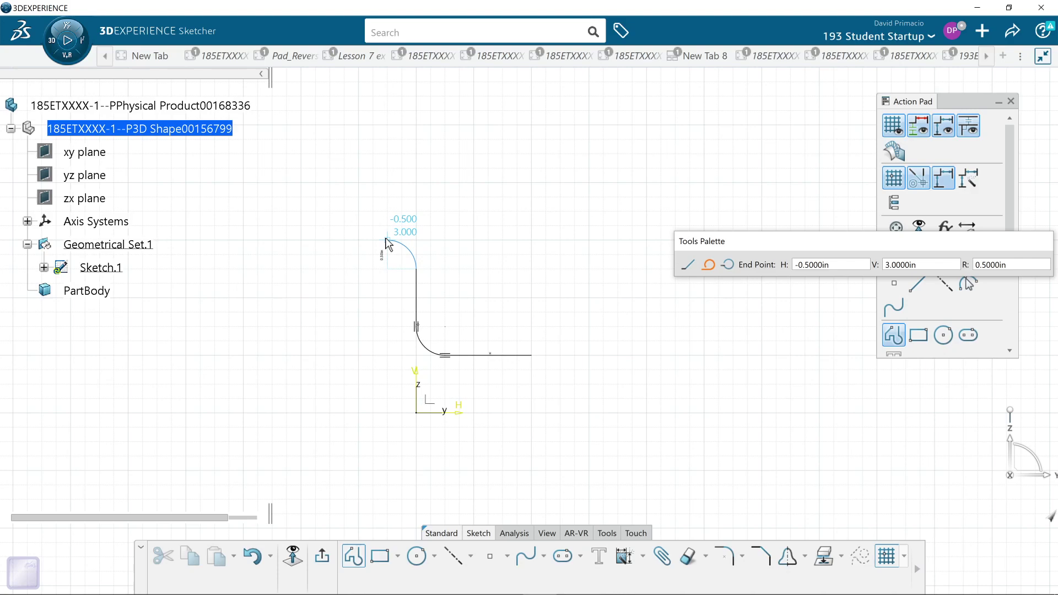
pyautogui.click(386, 241)
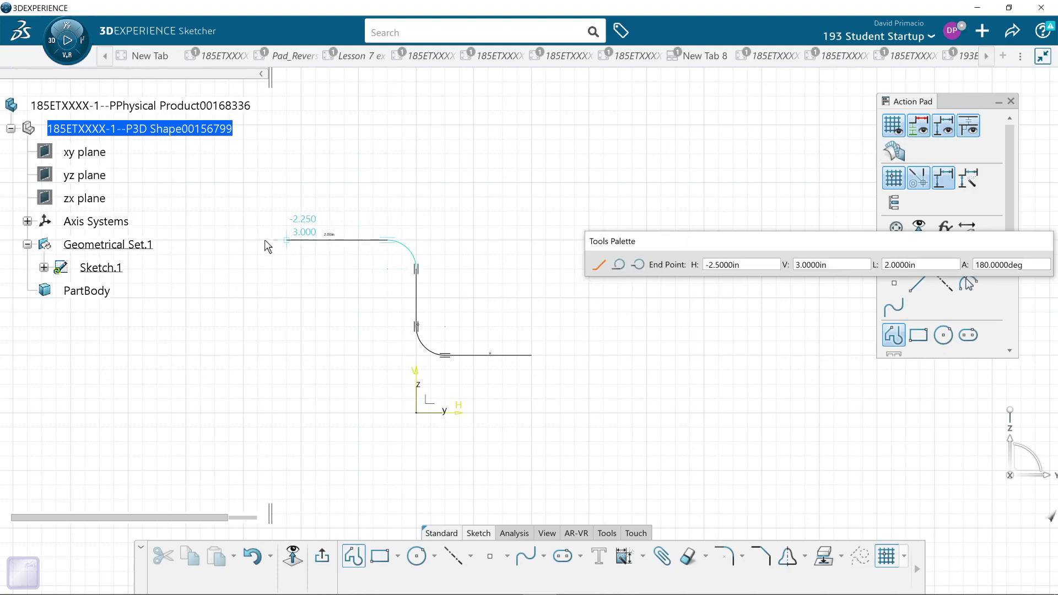
pyautogui.click(215, 241)
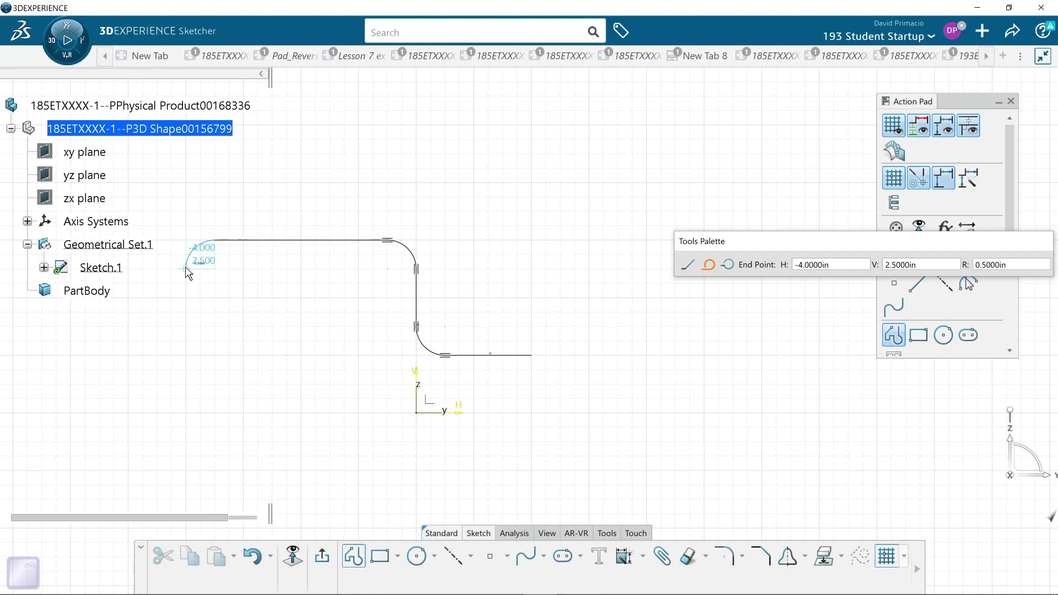
pyautogui.click(186, 271)
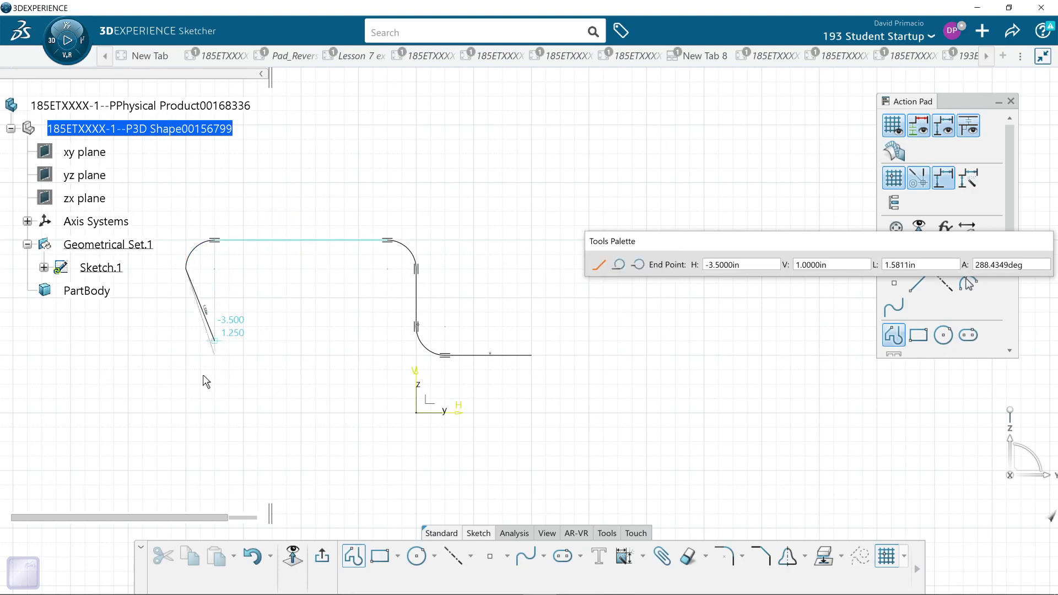
# Step: Continue the profile down at H -4 in and across at V -2 in, rounding both lower corners with 0.5 in arcs ending at H 0, V -1.5 in
pyautogui.moveTo(187, 485)
pyautogui.mouseDown(button='middle')
pyautogui.moveTo(208, 444)
pyautogui.moveTo(208, 412)
pyautogui.mouseUp(button='middle')
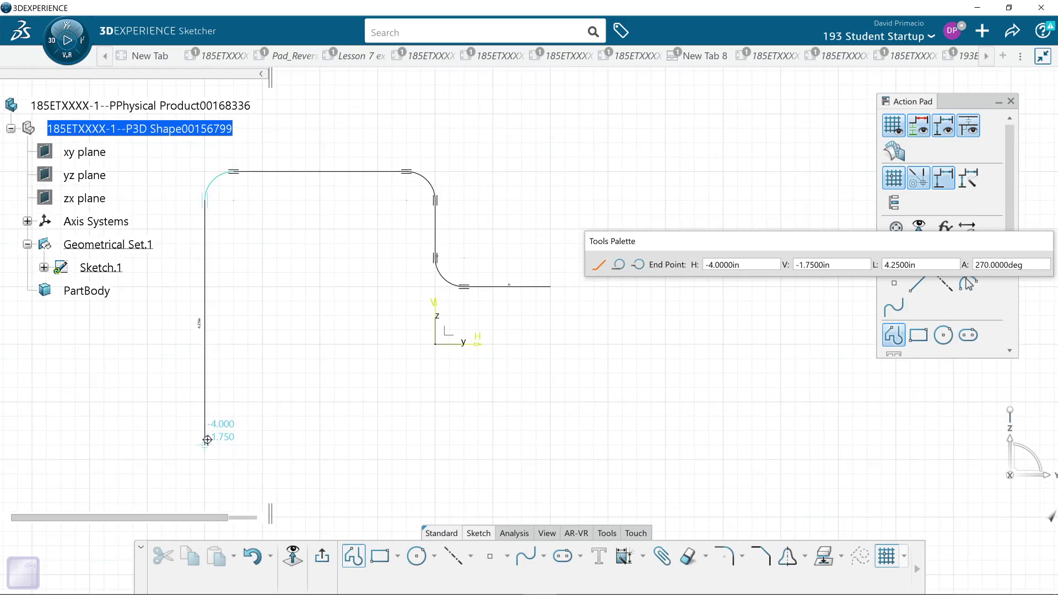
pyautogui.click(208, 437)
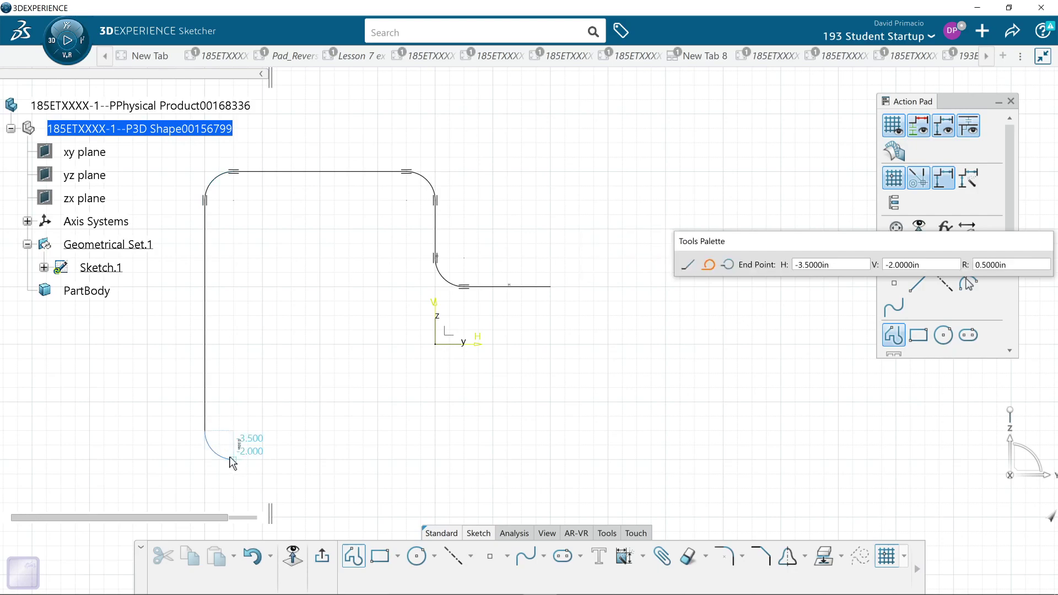
pyautogui.click(231, 460)
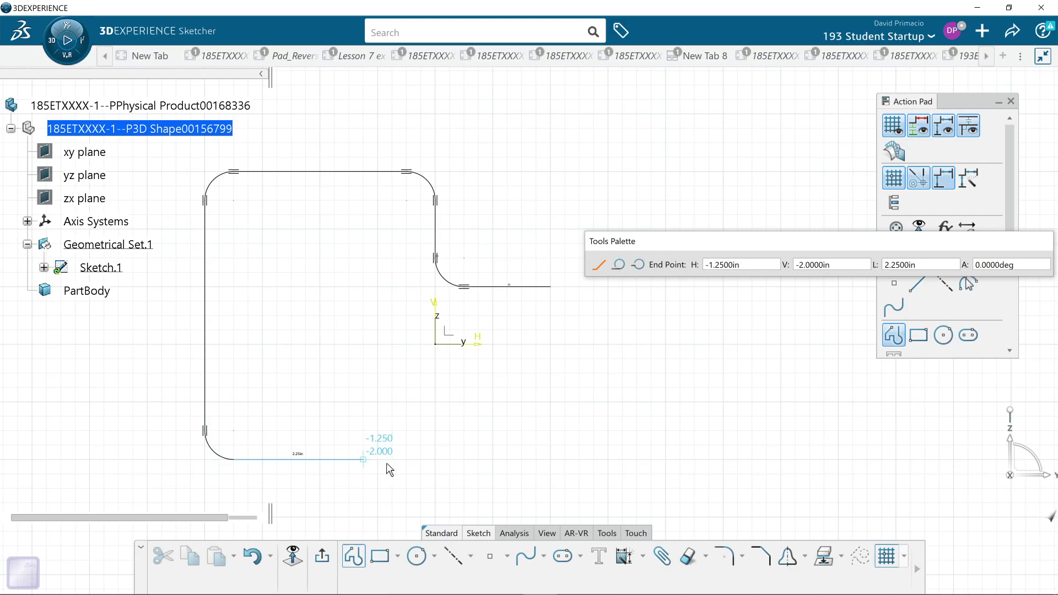
pyautogui.click(416, 460)
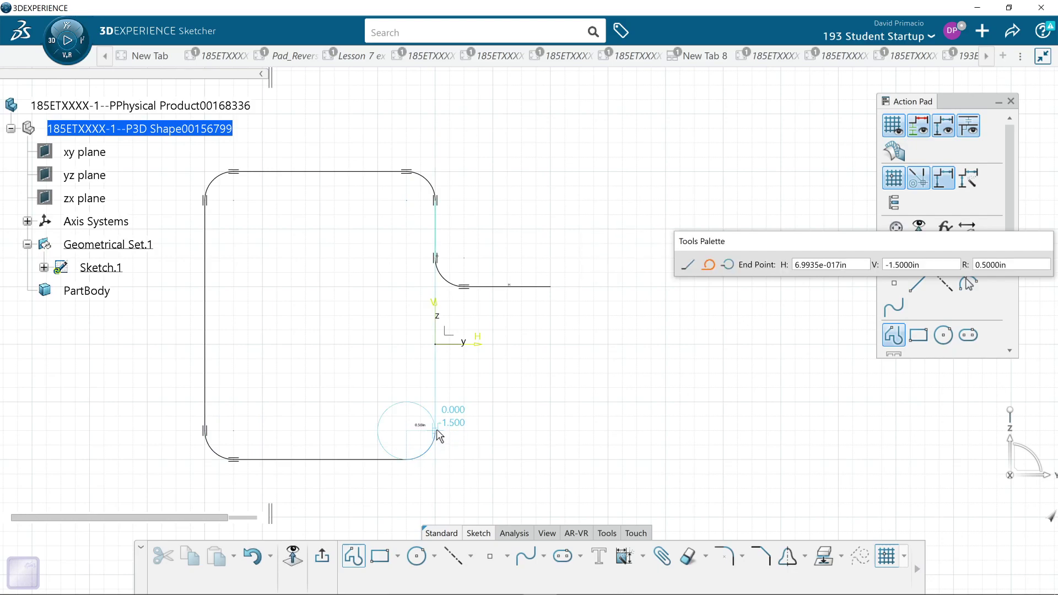
pyautogui.click(437, 431)
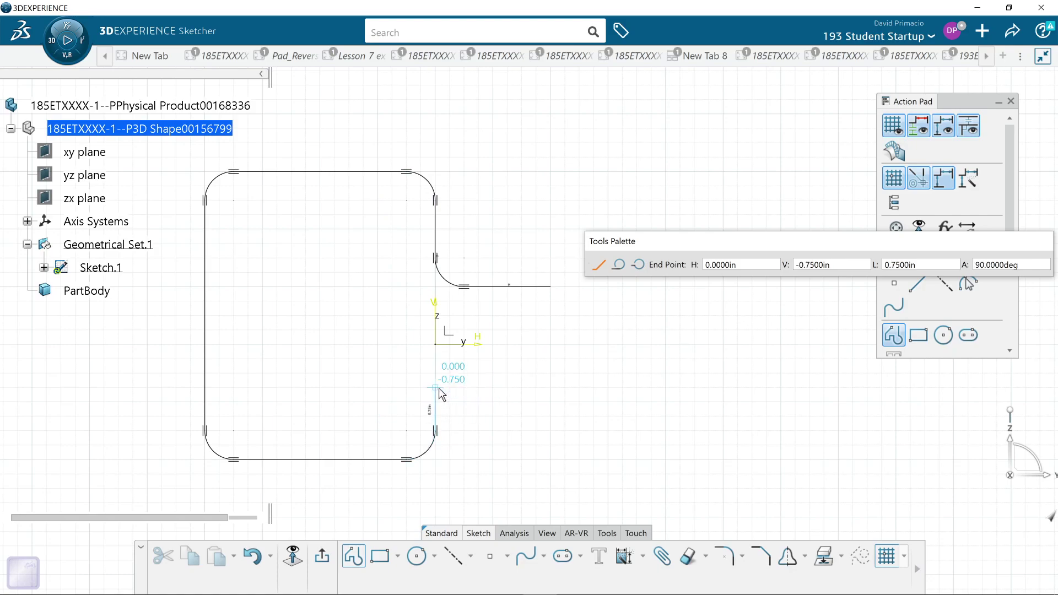
pyautogui.moveTo(439, 389); pyautogui.dragTo(459, 372)
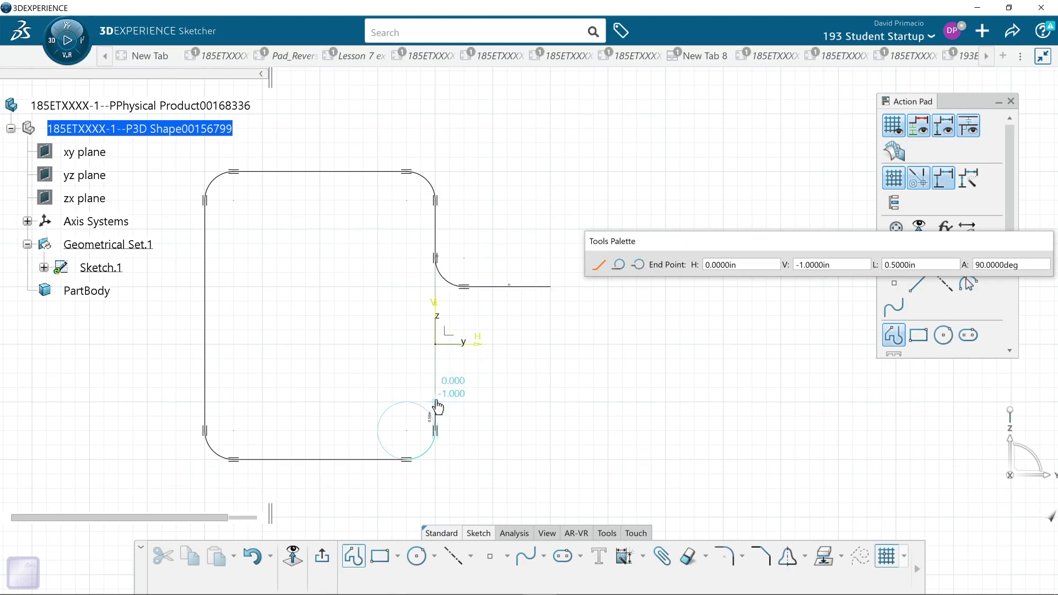
pyautogui.moveTo(435, 394); pyautogui.dragTo(460, 381)
pyautogui.click(465, 377)
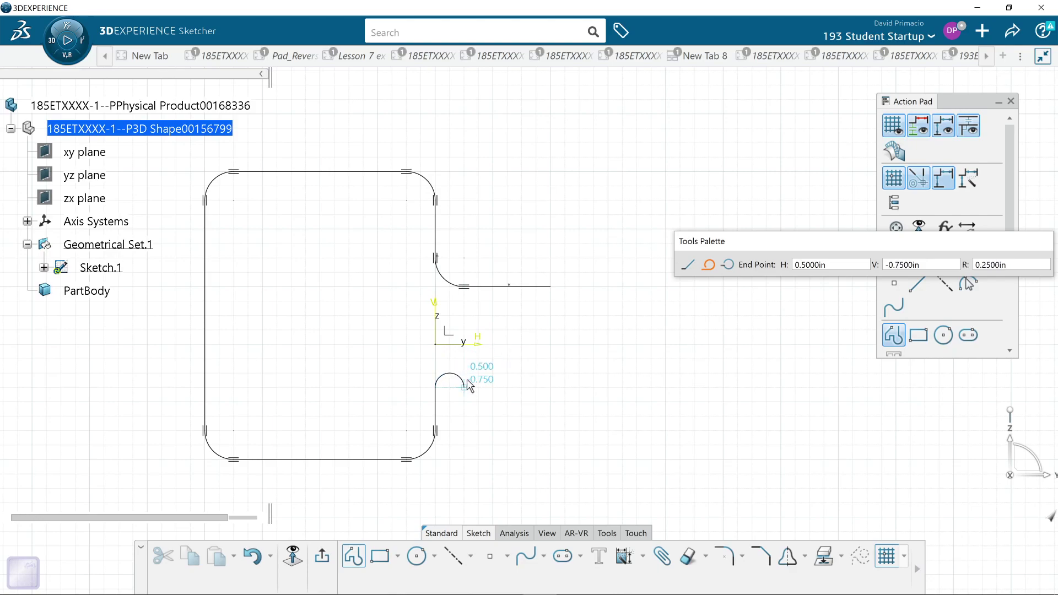
pyautogui.hotkey('ctrl', 'z')
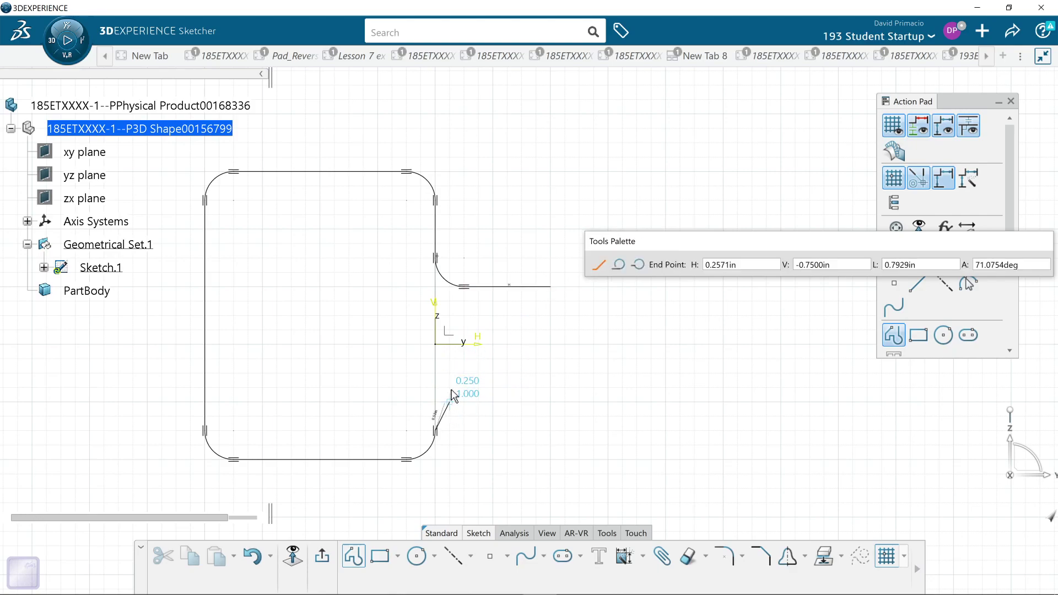
# Step: Add a vertical line to V -0.75 in, a tangent 0.5 in arc to H 0.5, V -0.25 in, and a horizontal line to H 2 in
pyautogui.moveTo(440, 387); pyautogui.dragTo(463, 389)
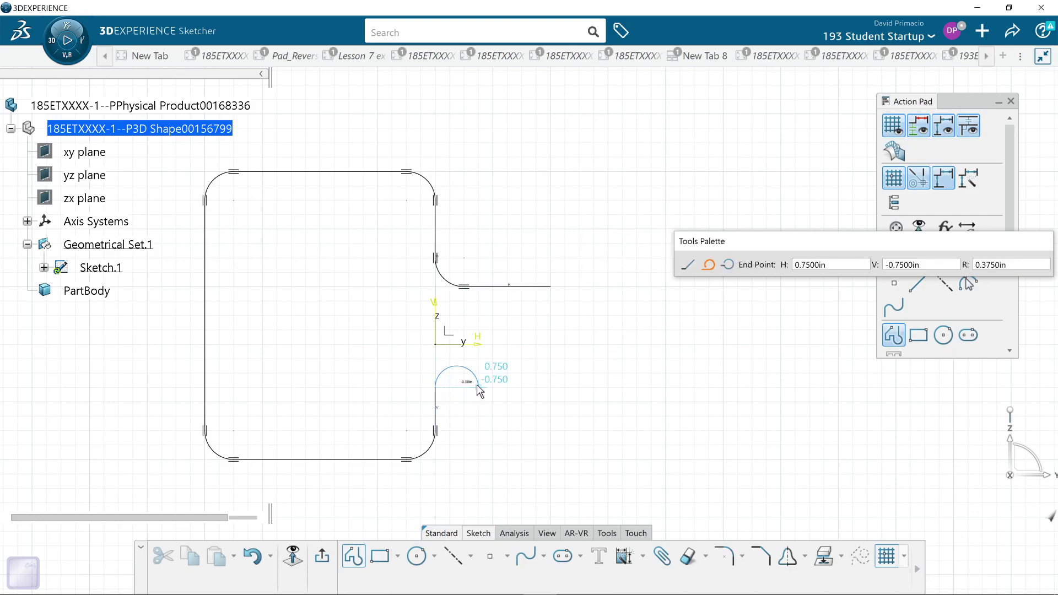
pyautogui.click(461, 359)
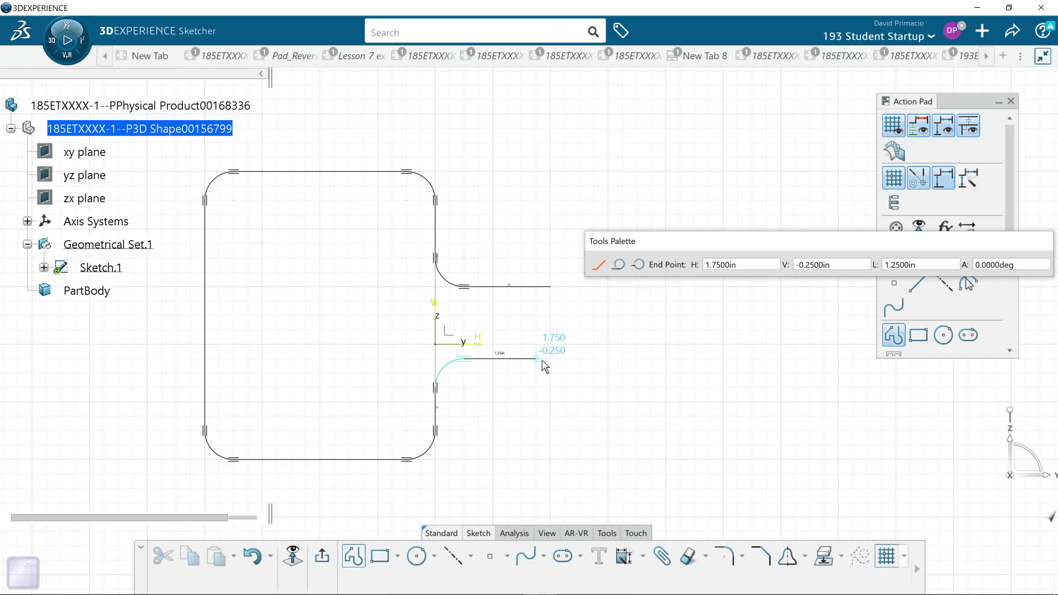
pyautogui.doubleClick(554, 361)
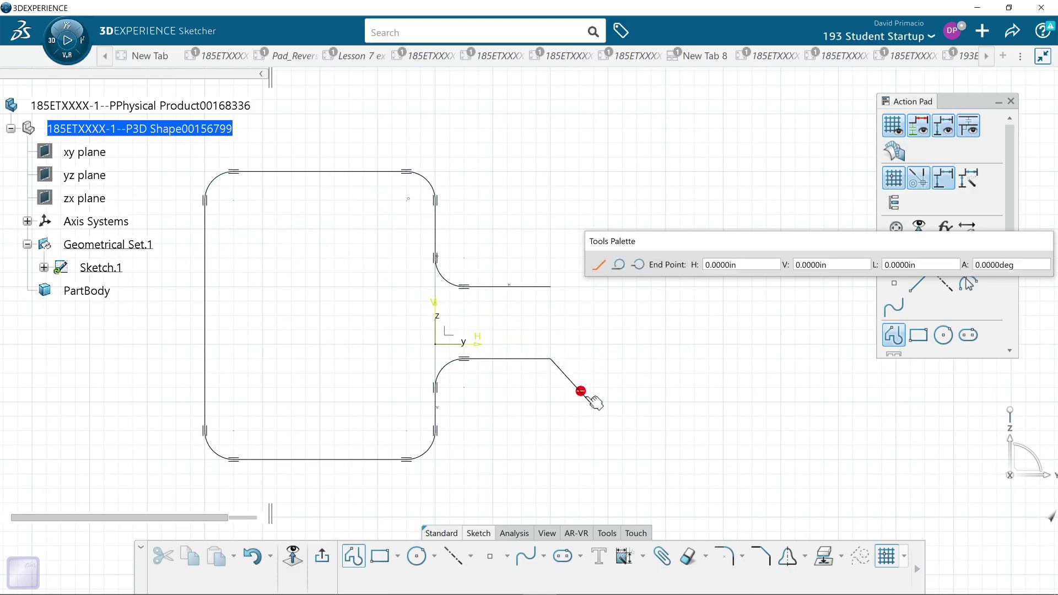
# Step: End the profile and delete the stray diagonal line beyond the end of the lower horizontal line
pyautogui.doubleClick(588, 400)
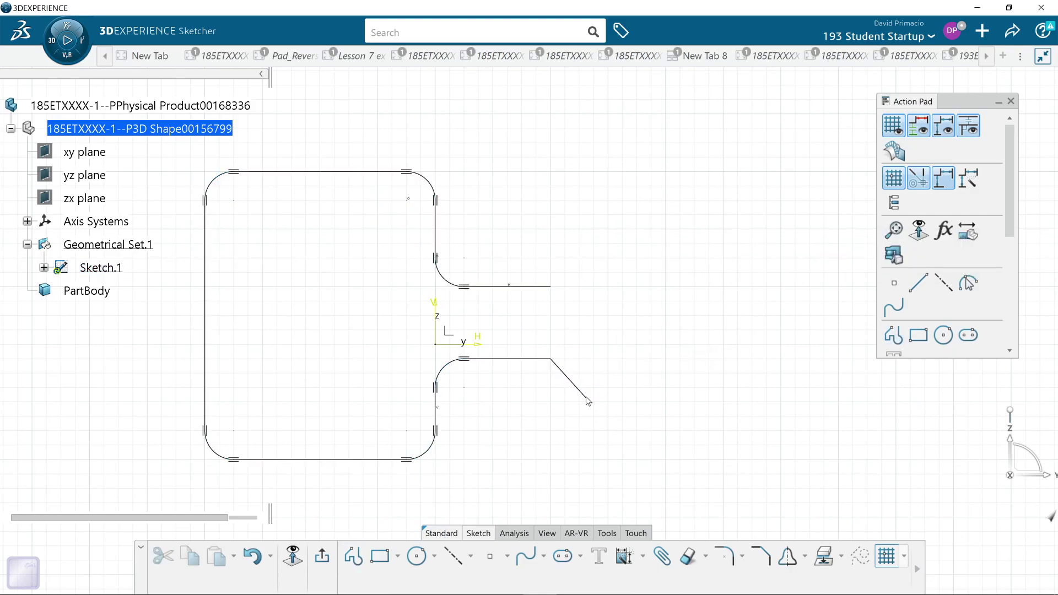
pyautogui.click(577, 388)
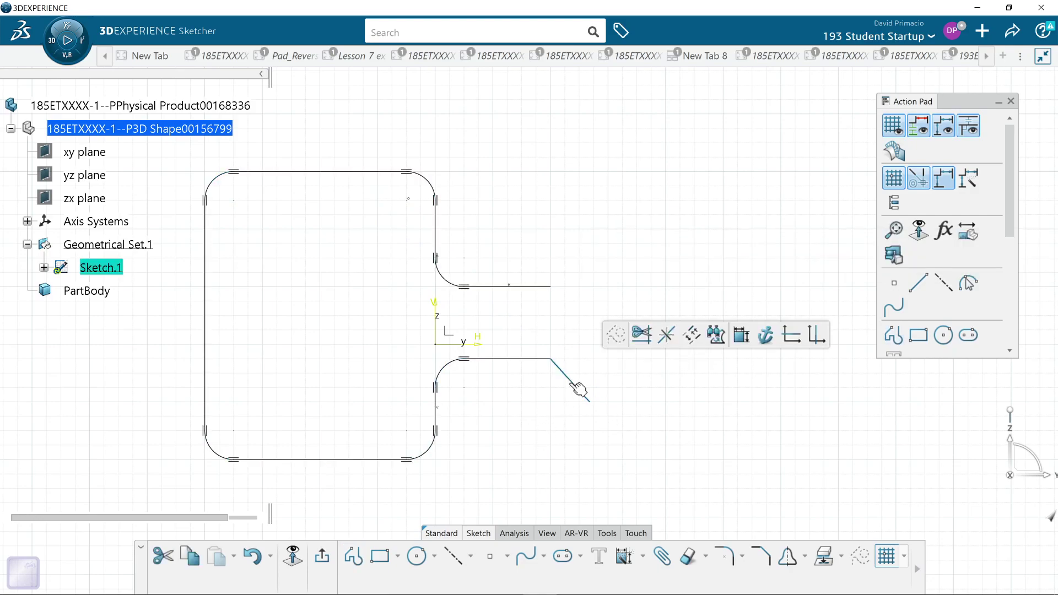
pyautogui.press('Delete')
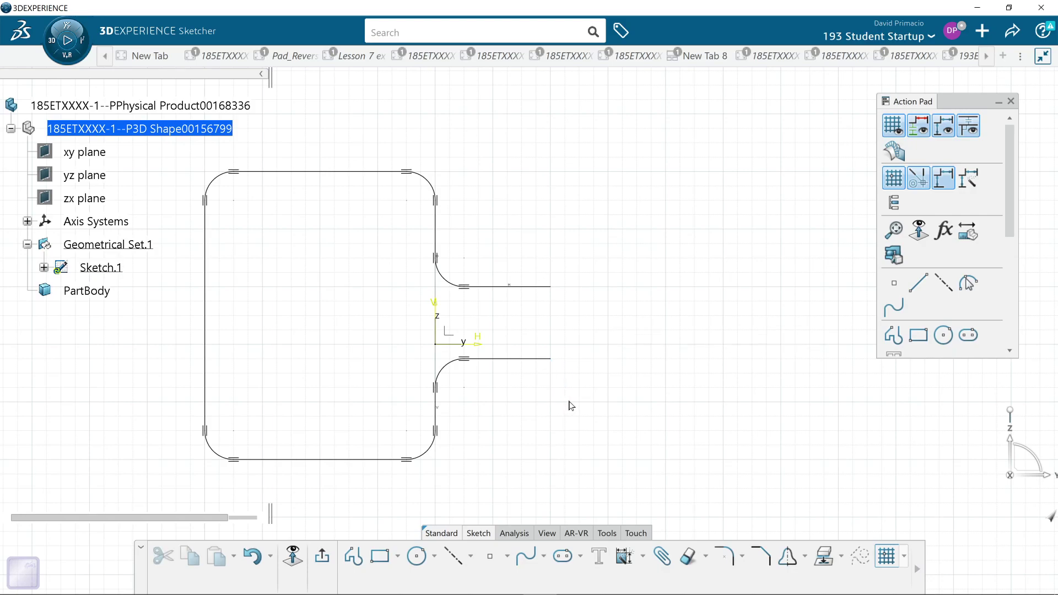
# Step: Close the profile's open end with a vertical line joining the ends of the two horizontal lines
pyautogui.click(380, 556)
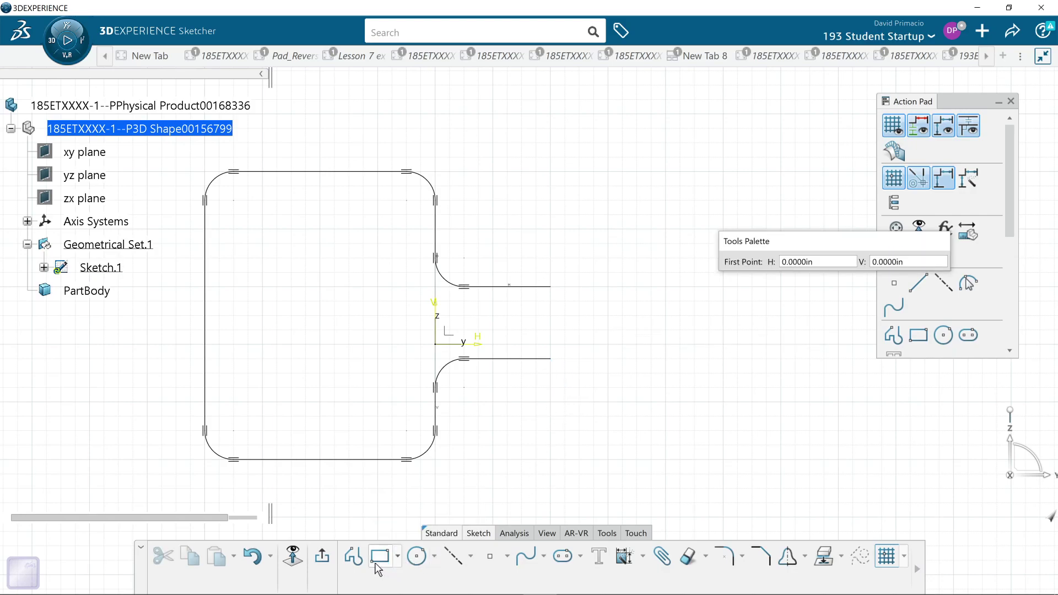
pyautogui.click(476, 561)
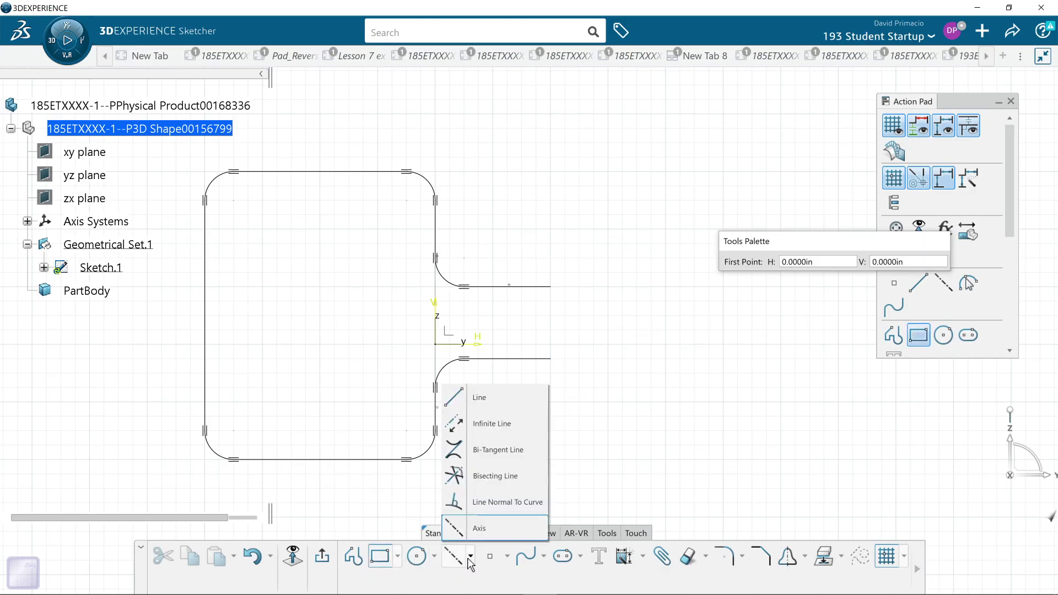
pyautogui.click(466, 397)
pyautogui.click(554, 298)
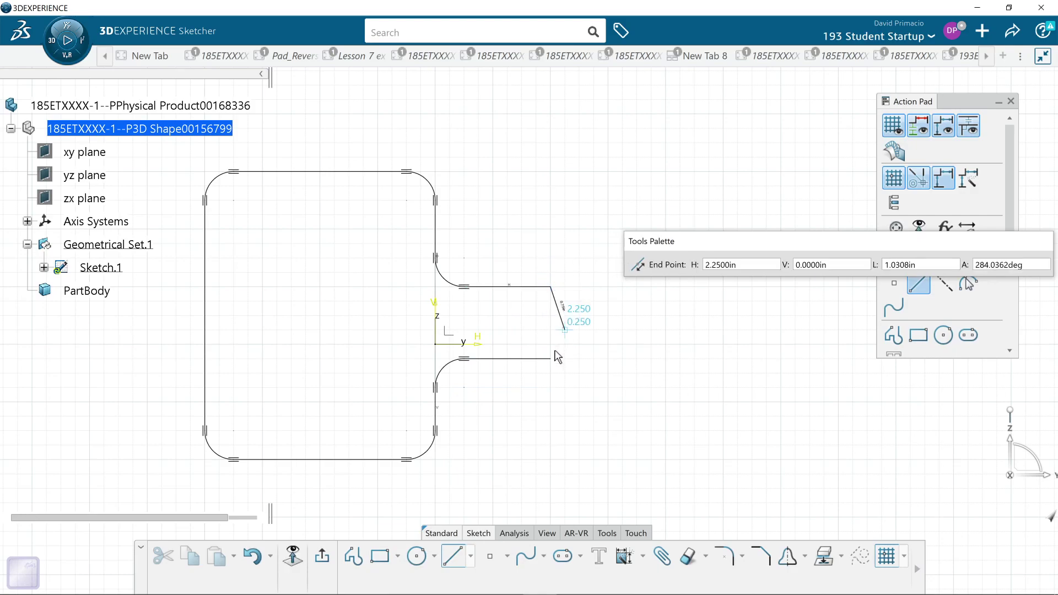
pyautogui.click(555, 362)
# Step: Round the two corners at the free end of the narrow tab with a 0.5 in radius
pyautogui.click(544, 412)
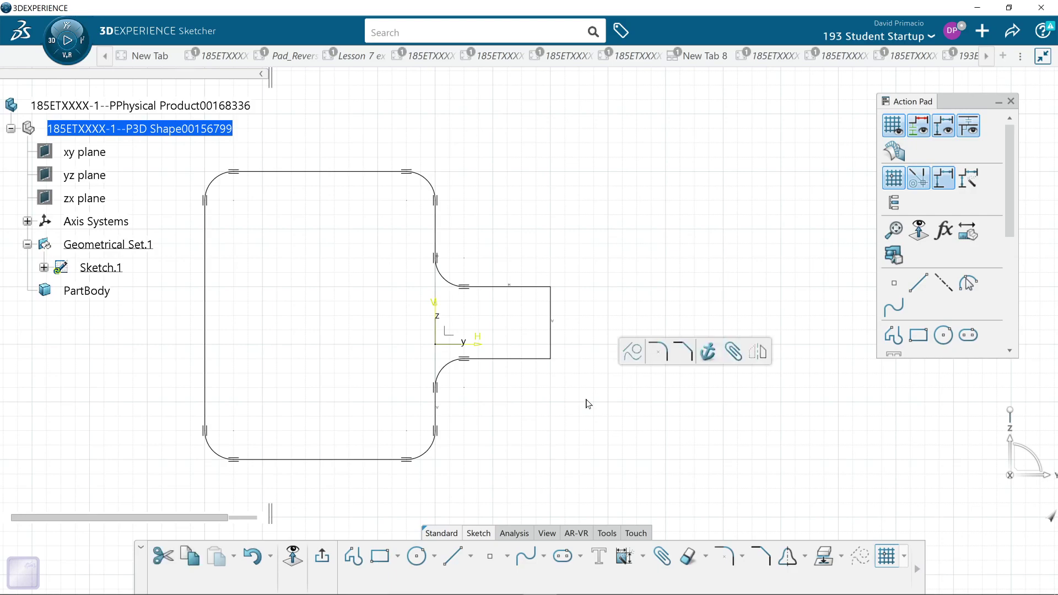
pyautogui.click(658, 352)
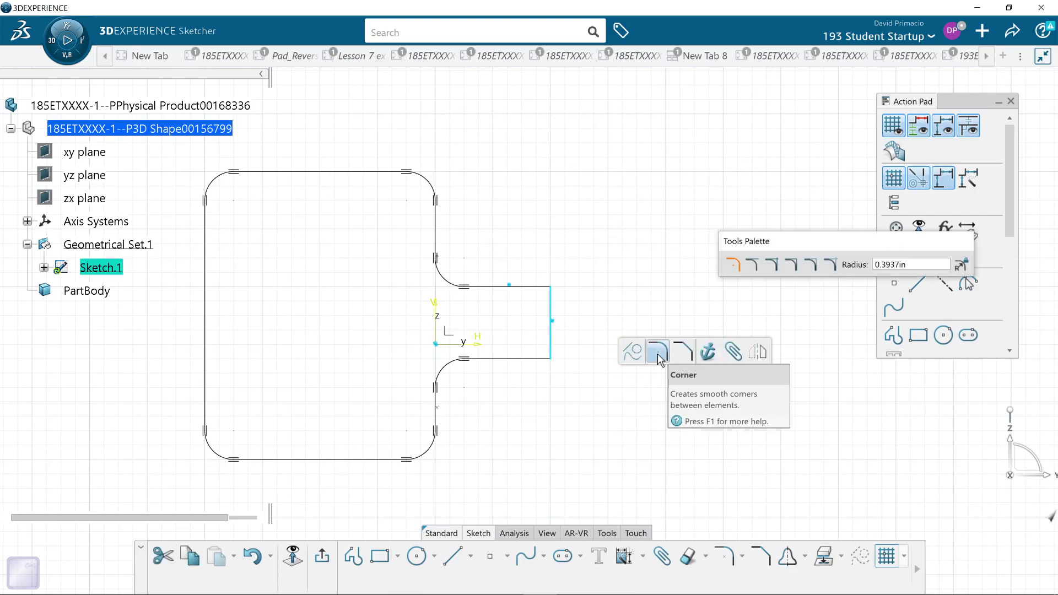
pyautogui.write('0.5')
pyautogui.press('Return')
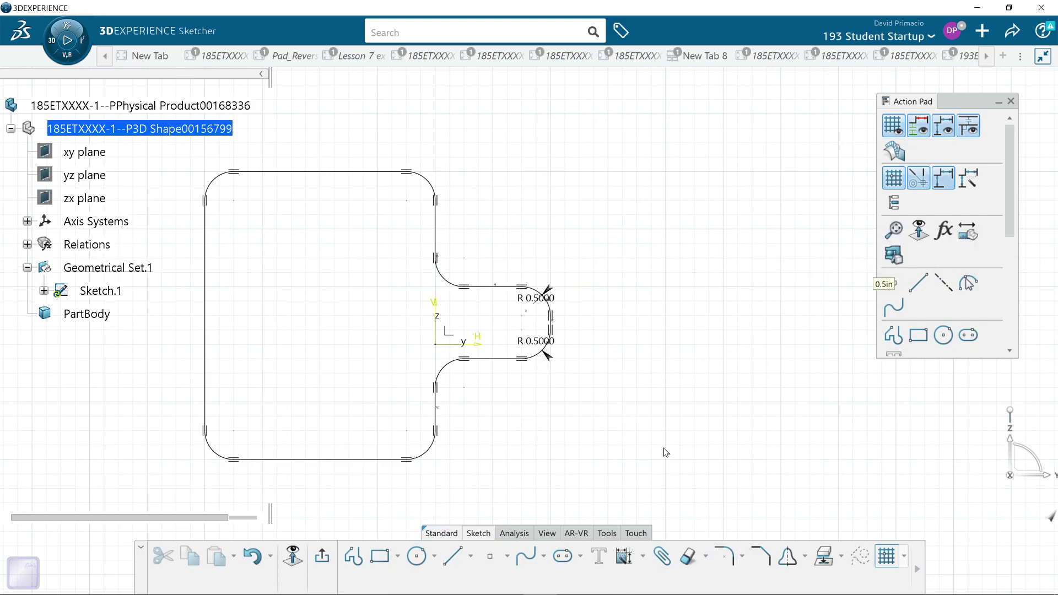
# Step: Exit the sketch and show the profile in isometric view
pyautogui.click(323, 556)
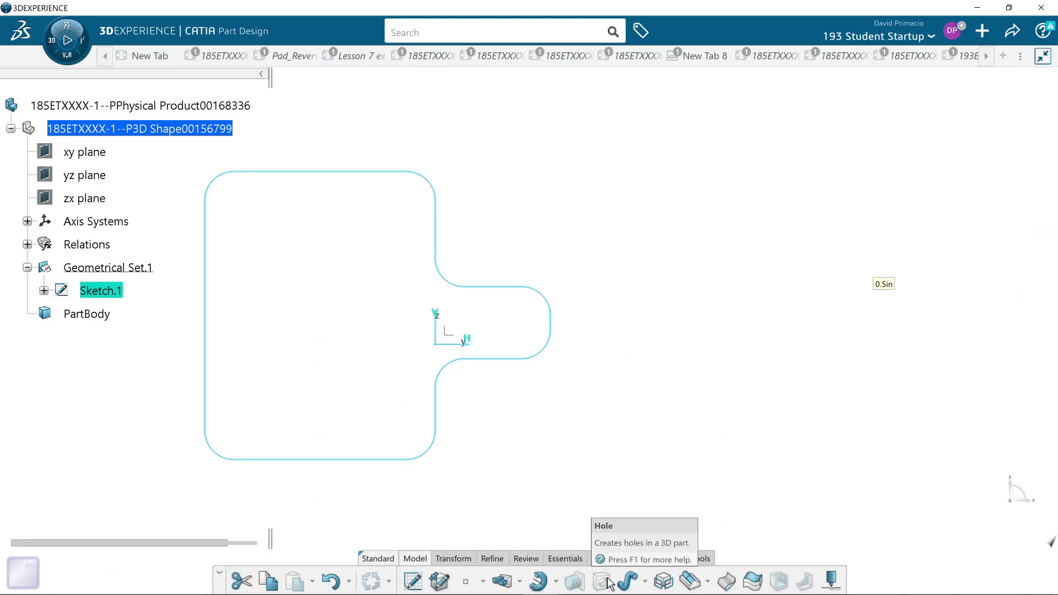
pyautogui.click(643, 559)
pyautogui.click(594, 581)
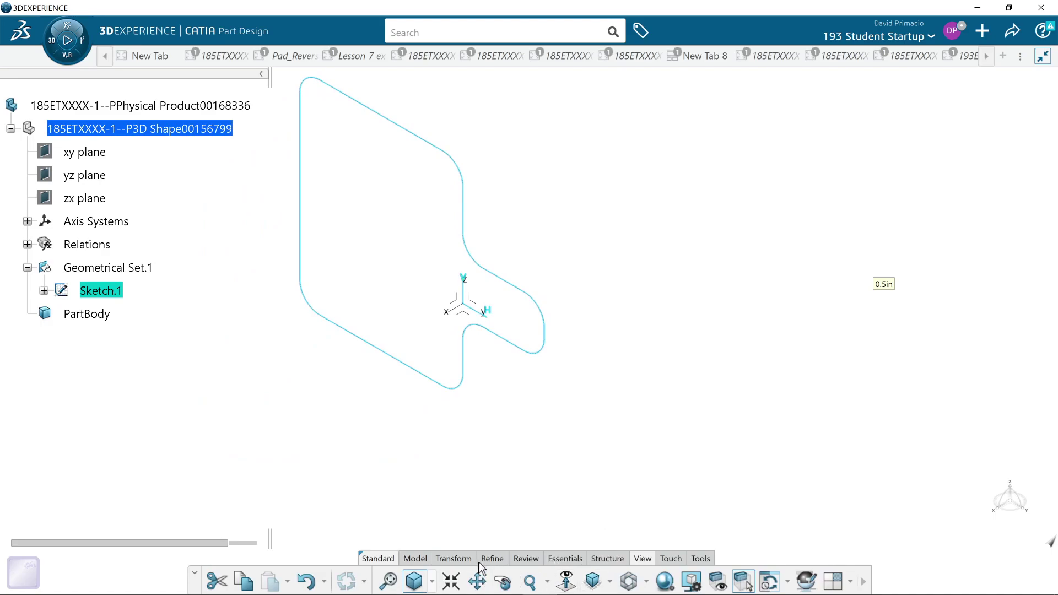
# Step: Create a Pad from the closed profile sketch with the default first-limit length of 0.7874 in
pyautogui.click(422, 561)
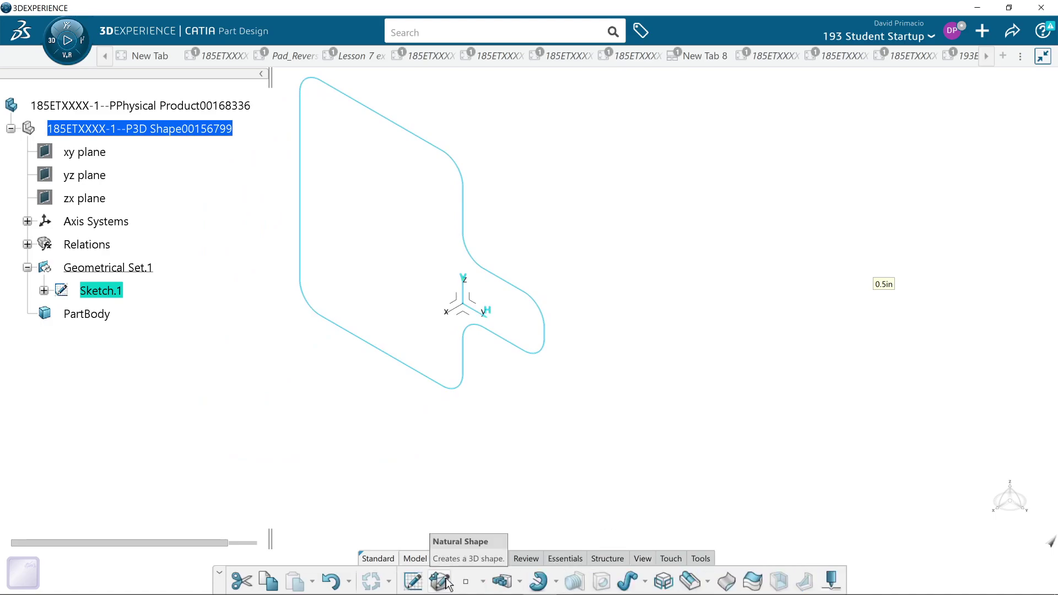
pyautogui.click(522, 585)
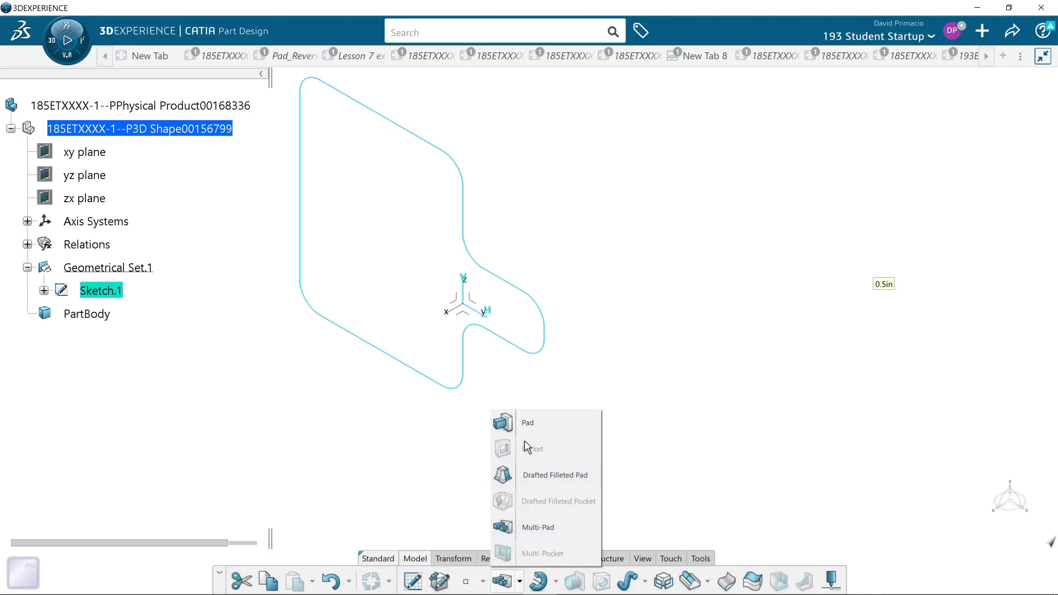
pyautogui.click(510, 419)
pyautogui.click(627, 359)
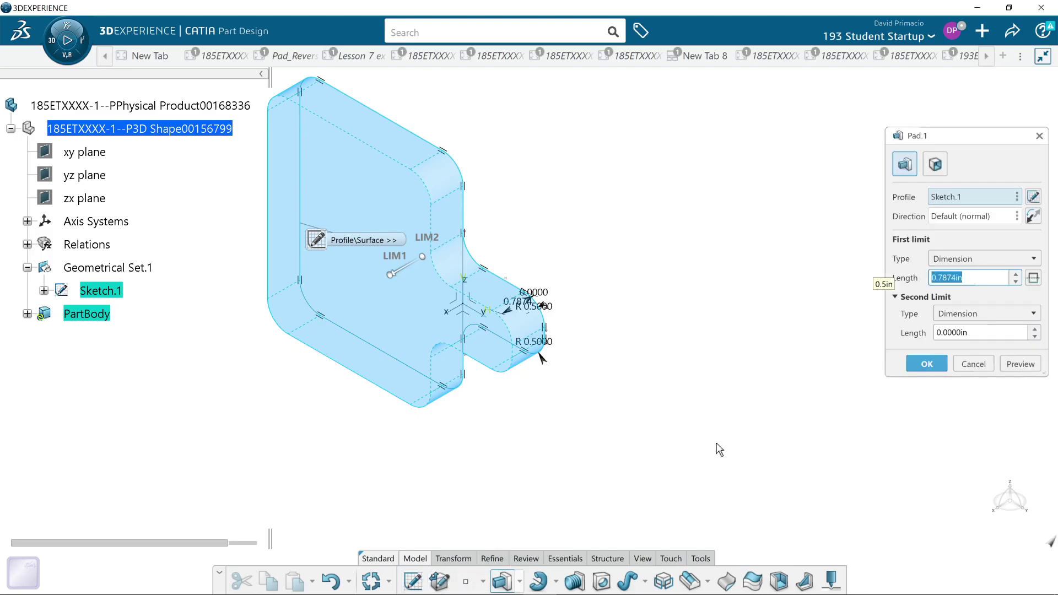
pyautogui.click(919, 365)
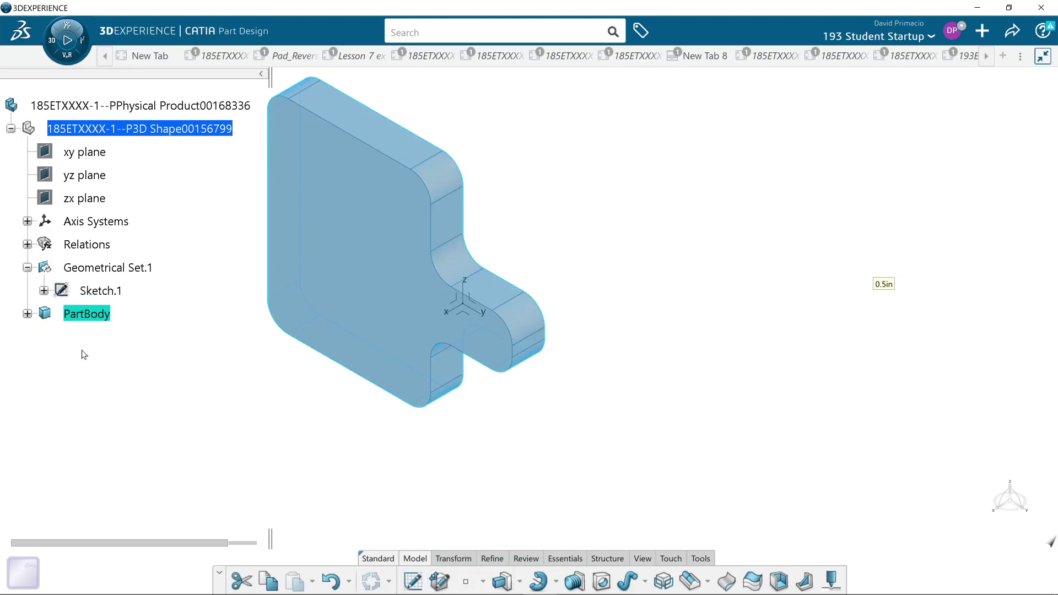
# Step: Move Sketch.1 from Geometrical Set.1 into PartBody and expand PartBody and Pad.1 in the tree to show it
pyautogui.click(103, 292)
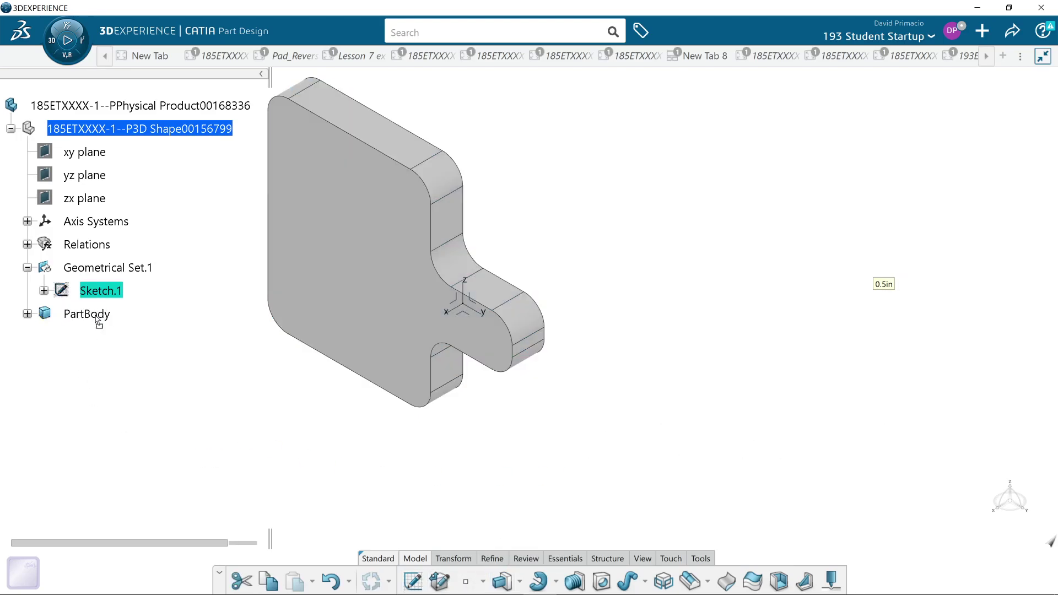
pyautogui.moveTo(97, 318); pyautogui.dragTo(91, 315)
pyautogui.click(27, 291)
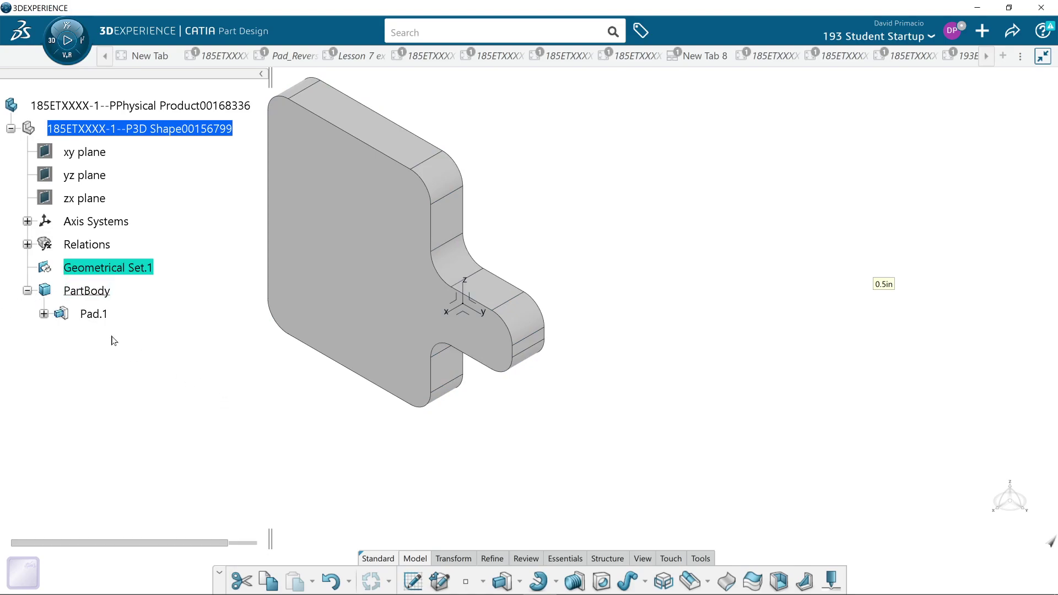
pyautogui.click(43, 314)
# Step: Lay the part flat in view and highlight its long side face, convex corner, short flat face and concave corner in turn
pyautogui.moveTo(277, 427); pyautogui.dragTo(568, 470, button='middle')
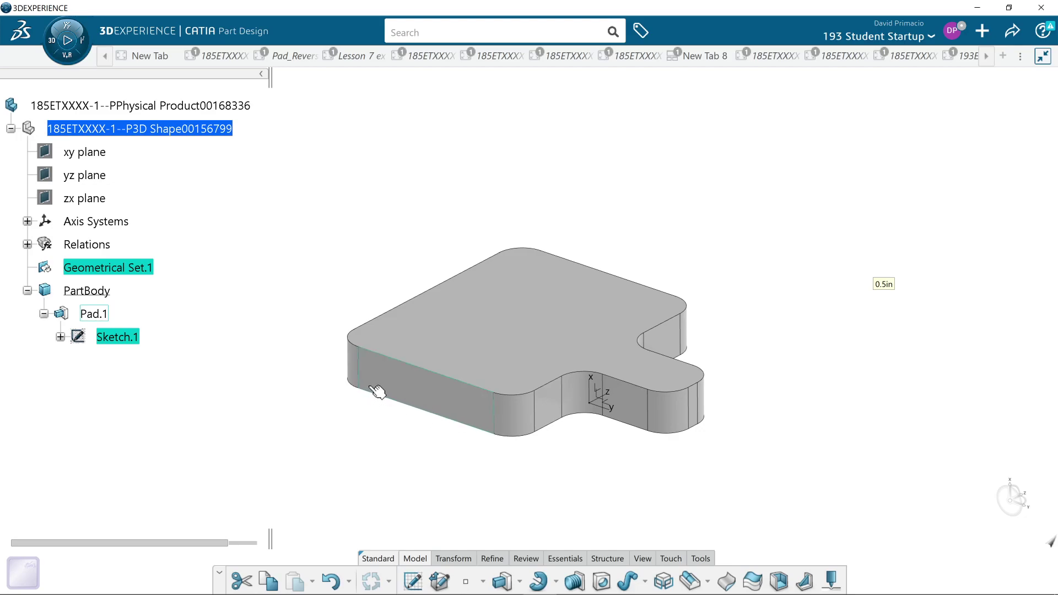
pyautogui.click(439, 407)
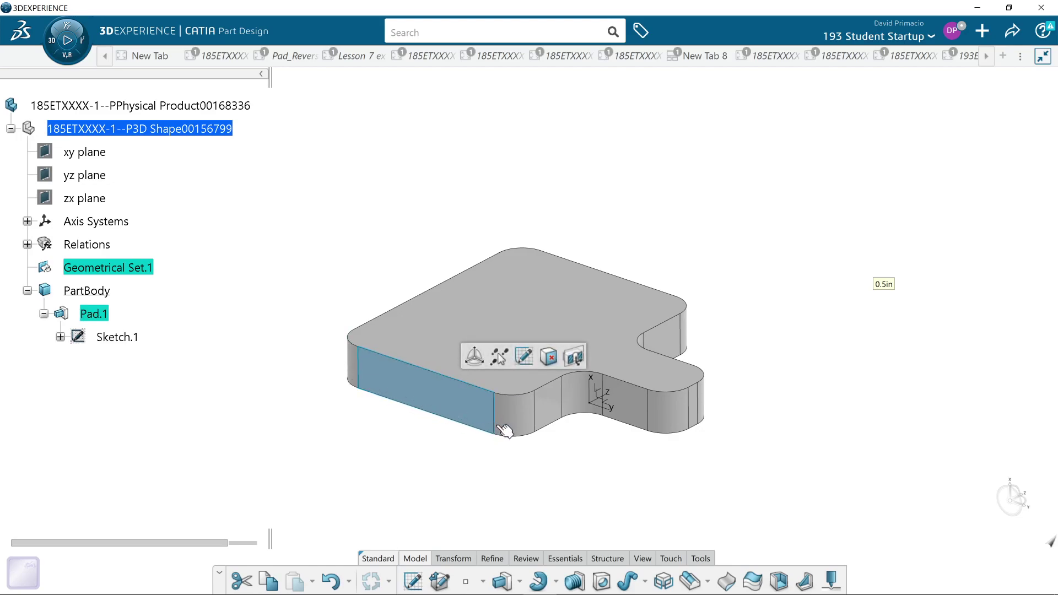
pyautogui.click(516, 428)
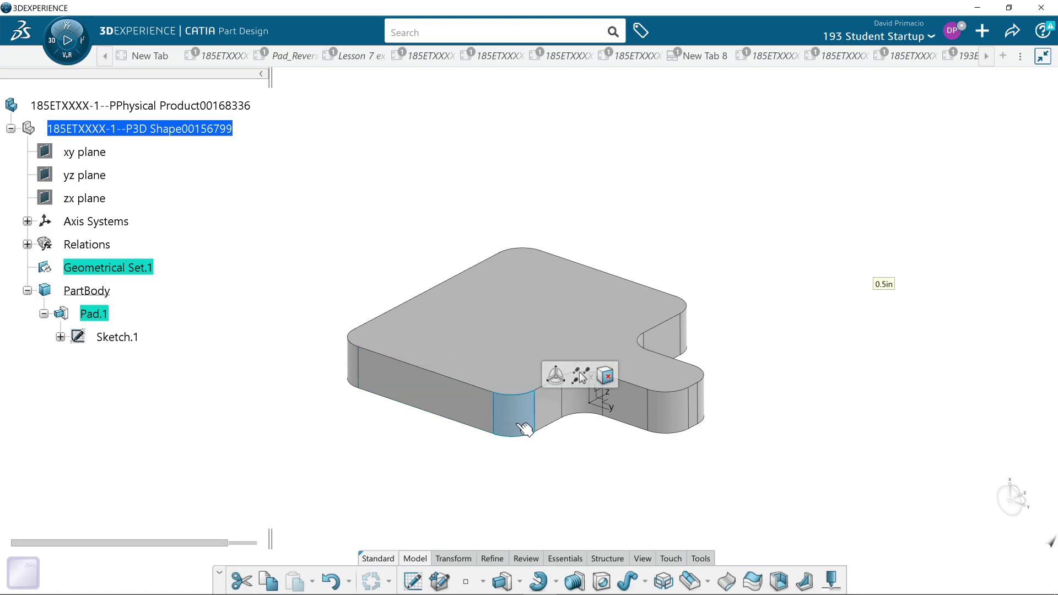
pyautogui.click(551, 417)
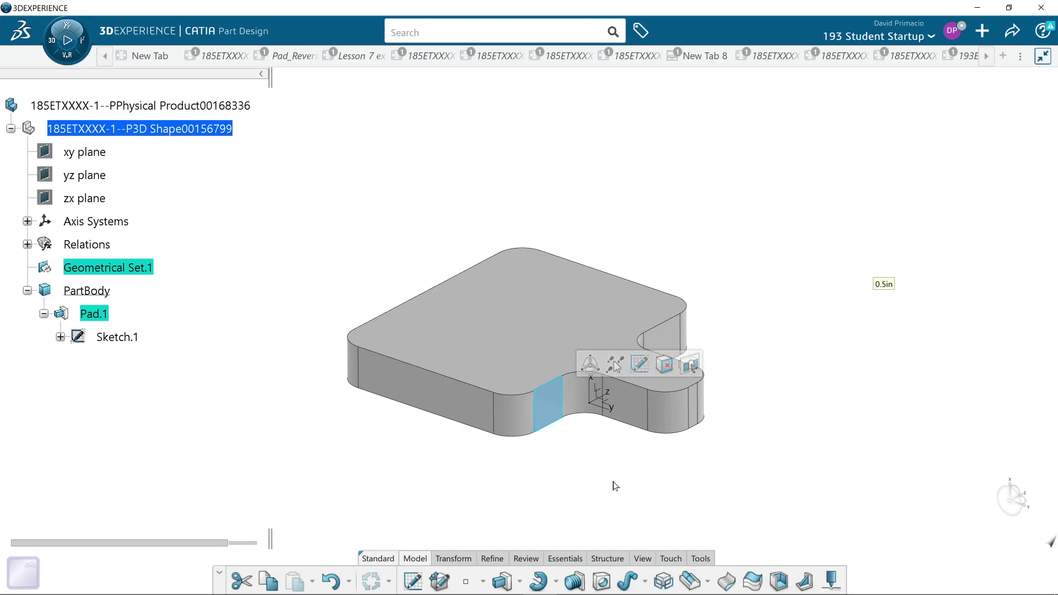
pyautogui.click(580, 396)
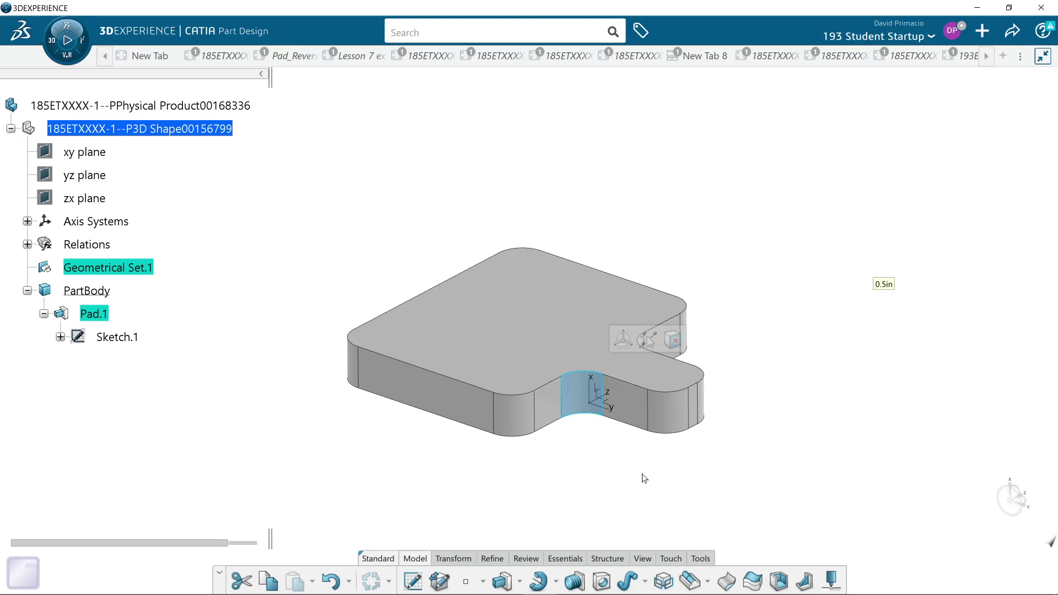
# Step: Edit Sketch.1 under the pad, automatically constrain its entire profile, and exit the sketch
pyautogui.doubleClick(131, 342)
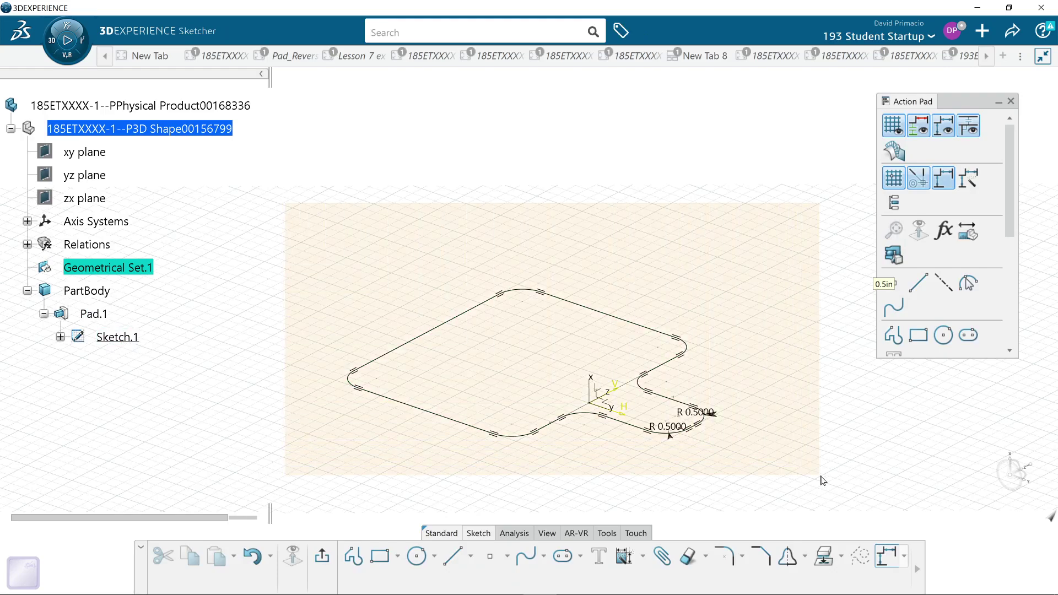
pyautogui.click(622, 559)
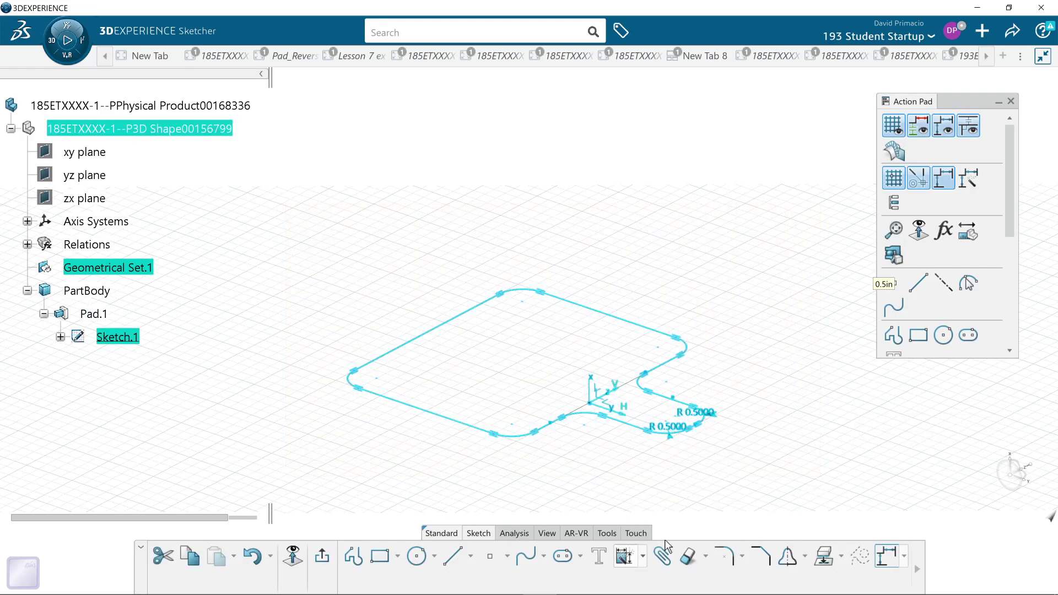
pyautogui.click(735, 305)
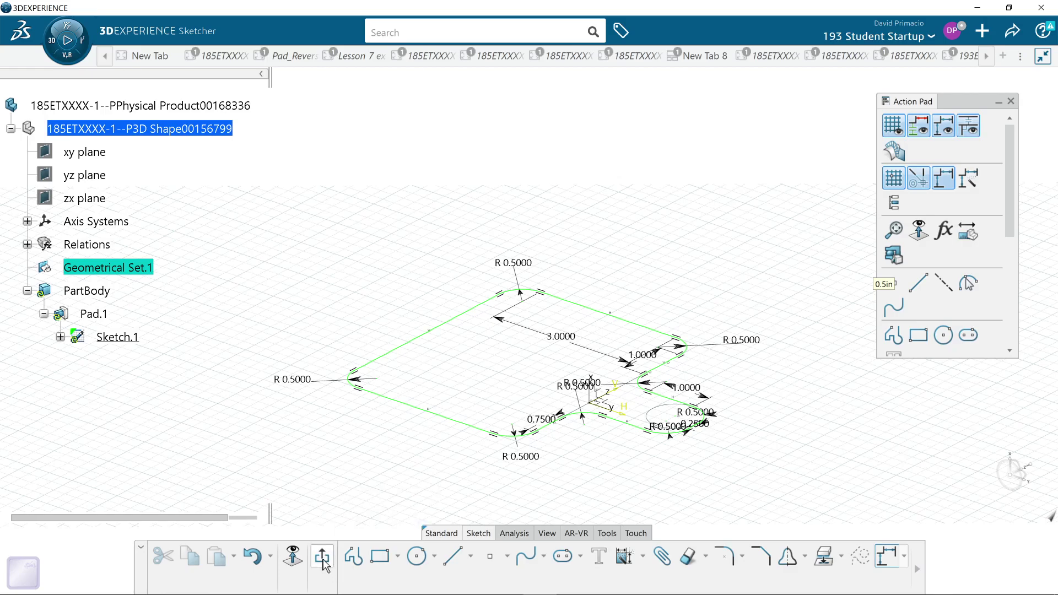
pyautogui.click(477, 528)
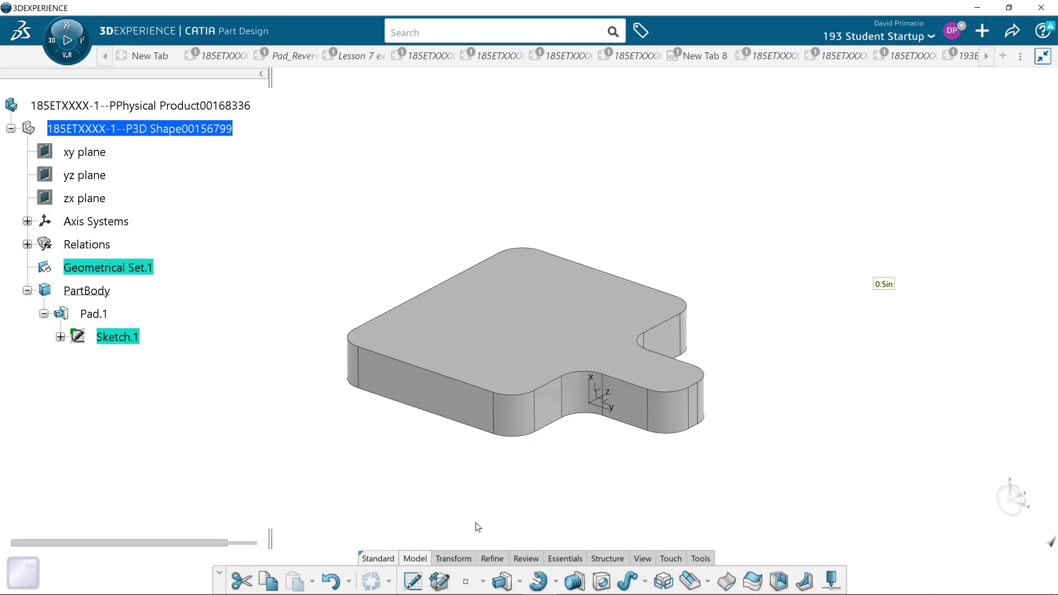
# Step: Examine how adjacent faces meet along the side wall, from the long side face through the corner radii to the tab's rounded end
pyautogui.click(425, 396)
pyautogui.click(515, 419)
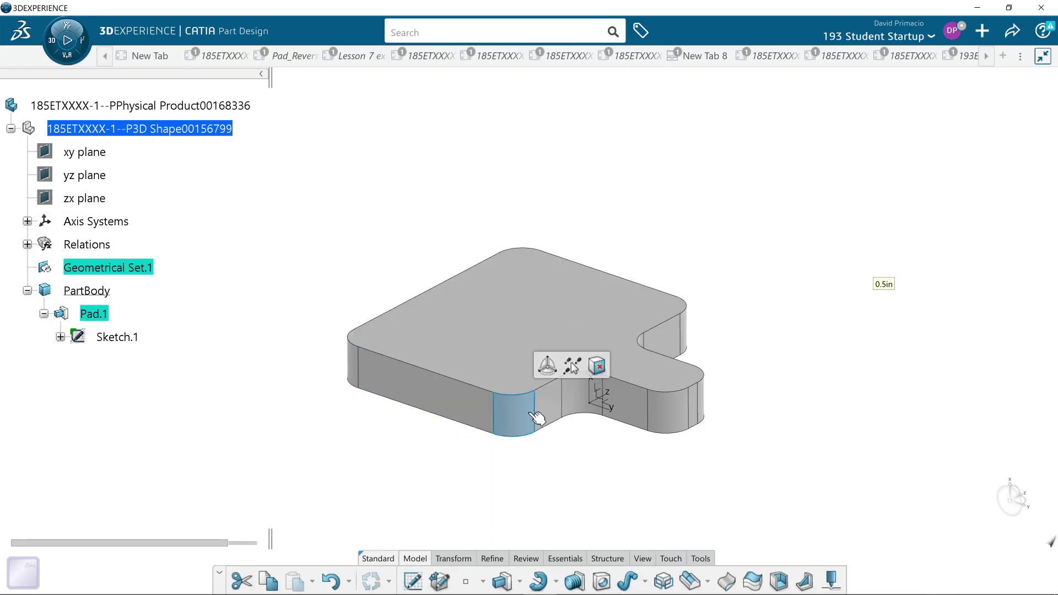
pyautogui.click(553, 409)
pyautogui.click(583, 402)
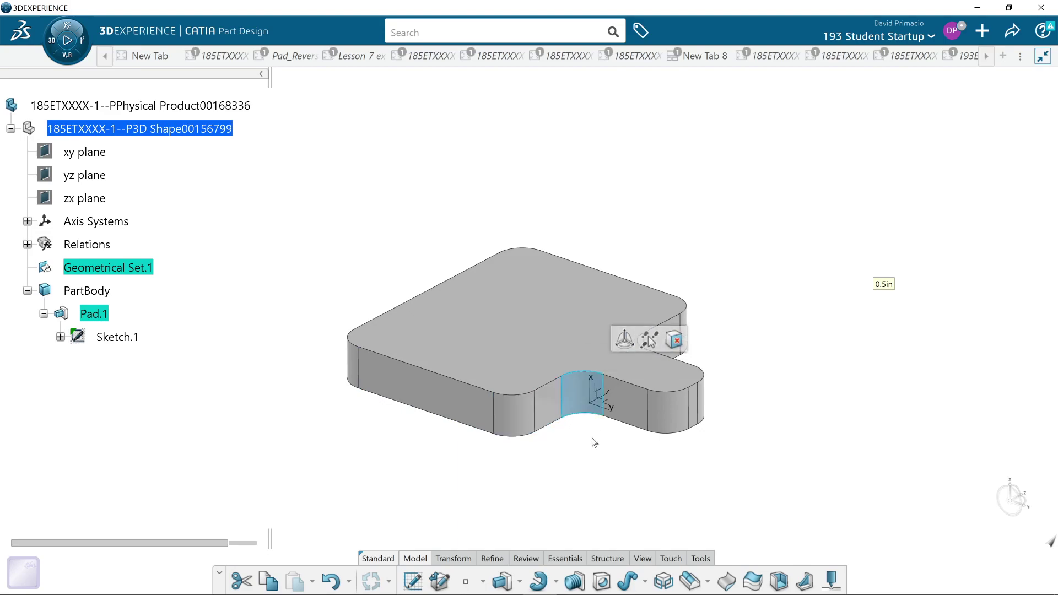
pyautogui.scroll(2, 565, 467)
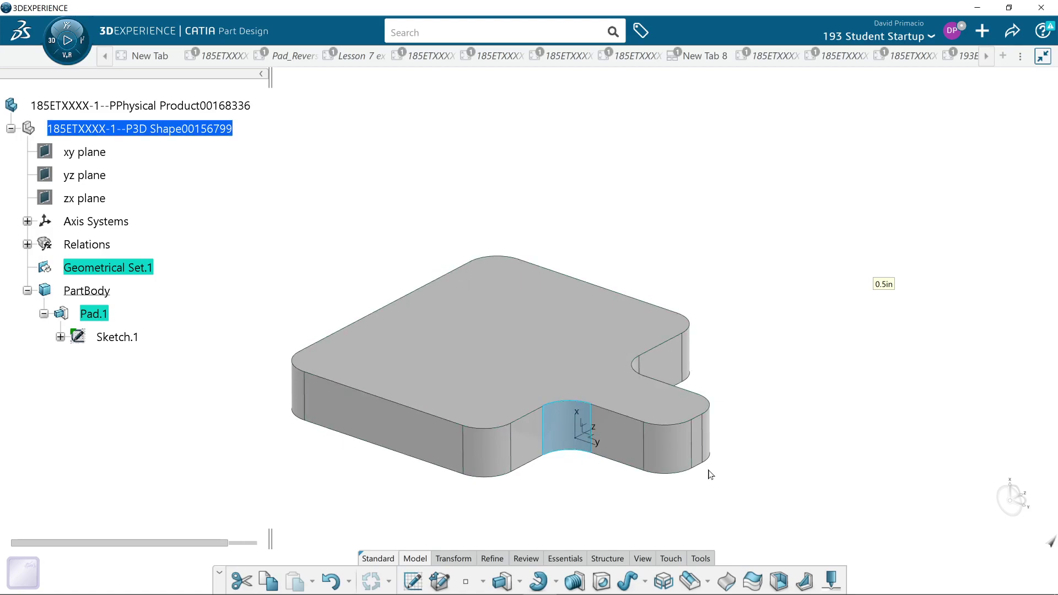
pyautogui.click(685, 455)
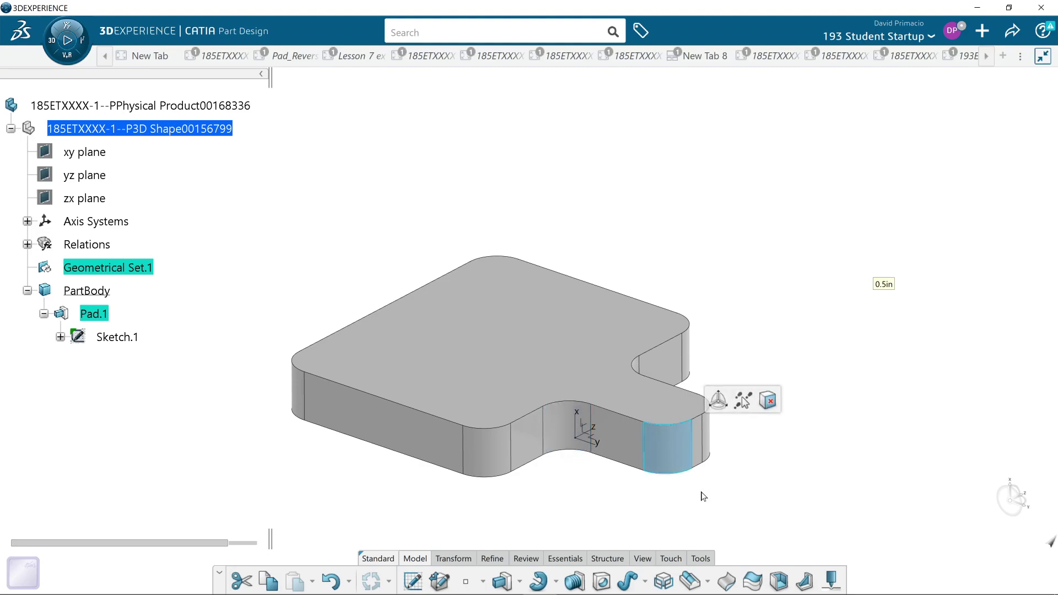
pyautogui.click(708, 432)
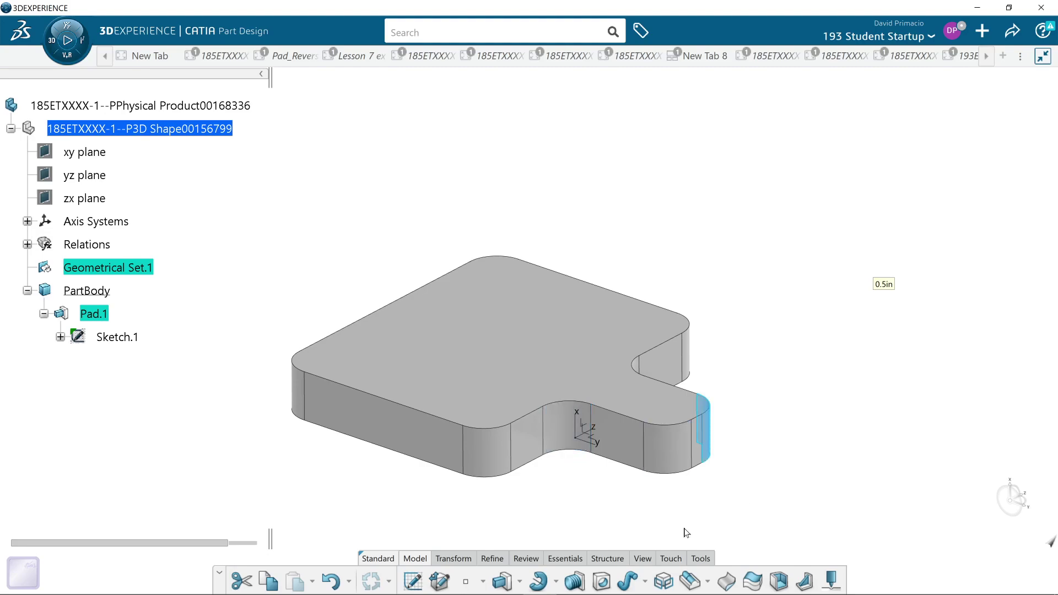
pyautogui.click(624, 503)
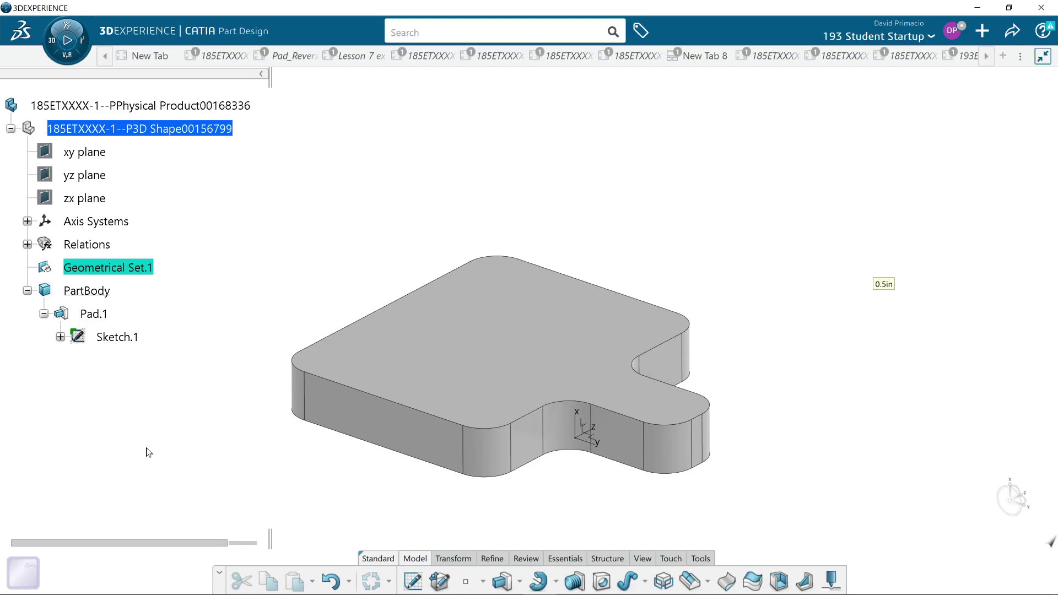
pyautogui.click(571, 433)
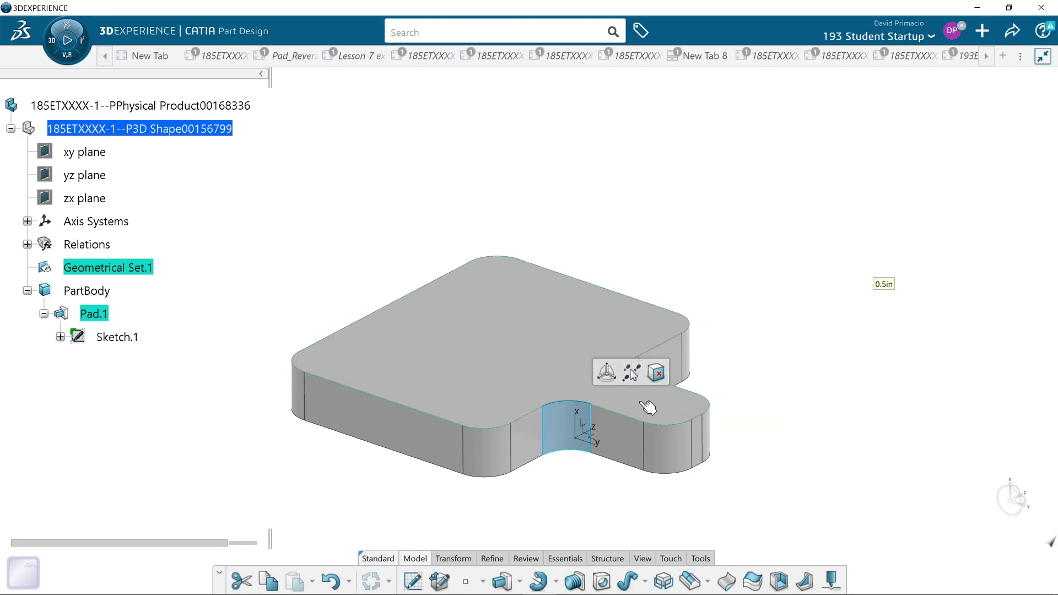
# Step: Open the pad's definition from its large top face to view the profile dimensions, and close it without changes
pyautogui.click(418, 352)
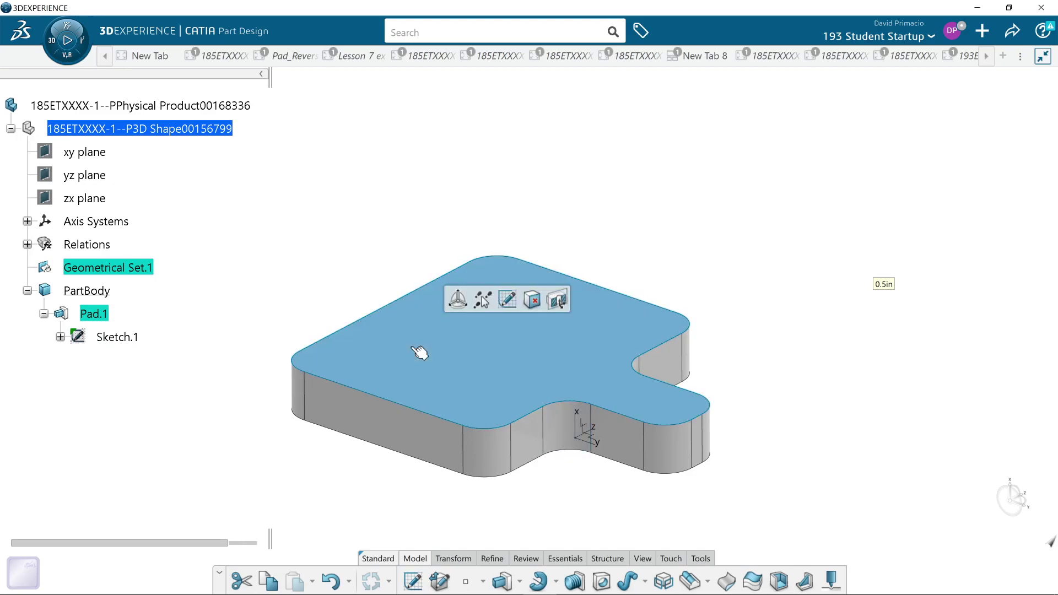
pyautogui.doubleClick(419, 352)
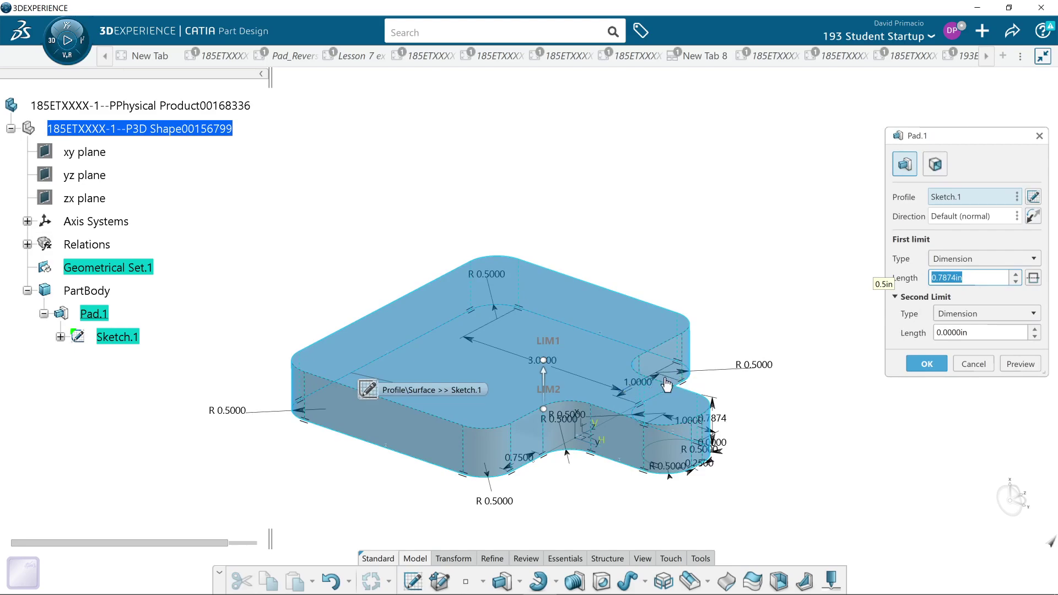
pyautogui.click(973, 364)
# Step: Compare the convex and concave corner radii with their neighbouring flat faces, and highlight the tab's rounded corner
pyautogui.moveTo(599, 506); pyautogui.dragTo(596, 493, button='middle')
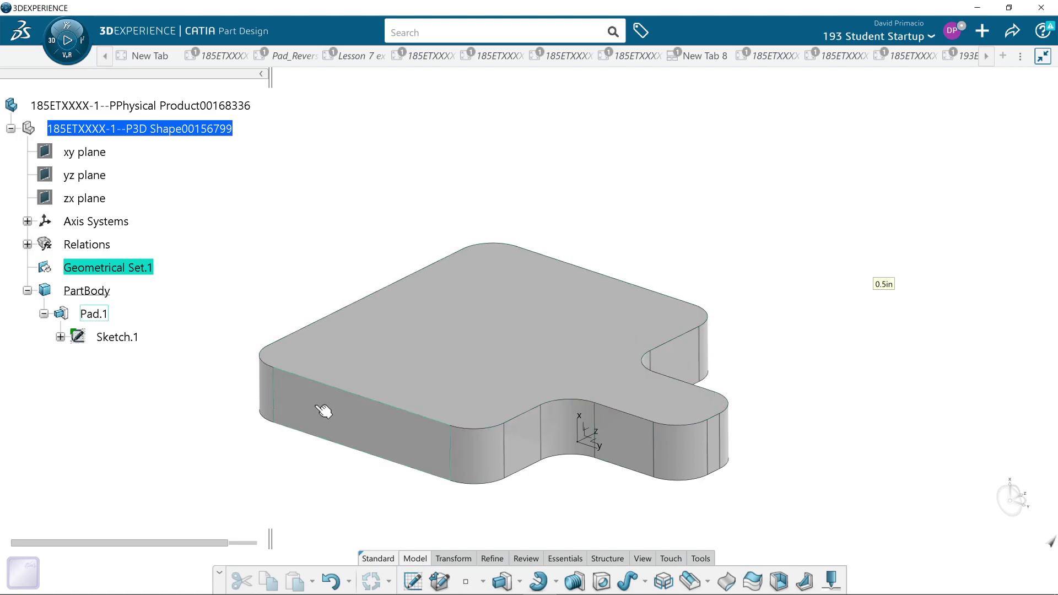
pyautogui.click(347, 434)
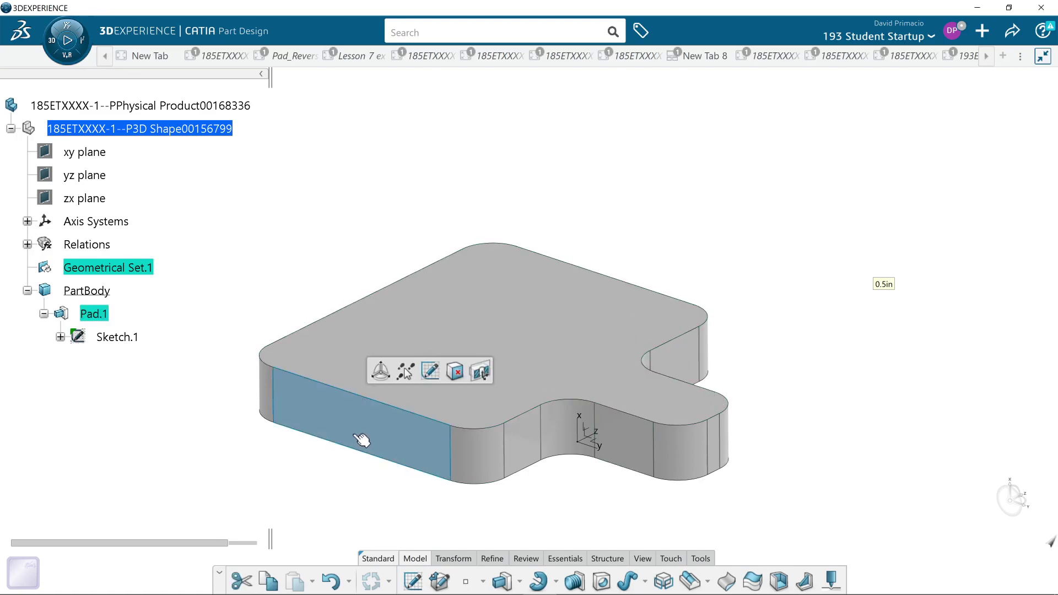
pyautogui.click(474, 459)
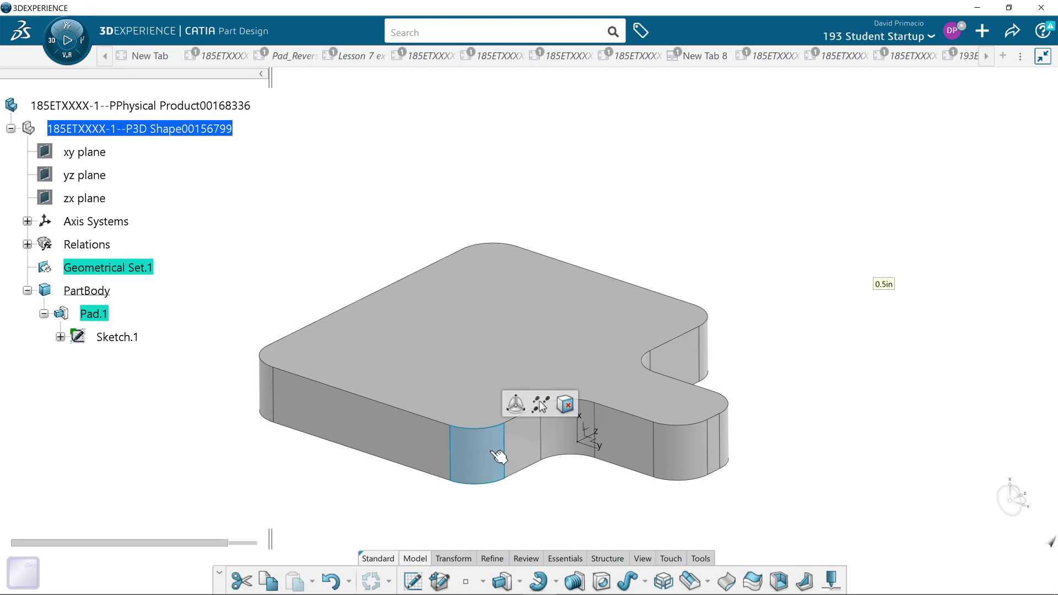
pyautogui.click(523, 444)
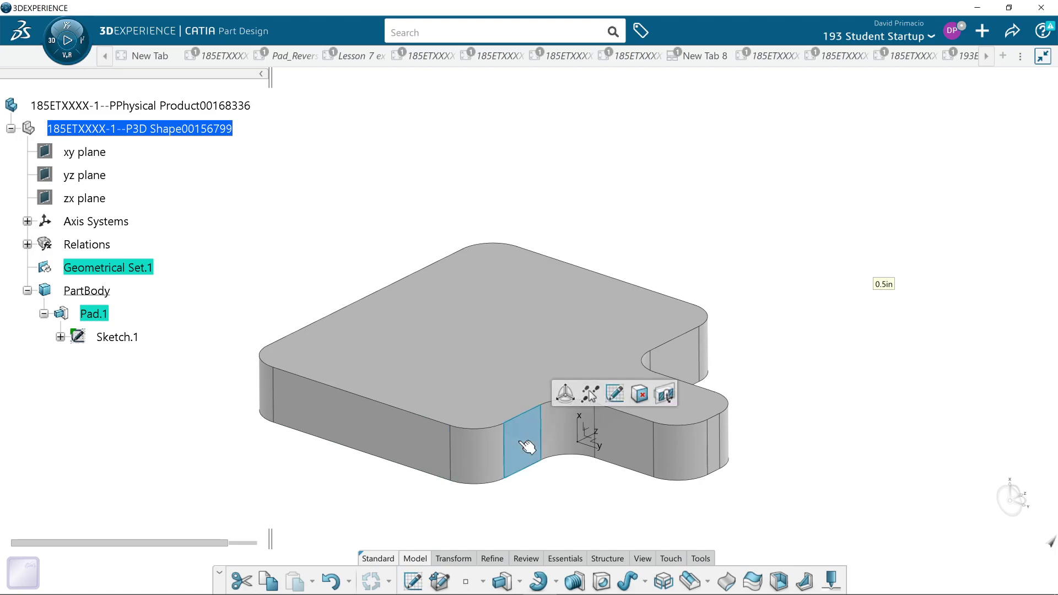
pyautogui.click(562, 437)
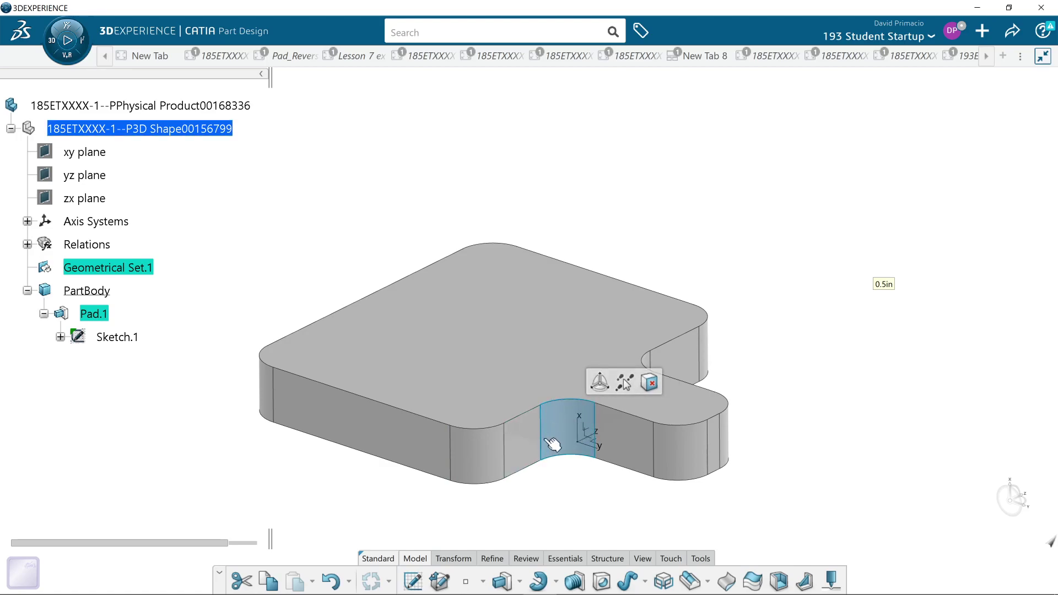
pyautogui.click(521, 444)
pyautogui.click(584, 433)
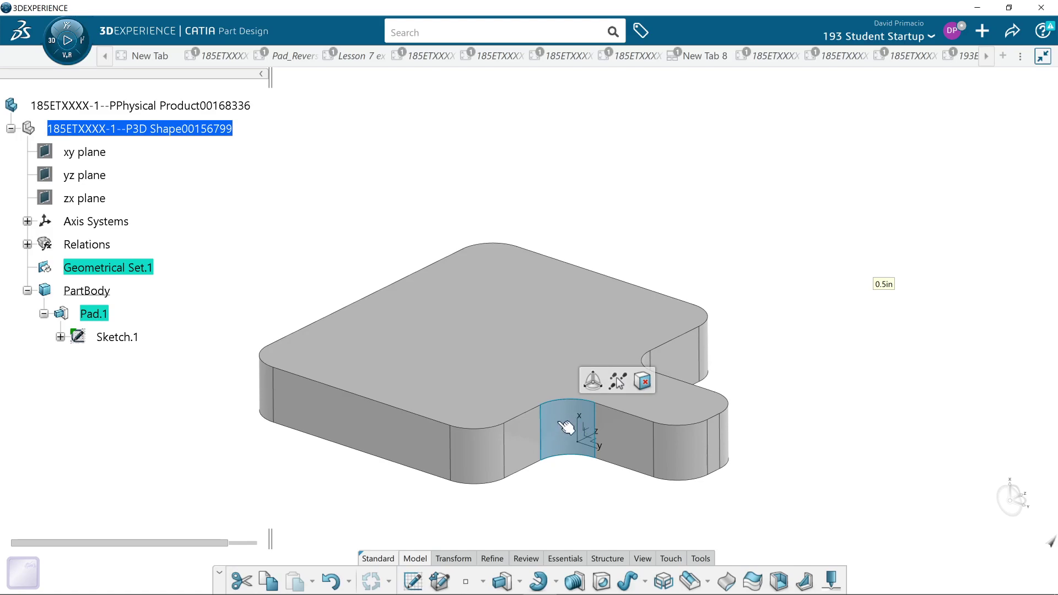
pyautogui.click(488, 453)
pyautogui.click(555, 432)
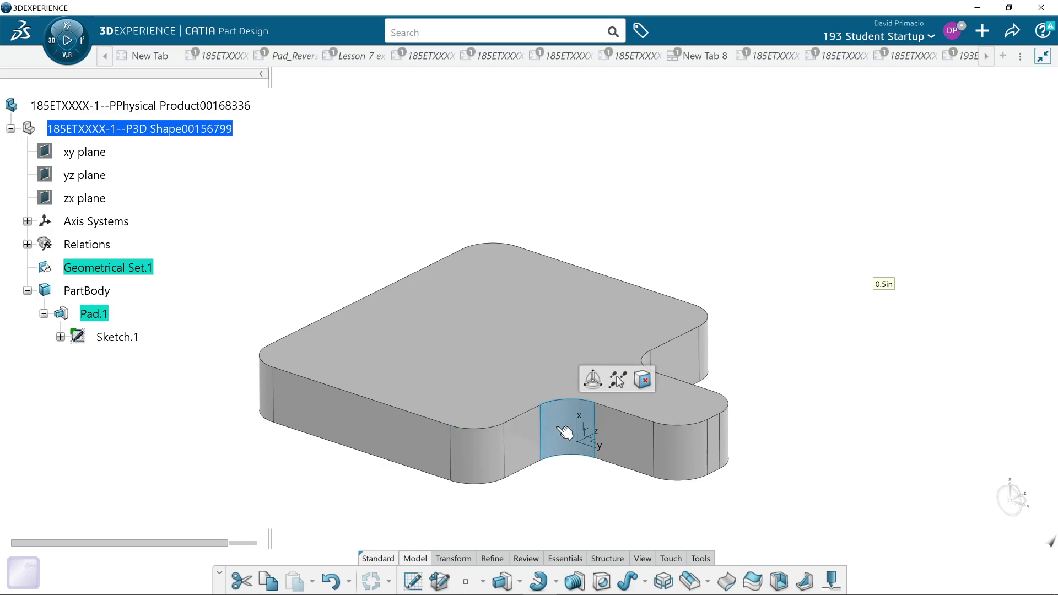
pyautogui.click(676, 448)
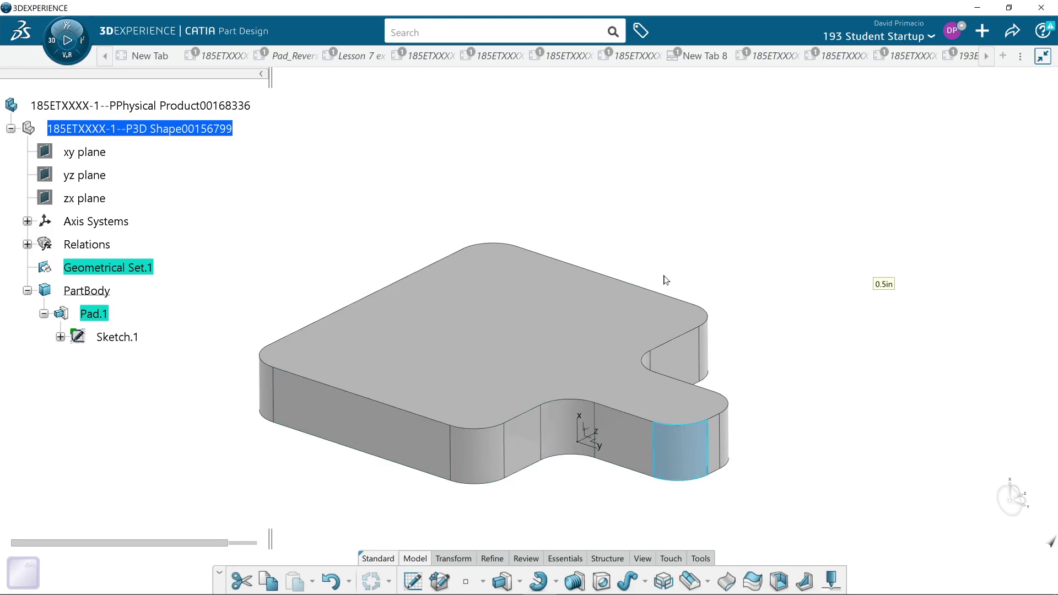
pyautogui.click(568, 494)
pyautogui.moveTo(568, 493)
pyautogui.mouseDown(button='middle')
pyautogui.moveTo(582, 490)
pyautogui.moveTo(567, 559)
pyautogui.moveTo(567, 496)
pyautogui.mouseUp(button='middle')
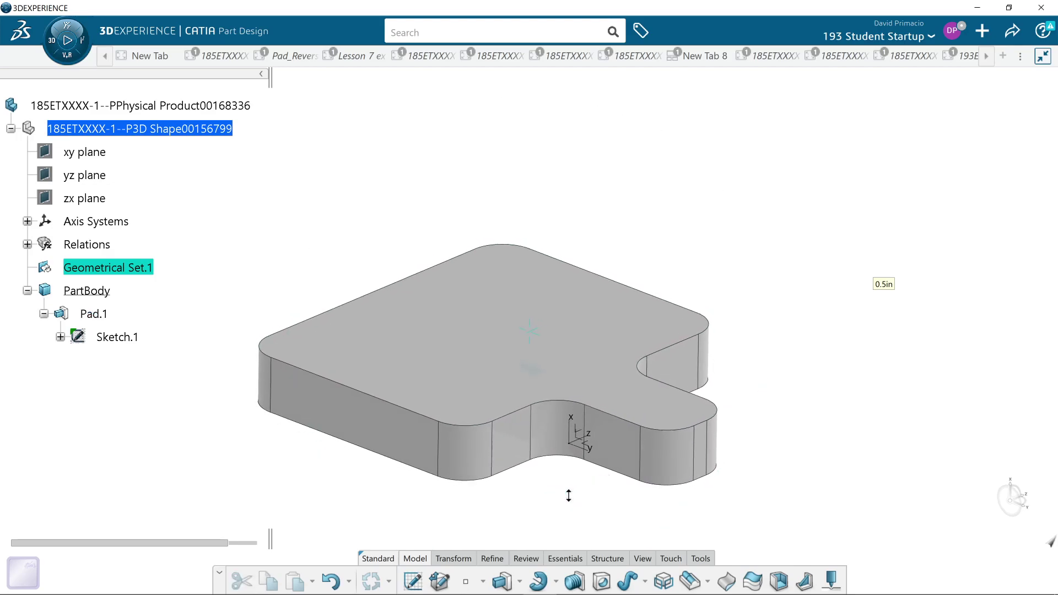
# Step: Switch to the Surface Analysis assignment in Chrome and highlight the item "Positive and Negative Radius values" under N/C Surfaces
pyautogui.hotkey('alt', 'Tab')
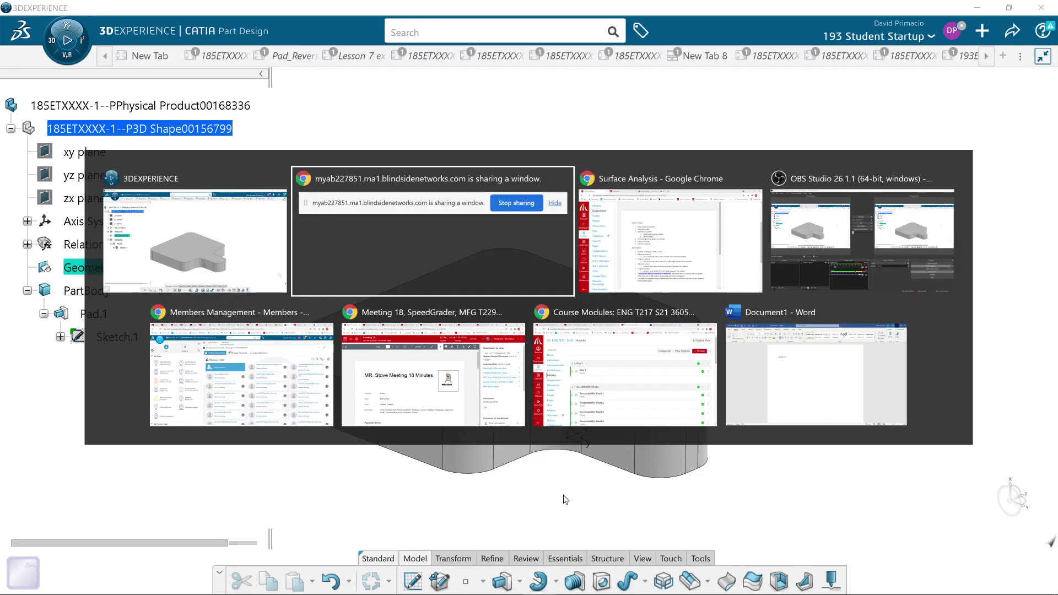
pyautogui.hotkey('alt', 'Tab')
pyautogui.hotkey('alt', 'Tab')
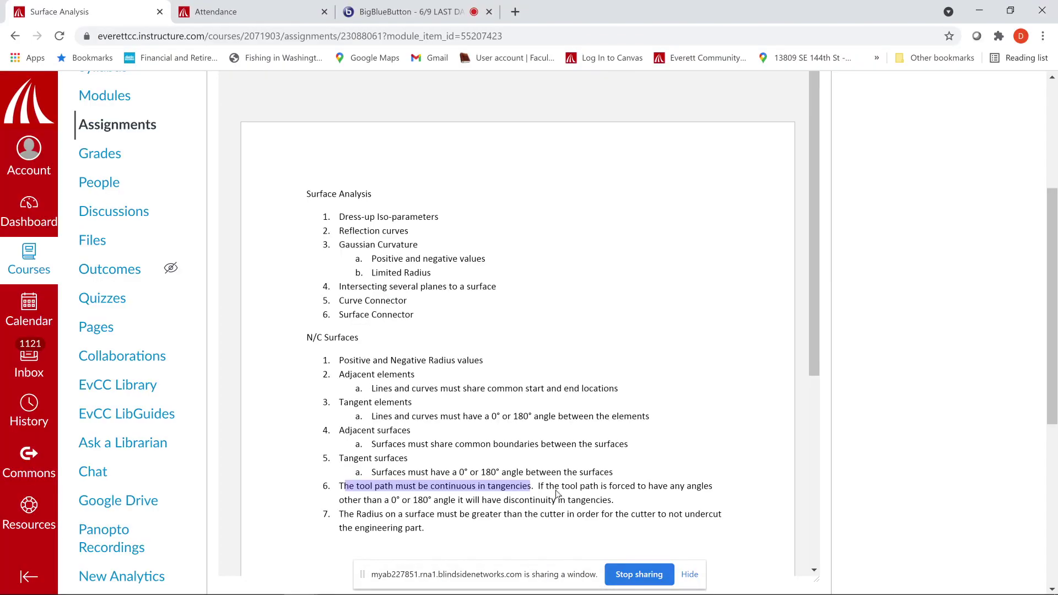
pyautogui.click(470, 377)
pyautogui.moveTo(484, 360); pyautogui.dragTo(338, 360)
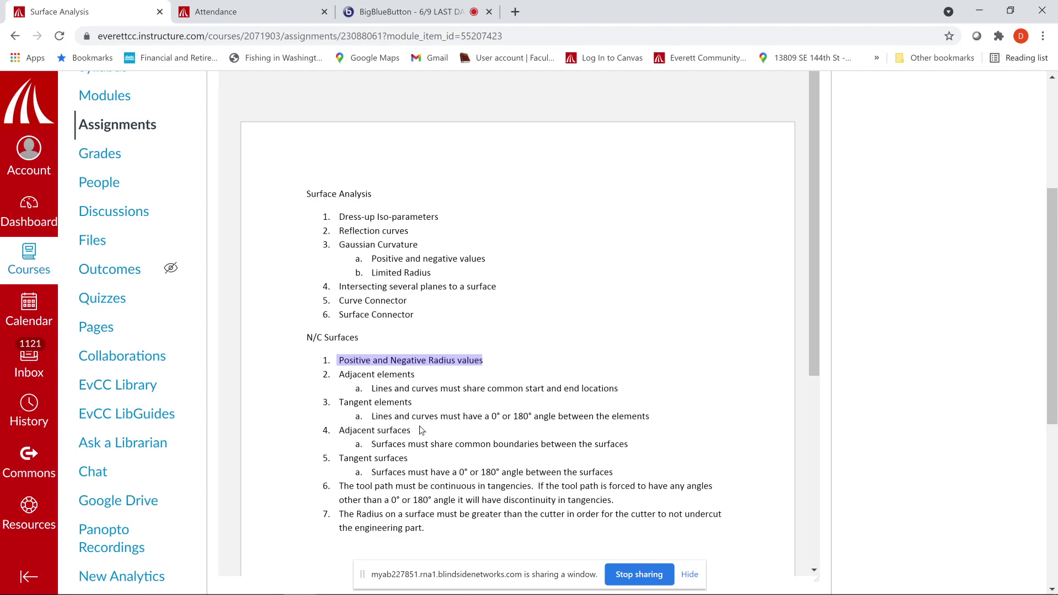
# Step: Return to the padded part in 3DEXPERIENCE and view its corner radii up close
pyautogui.hotkey('alt', 'Tab')
pyautogui.hotkey('alt', 'Tab')
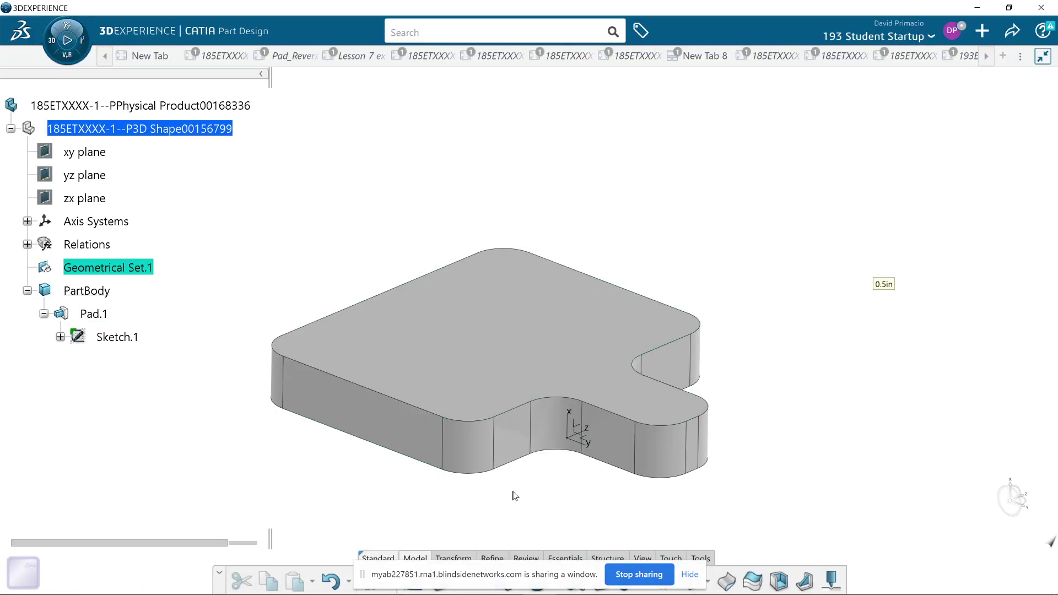
pyautogui.moveTo(519, 496); pyautogui.dragTo(527, 457, button='middle')
pyautogui.scroll(2, 529, 458)
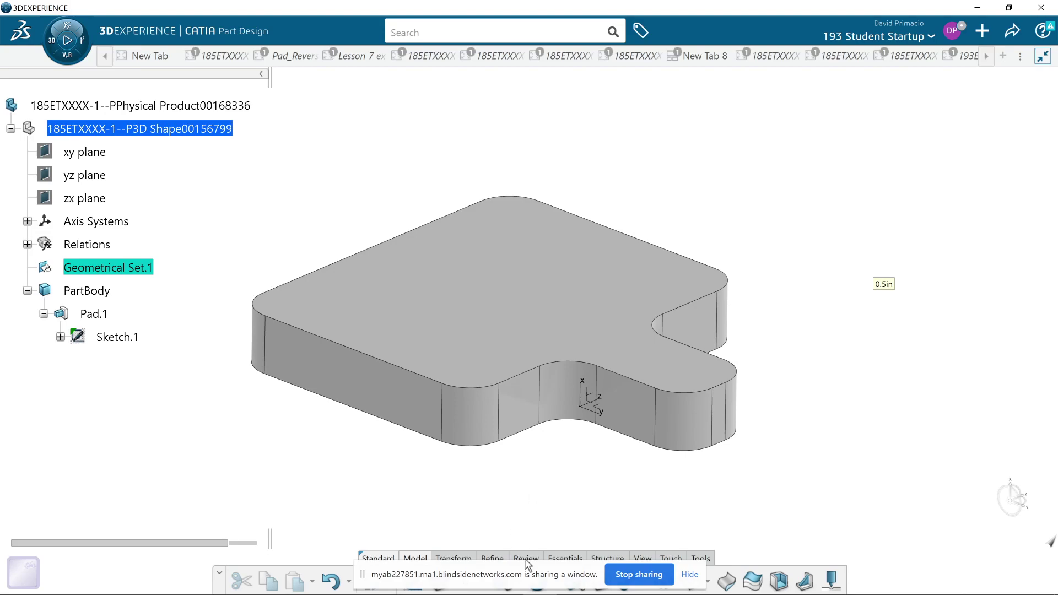
# Step: Hide the screen-sharing notice and switch to OBS Studio
pyautogui.moveTo(620, 593)
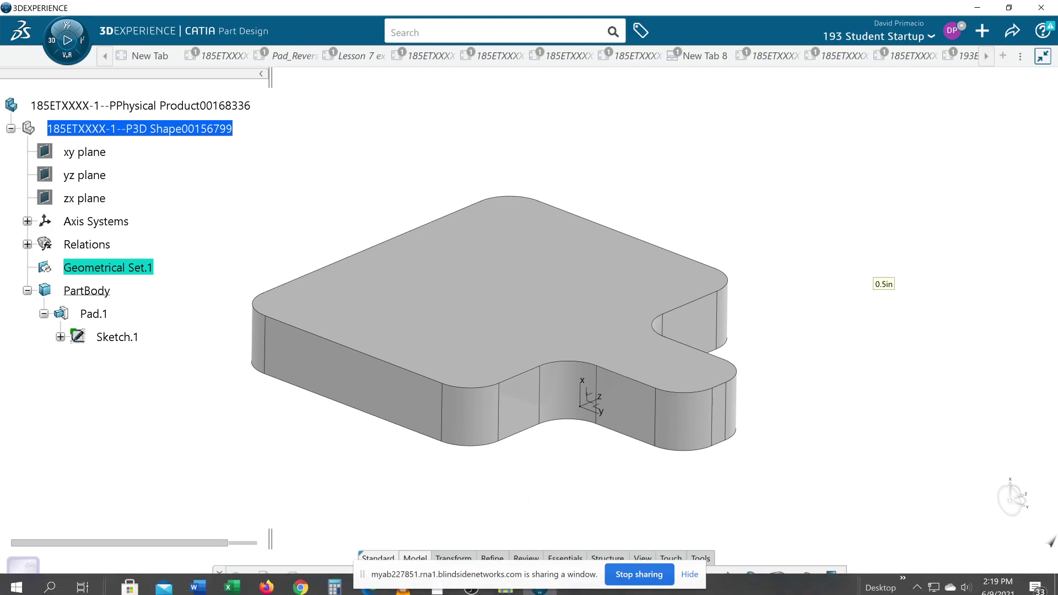
pyautogui.click(689, 576)
pyautogui.click(471, 581)
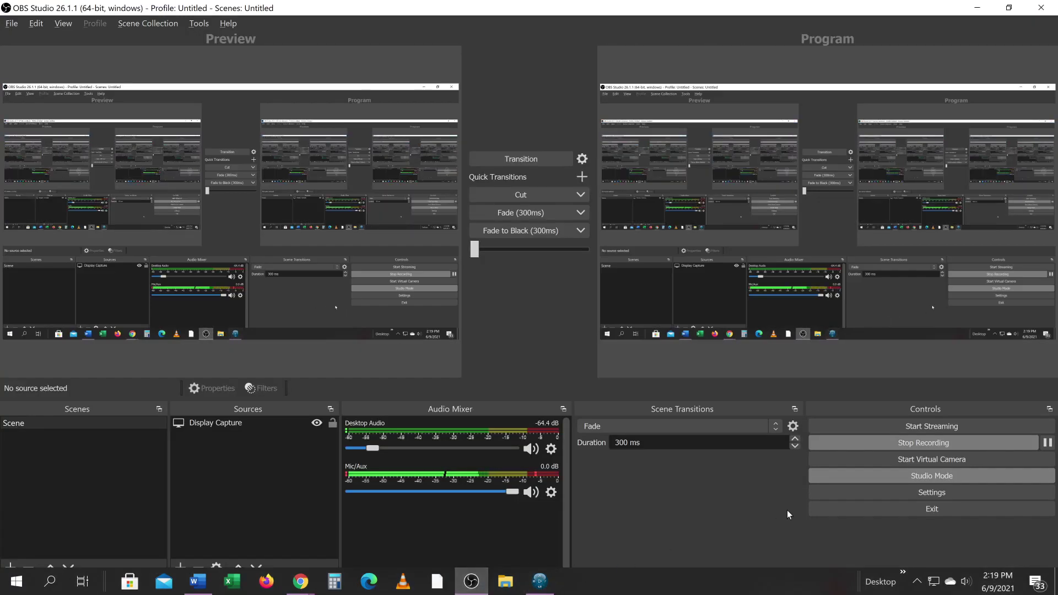